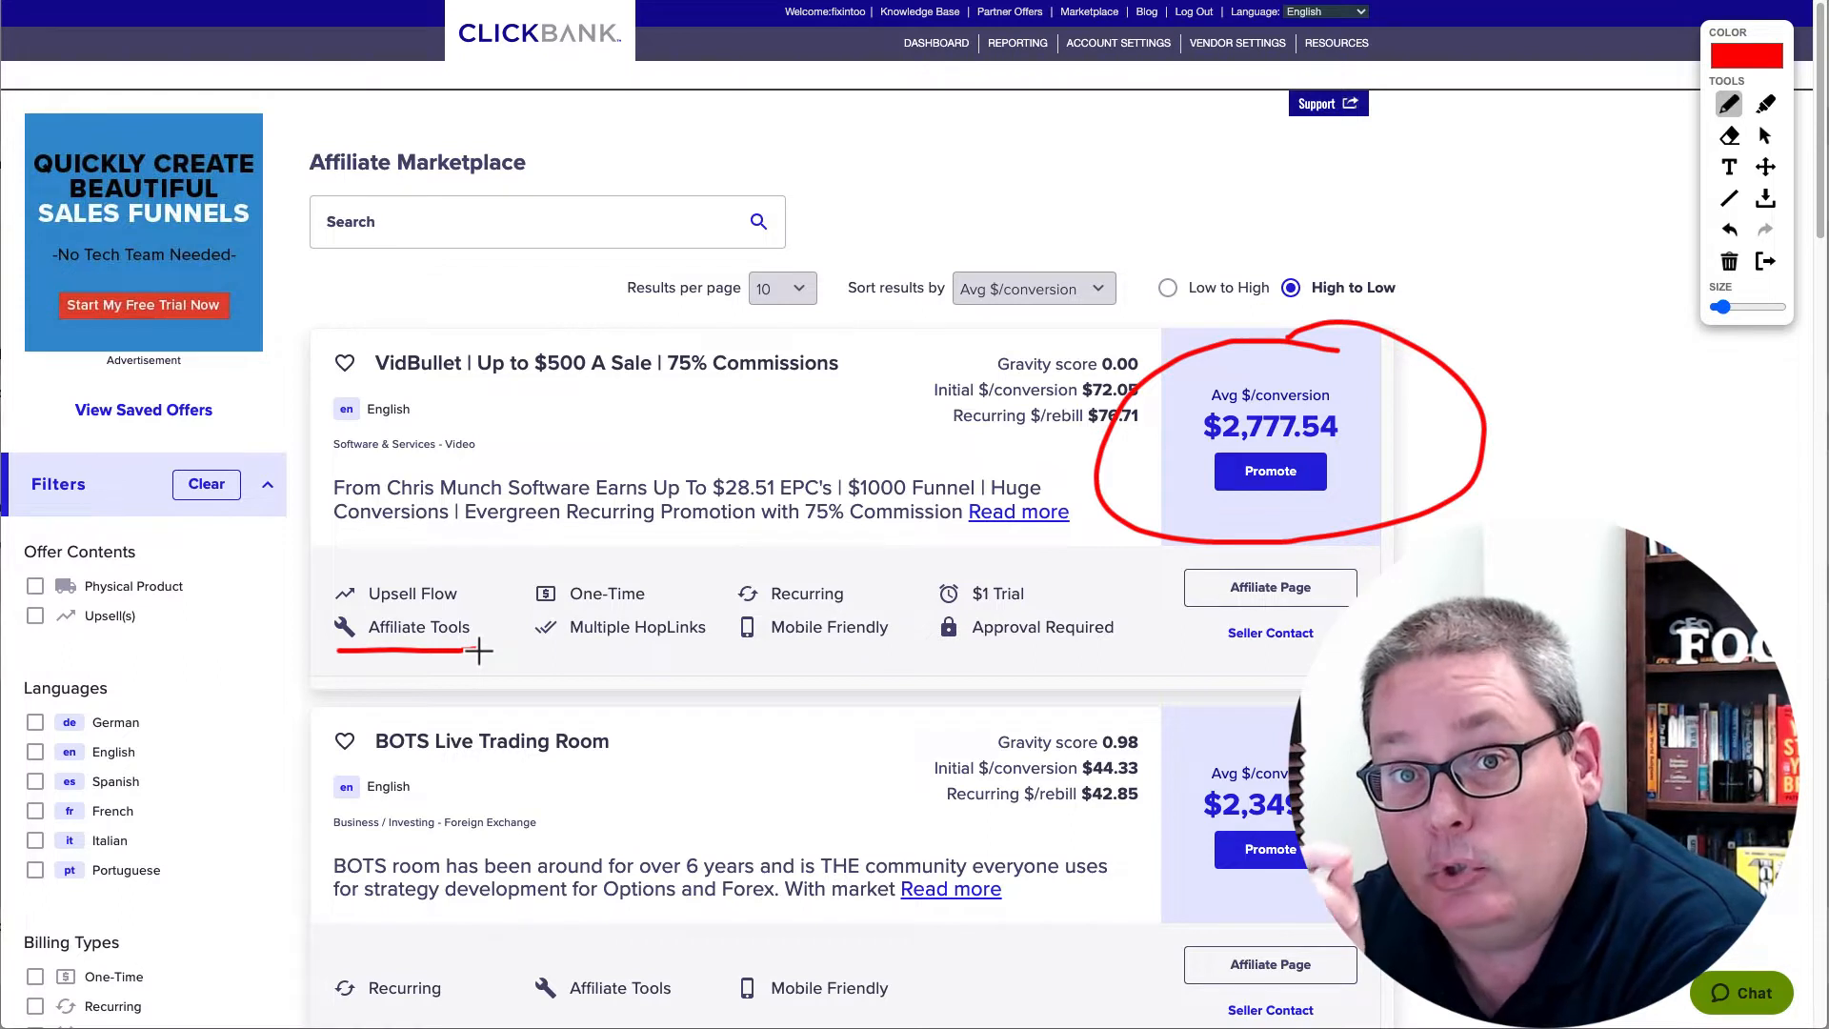
# - Underline "Affiliate Tools" and the VidBullet offer title in red on the ClickBank marketplace, and exit the drawing mode
pyautogui.moveTo(478, 650); pyautogui.dragTo(480, 647)
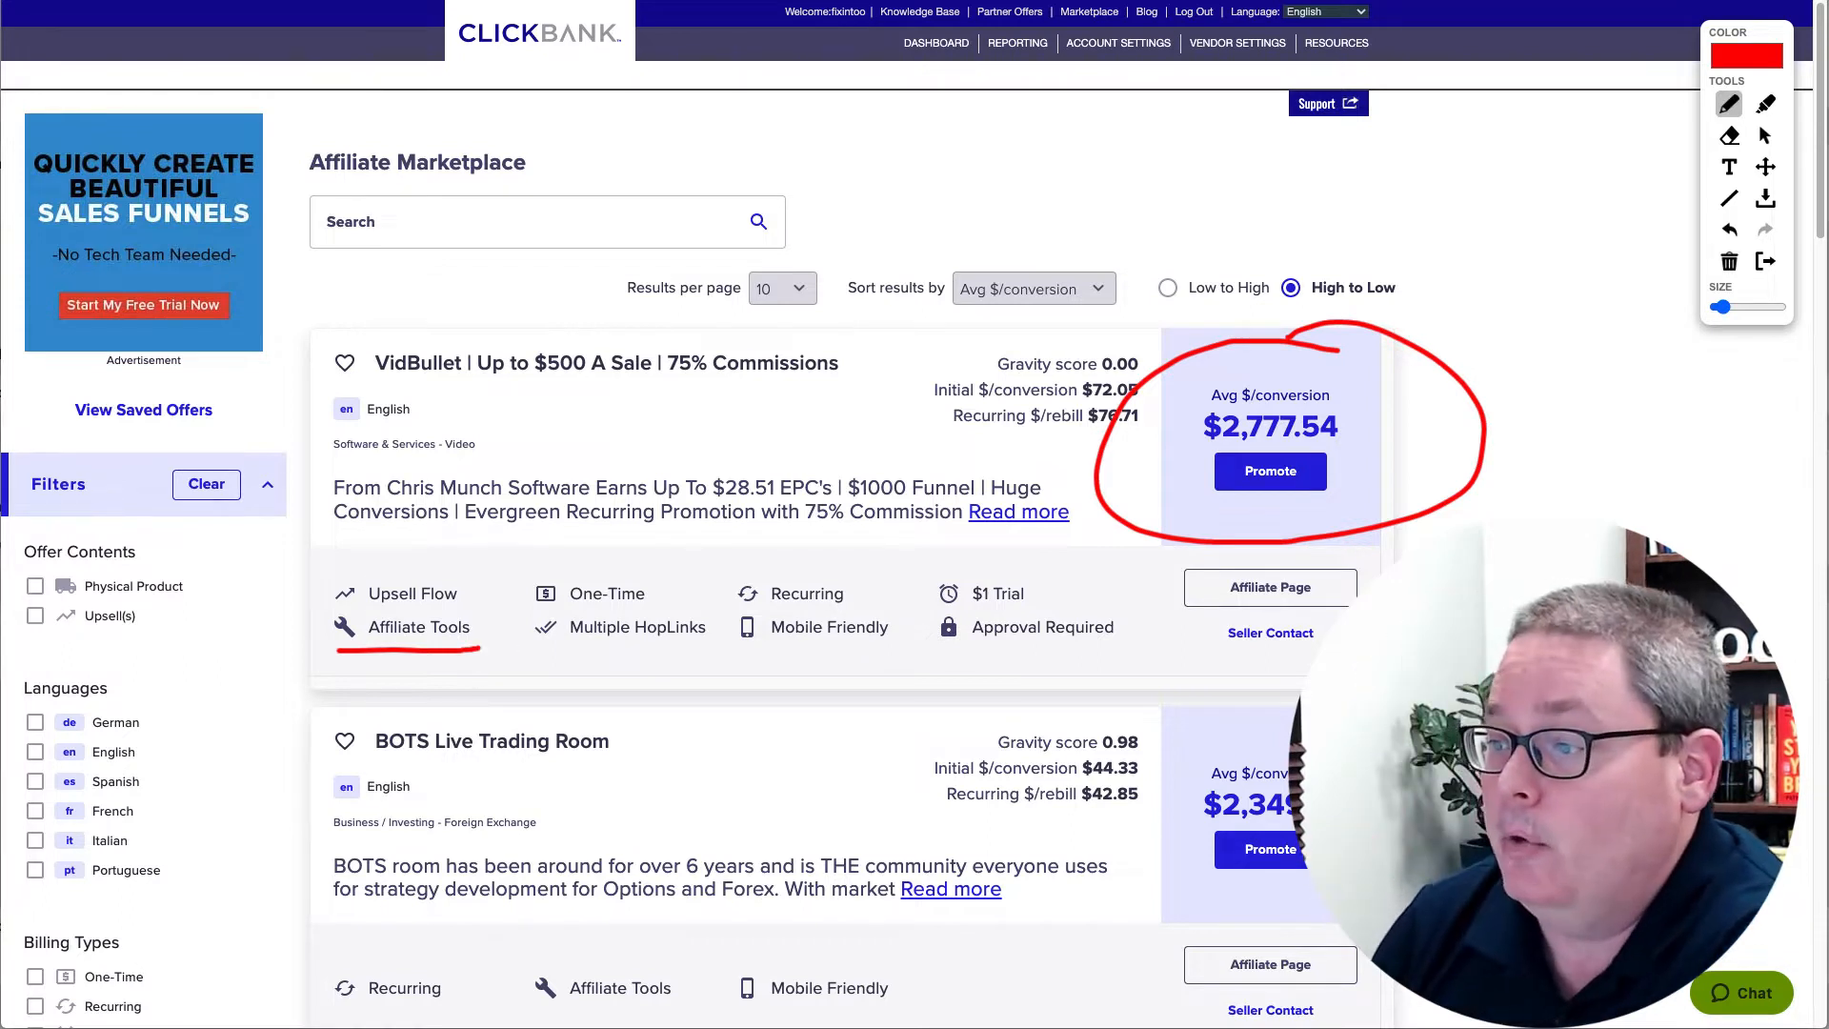
pyautogui.moveTo(369, 387); pyautogui.dragTo(840, 390)
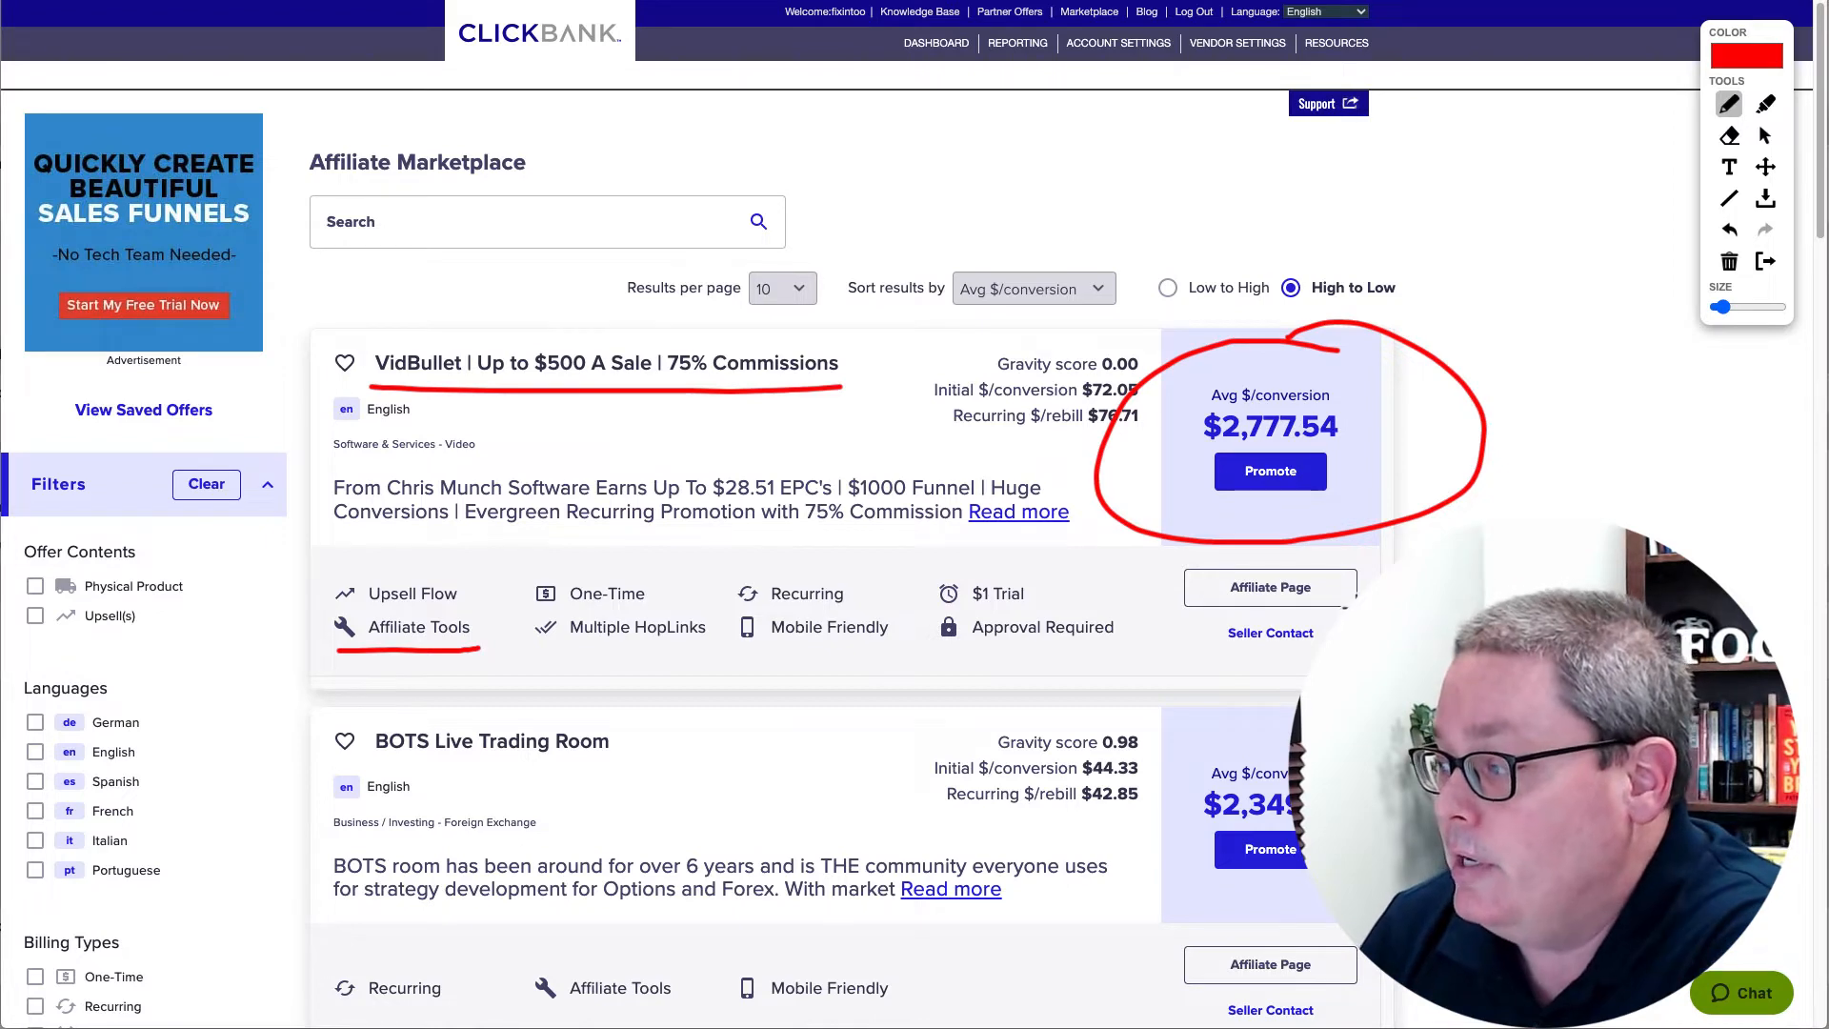
pyautogui.press('Escape')
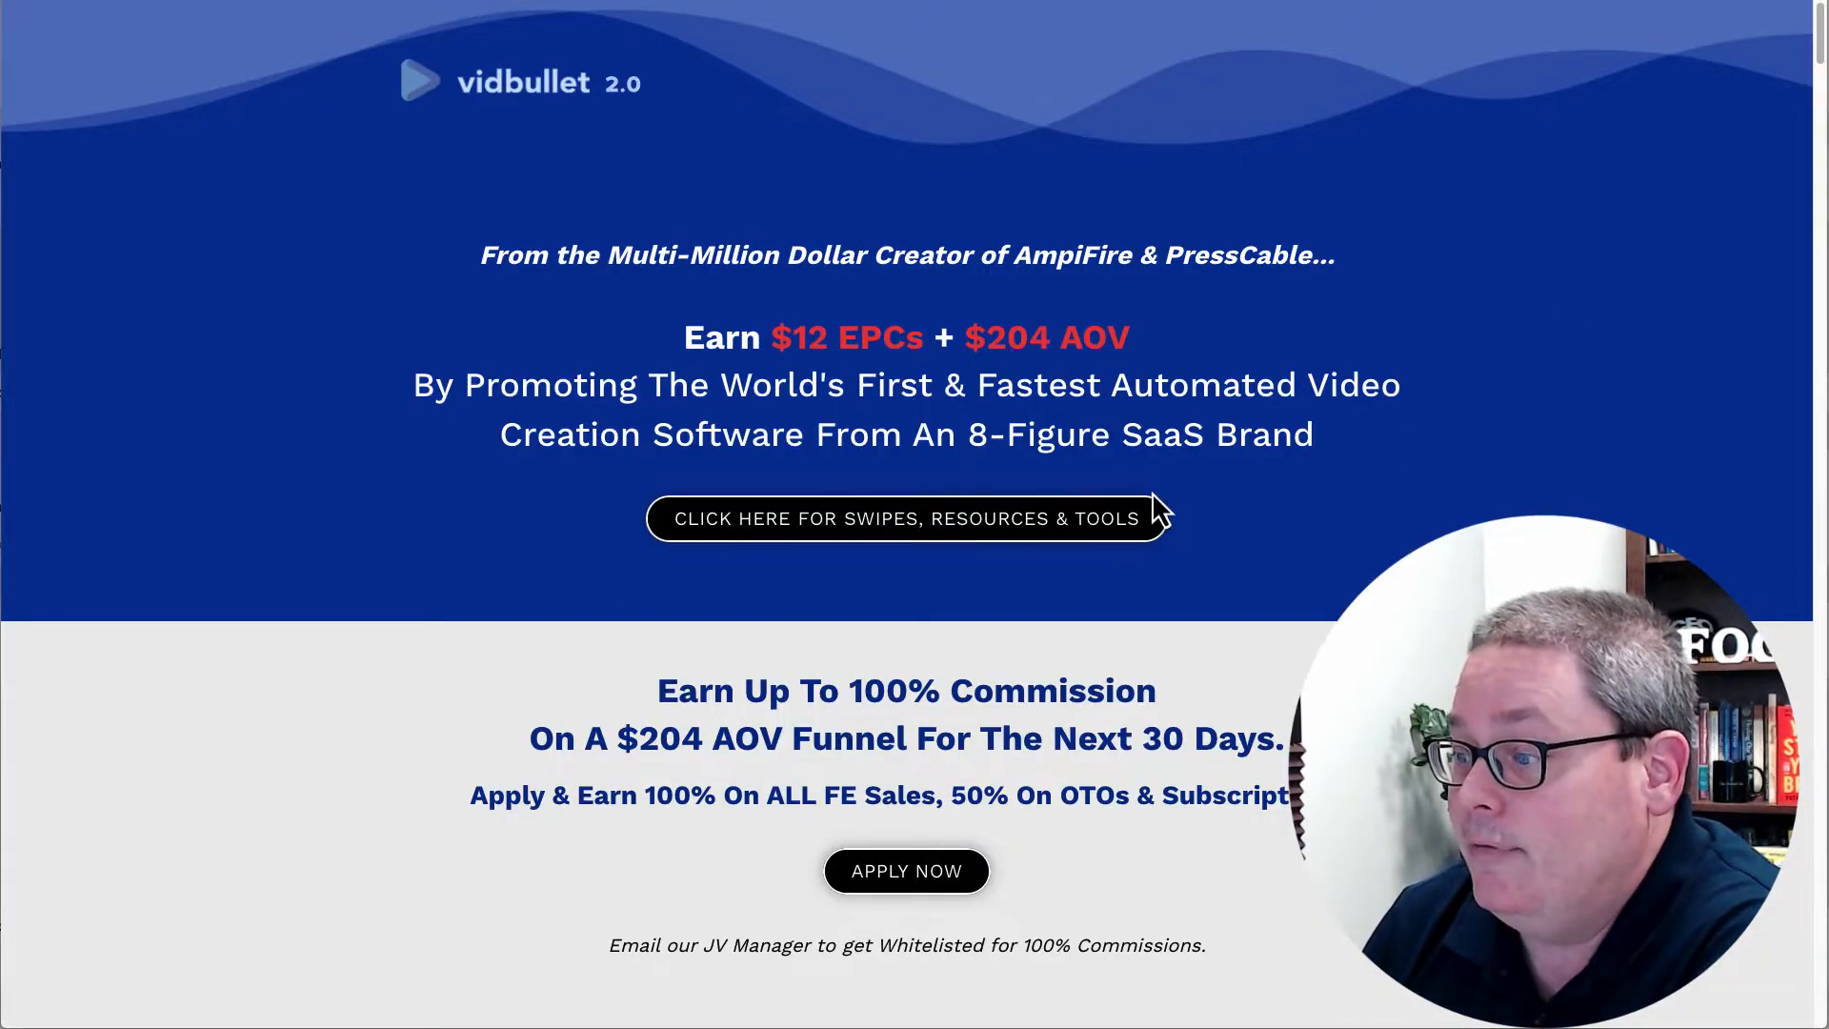
# - Underline the swipes, resources and tools link on the VidBullet affiliate page and circle the word "SWIPES" in red
pyautogui.hotkey('alt', 'd')
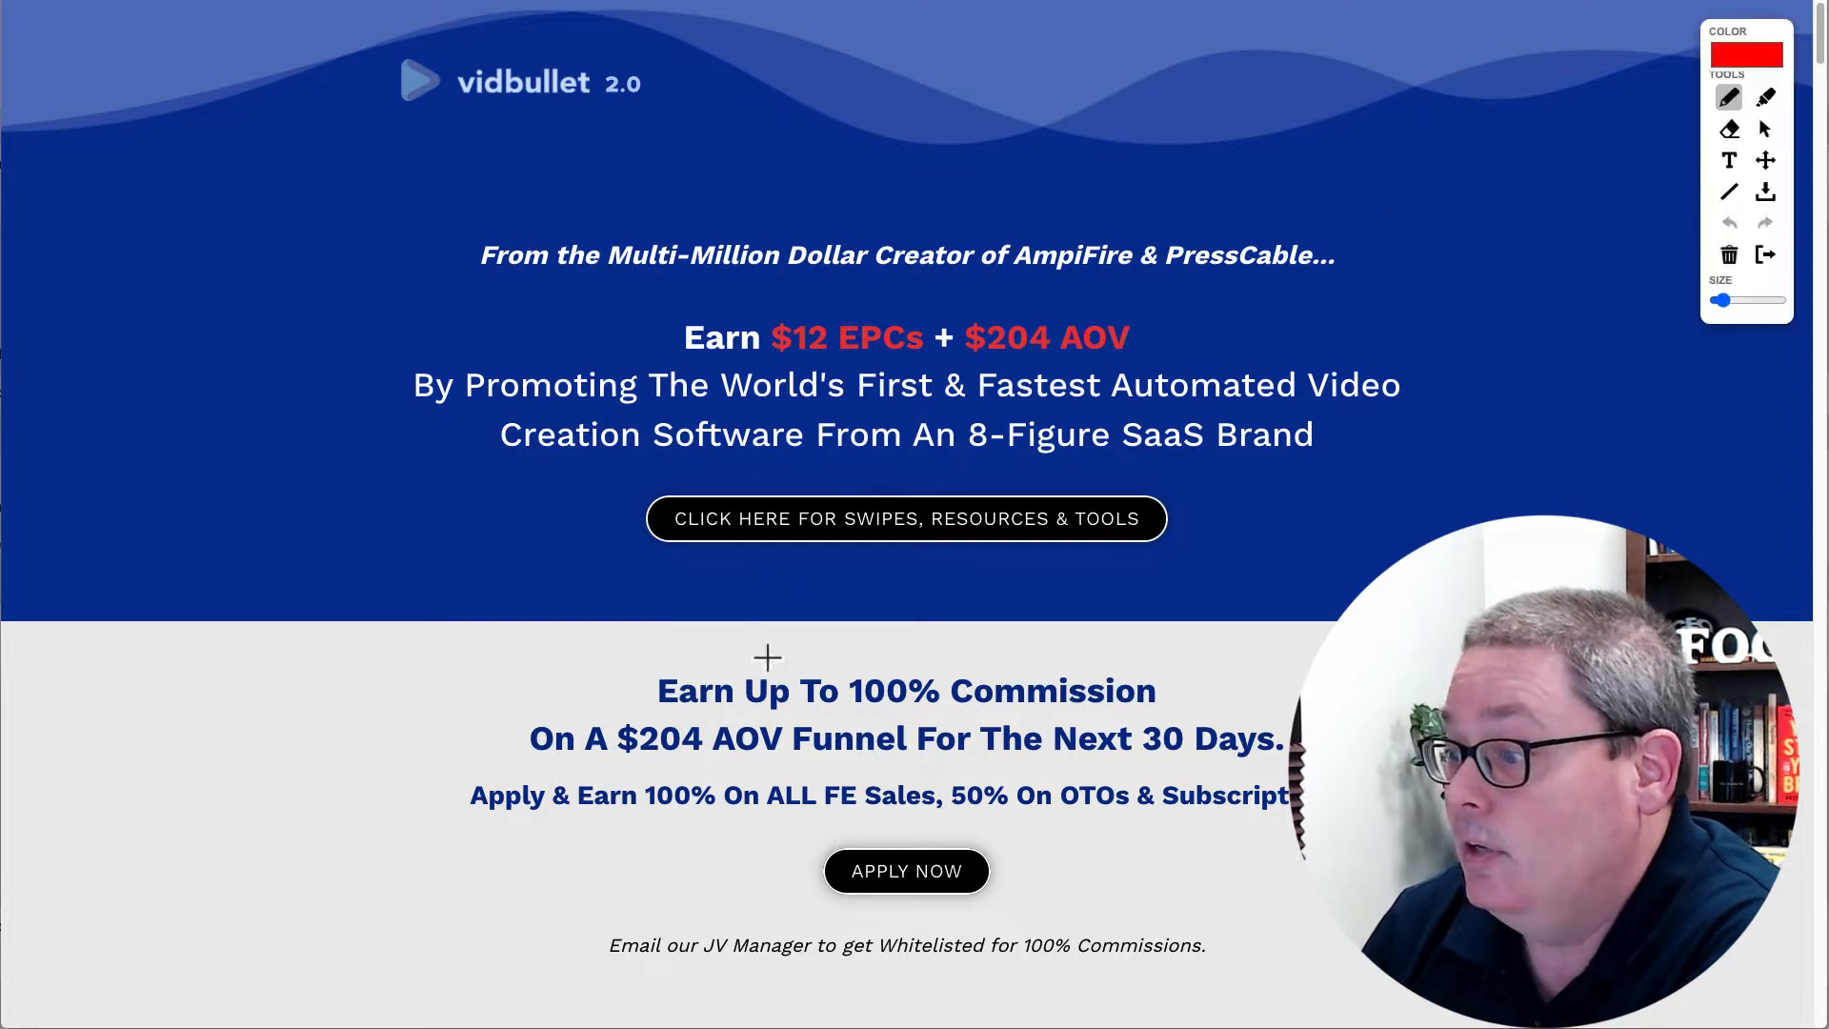
pyautogui.moveTo(614, 578); pyautogui.dragTo(1233, 581)
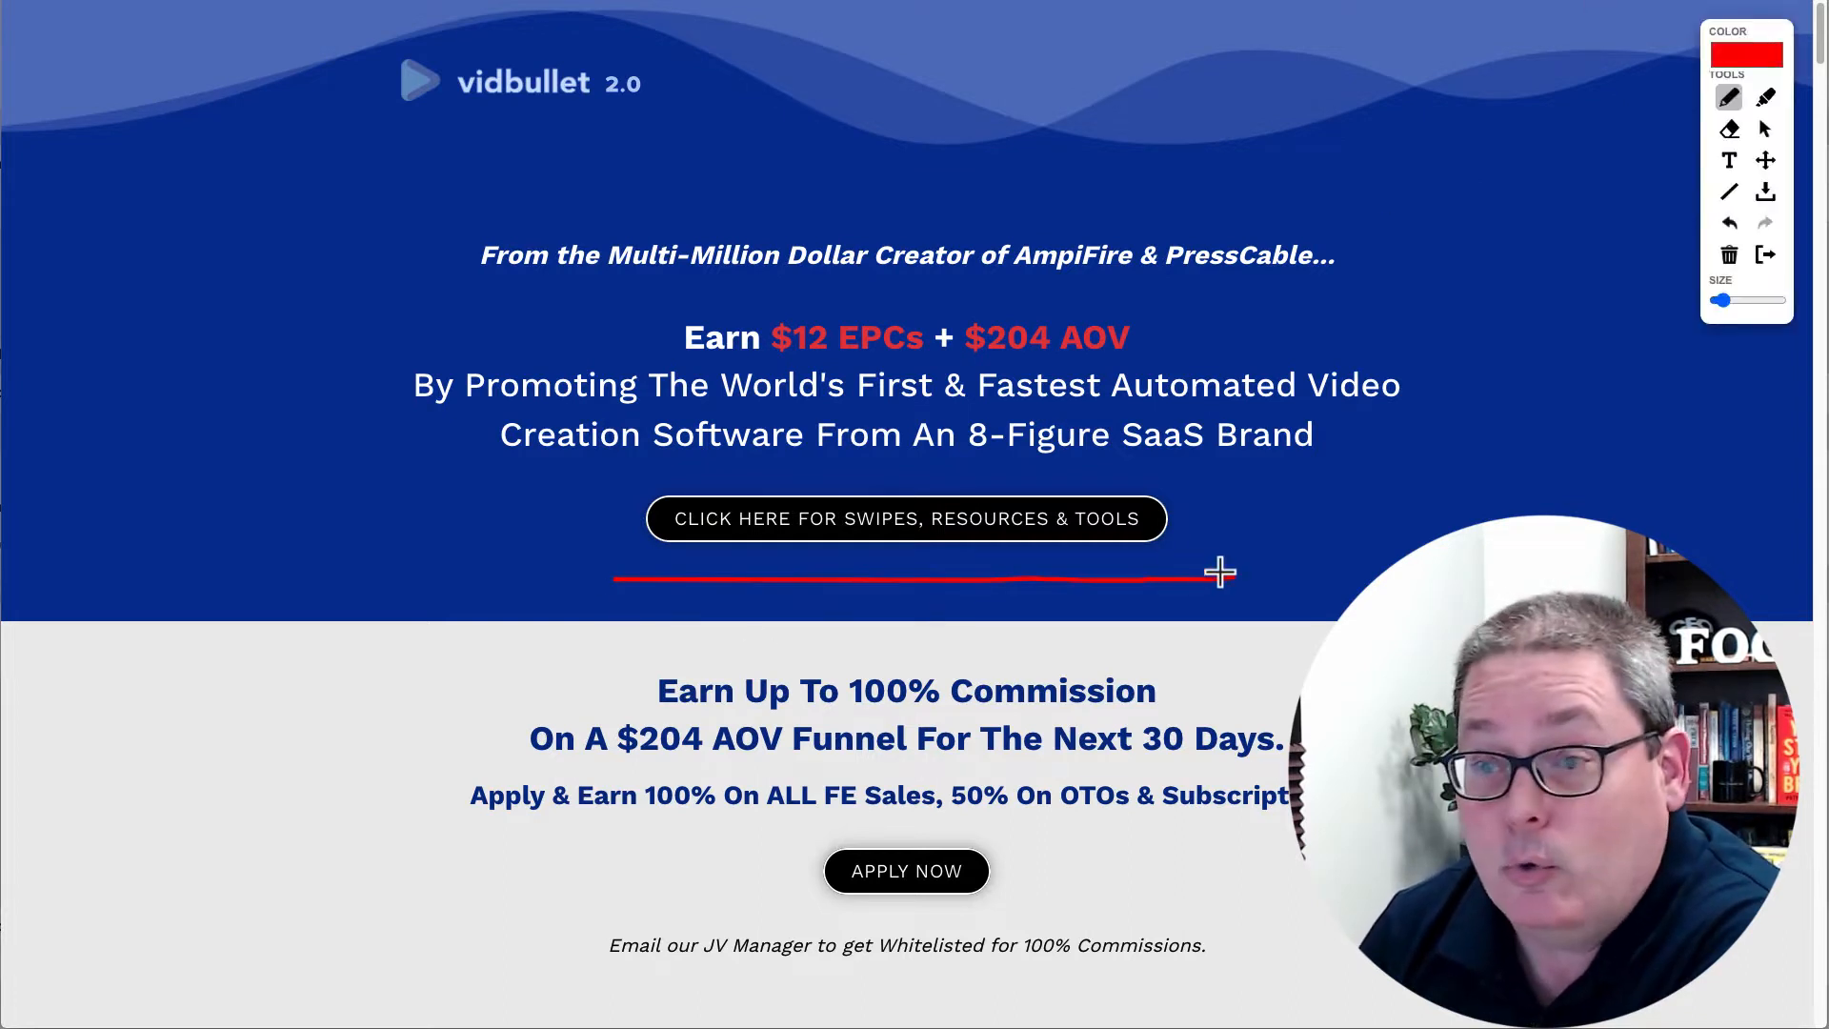
pyautogui.moveTo(857, 469)
pyautogui.mouseDown()
pyautogui.moveTo(843, 545)
pyautogui.moveTo(840, 467)
pyautogui.mouseUp()
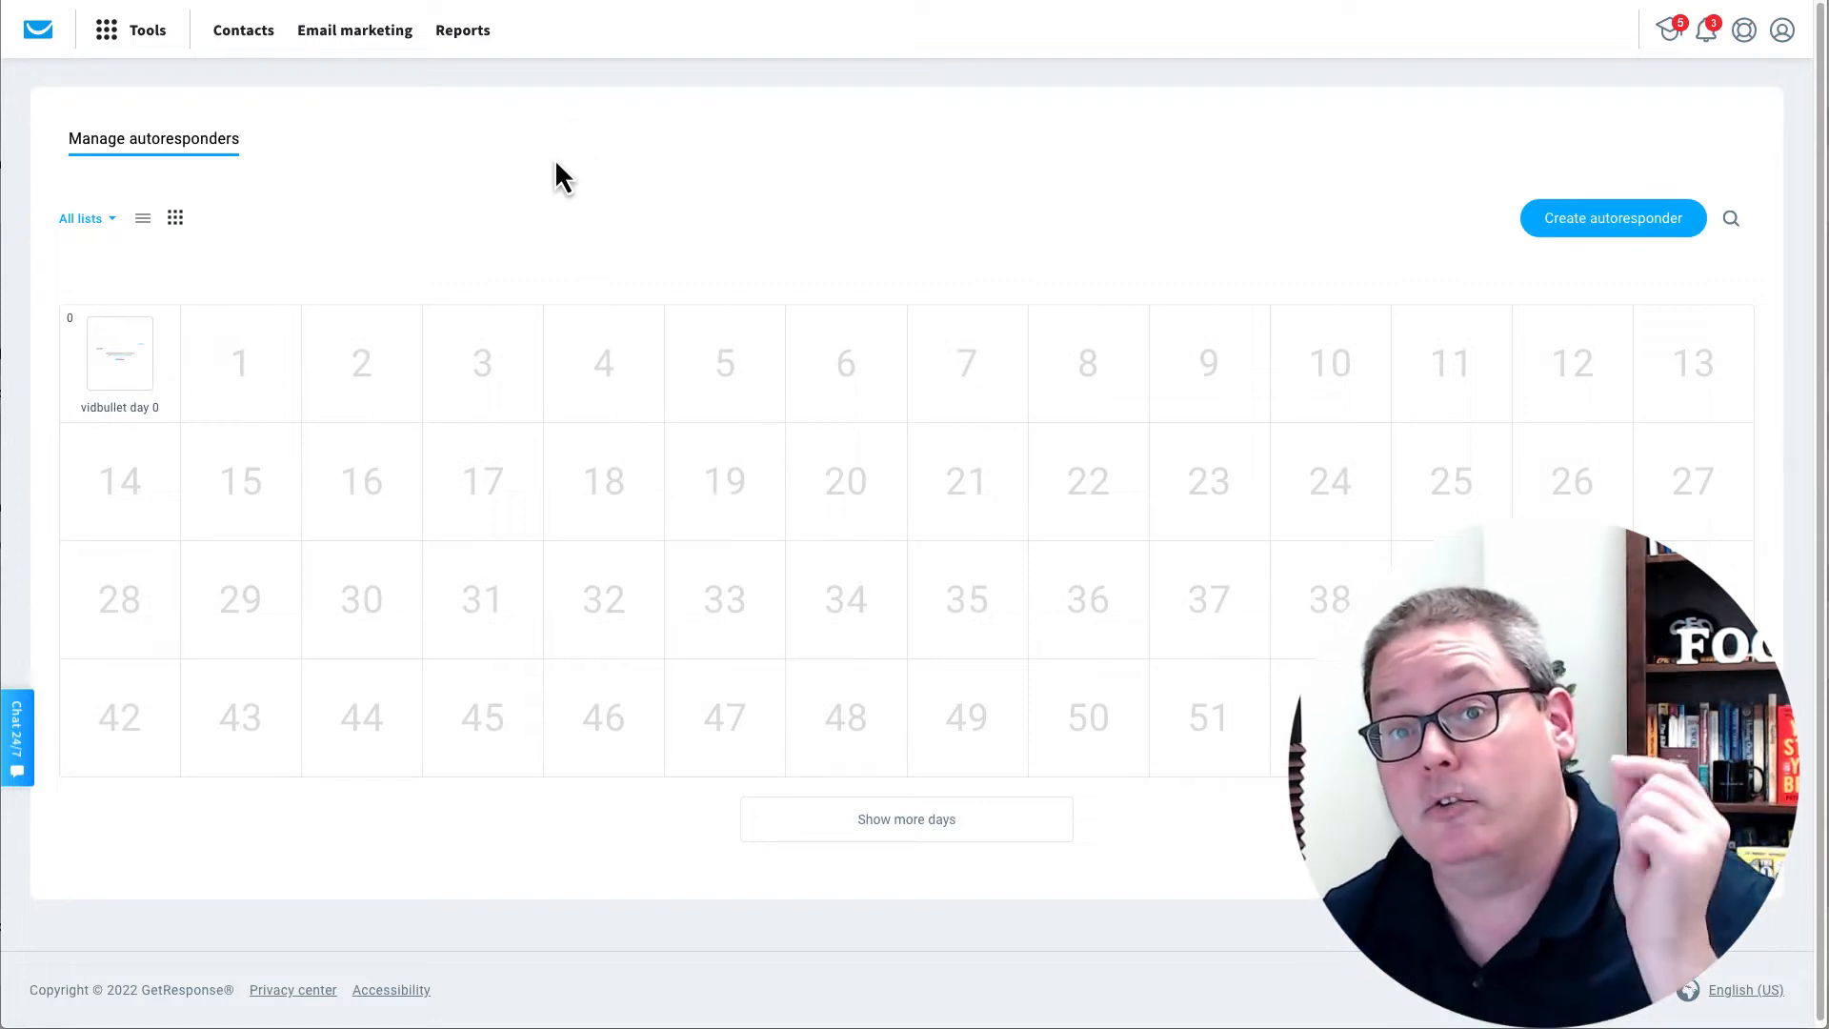
# - Switch to the ClickBank marketplace, circle the VidBullet offer's average $/conversion in red and underline the offer title
pyautogui.click(150, 40)
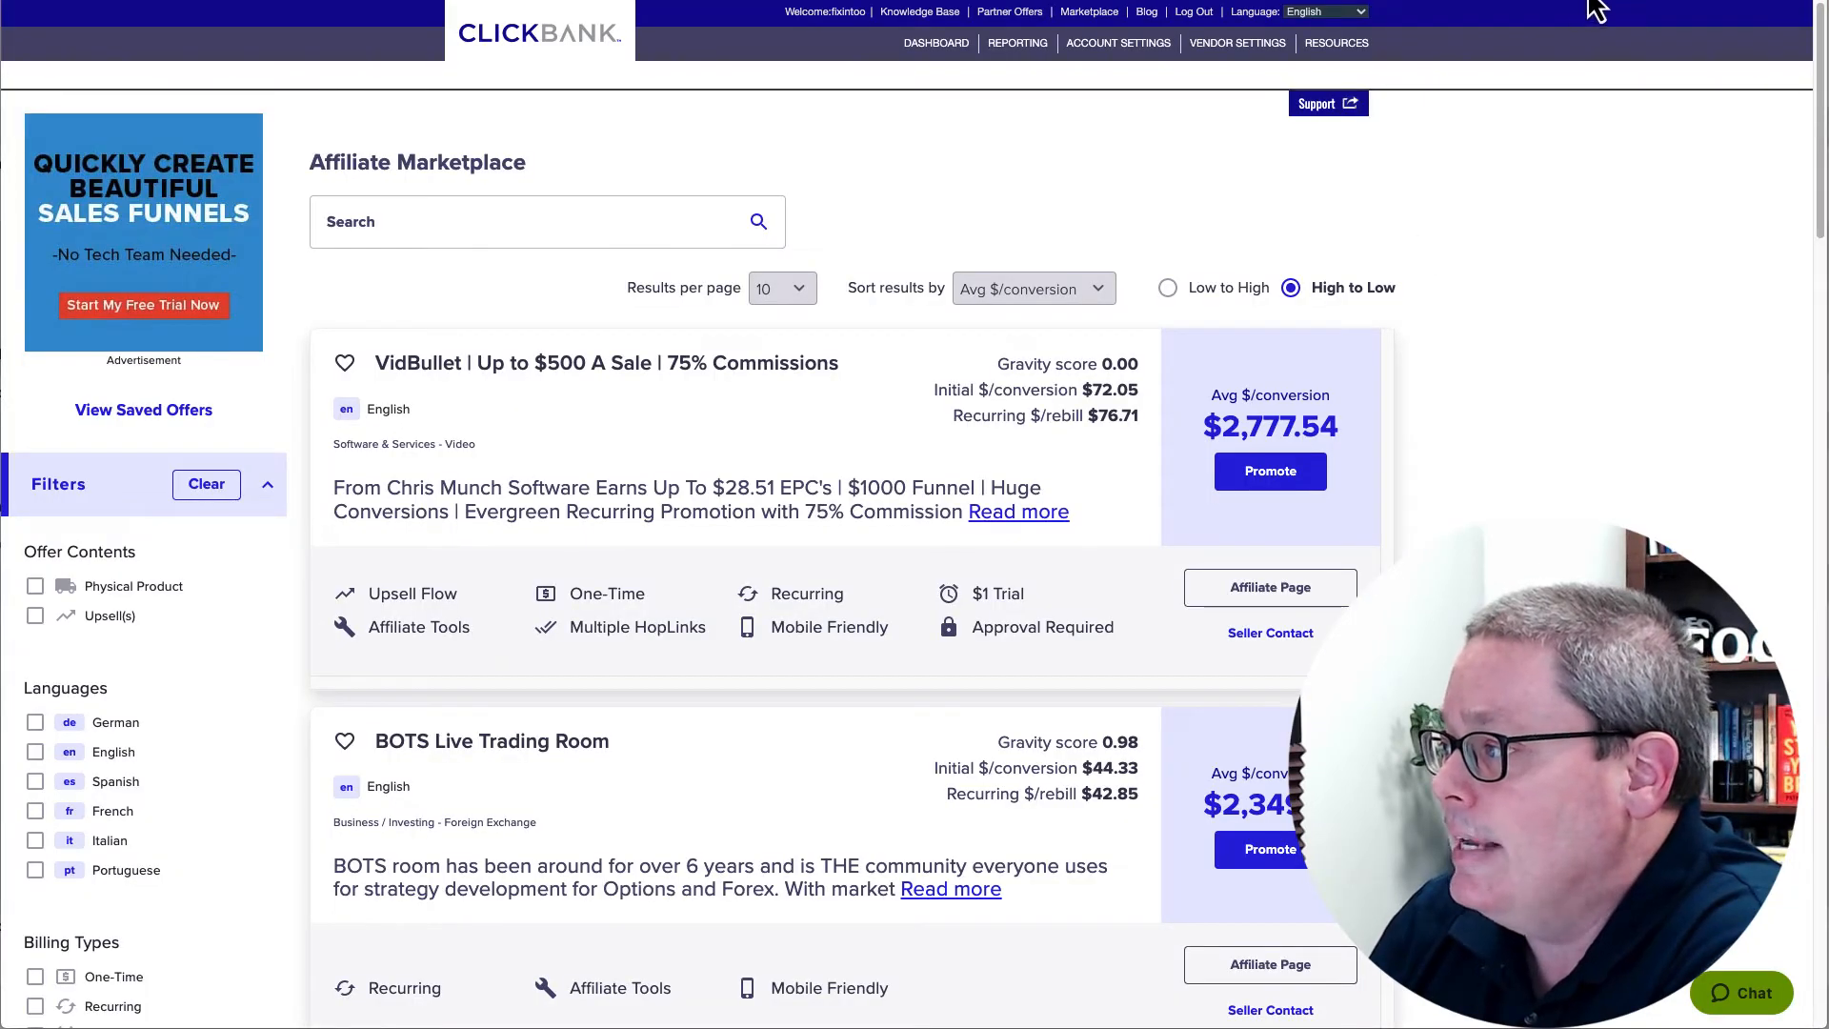
pyautogui.click(1589, 2)
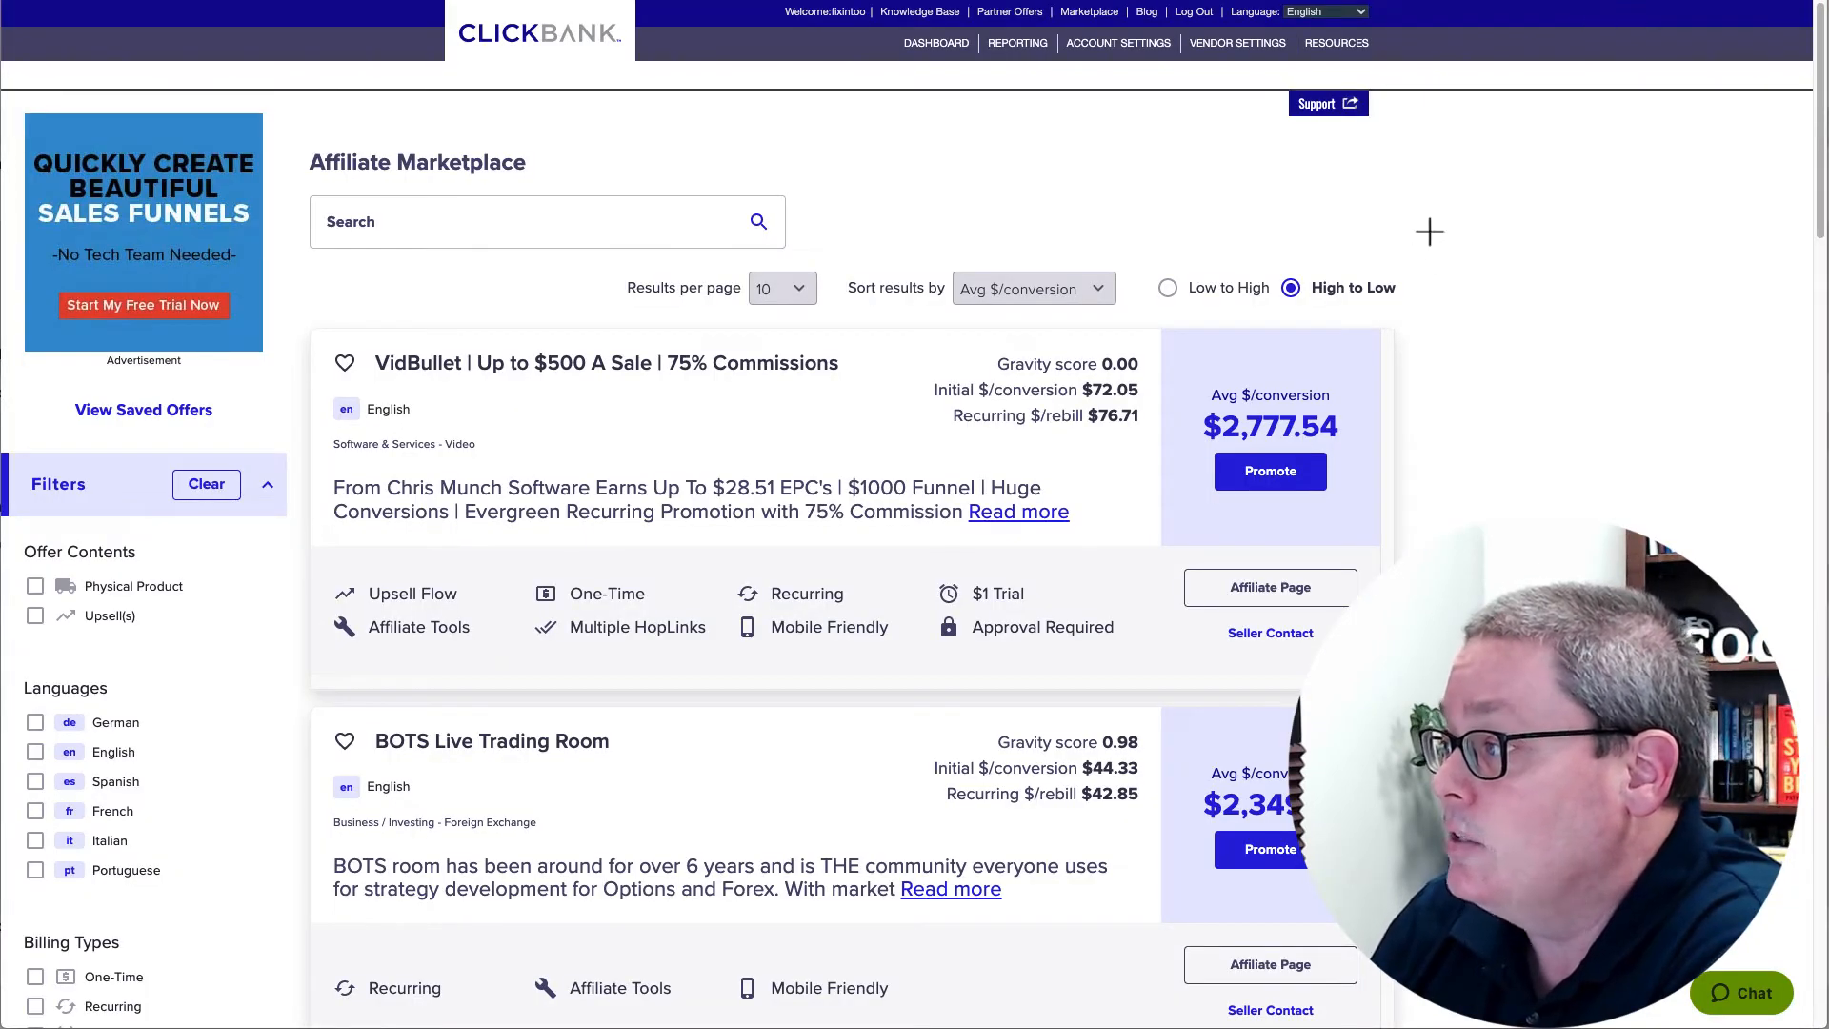
pyautogui.moveTo(1297, 329)
pyautogui.mouseDown()
pyautogui.moveTo(1127, 415)
pyautogui.moveTo(1409, 437)
pyautogui.moveTo(1247, 324)
pyautogui.mouseUp()
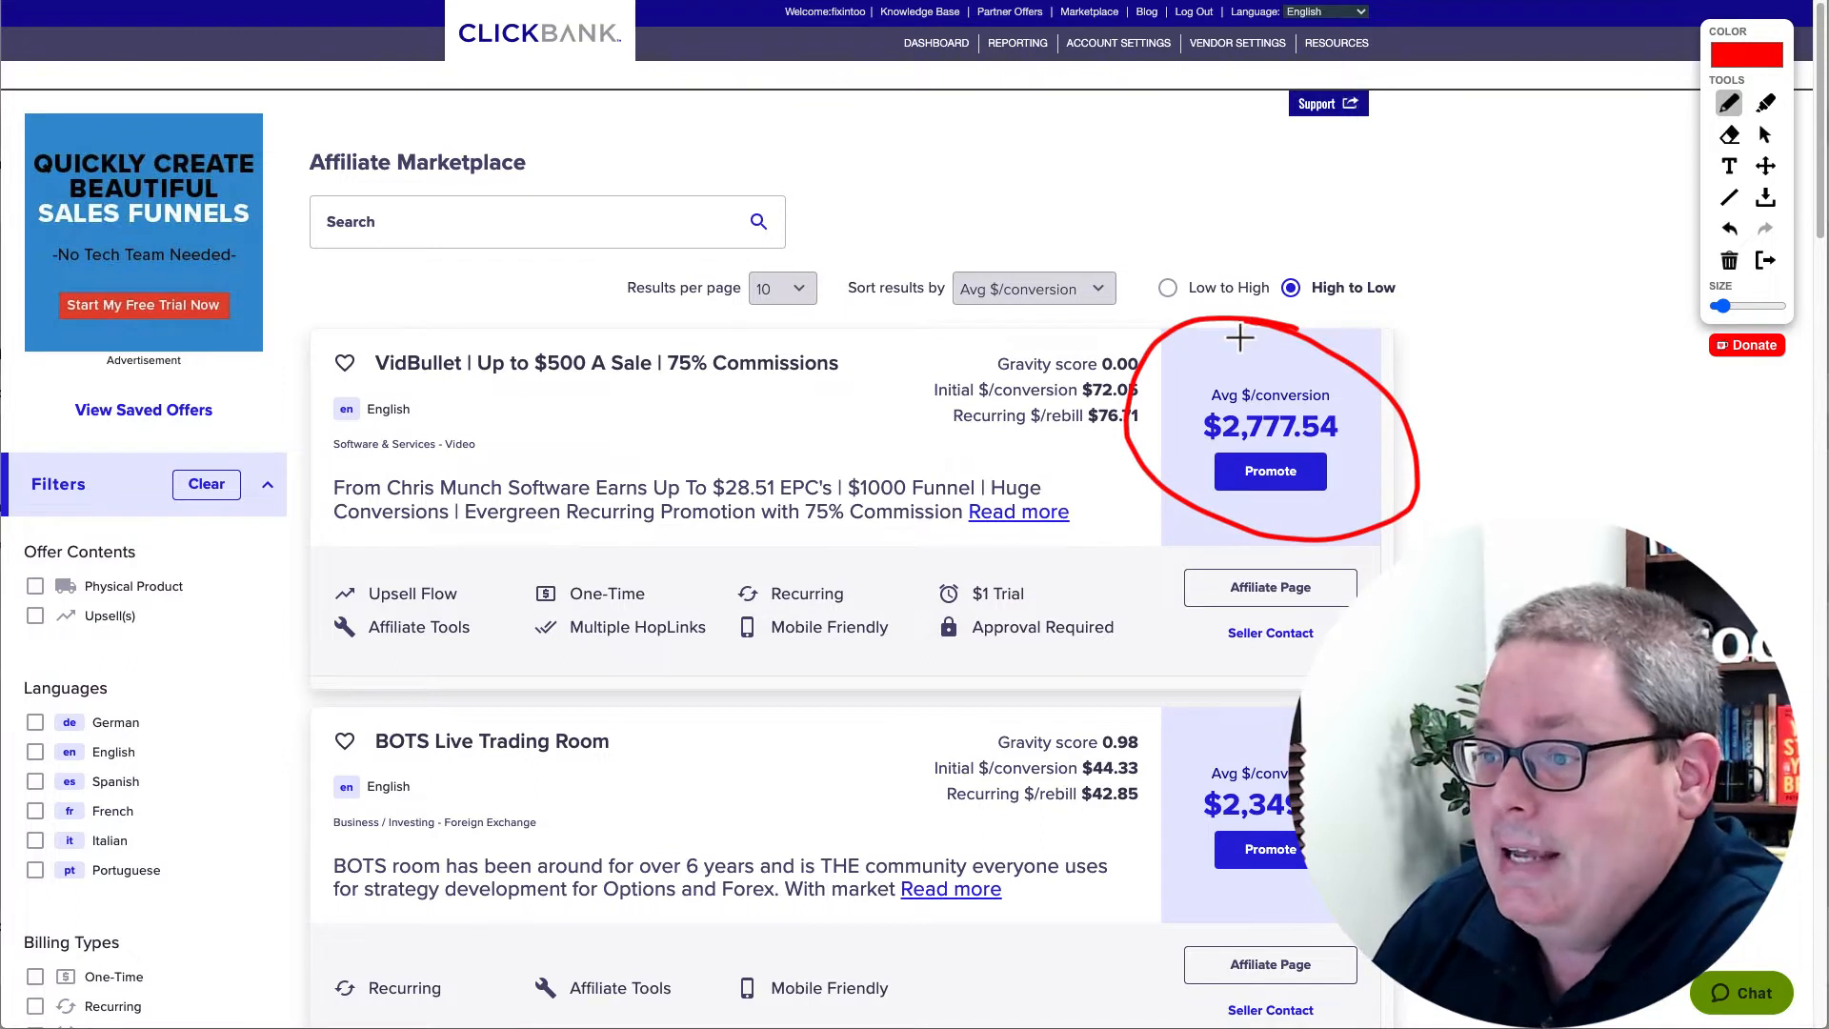
pyautogui.moveTo(366, 373); pyautogui.dragTo(873, 391)
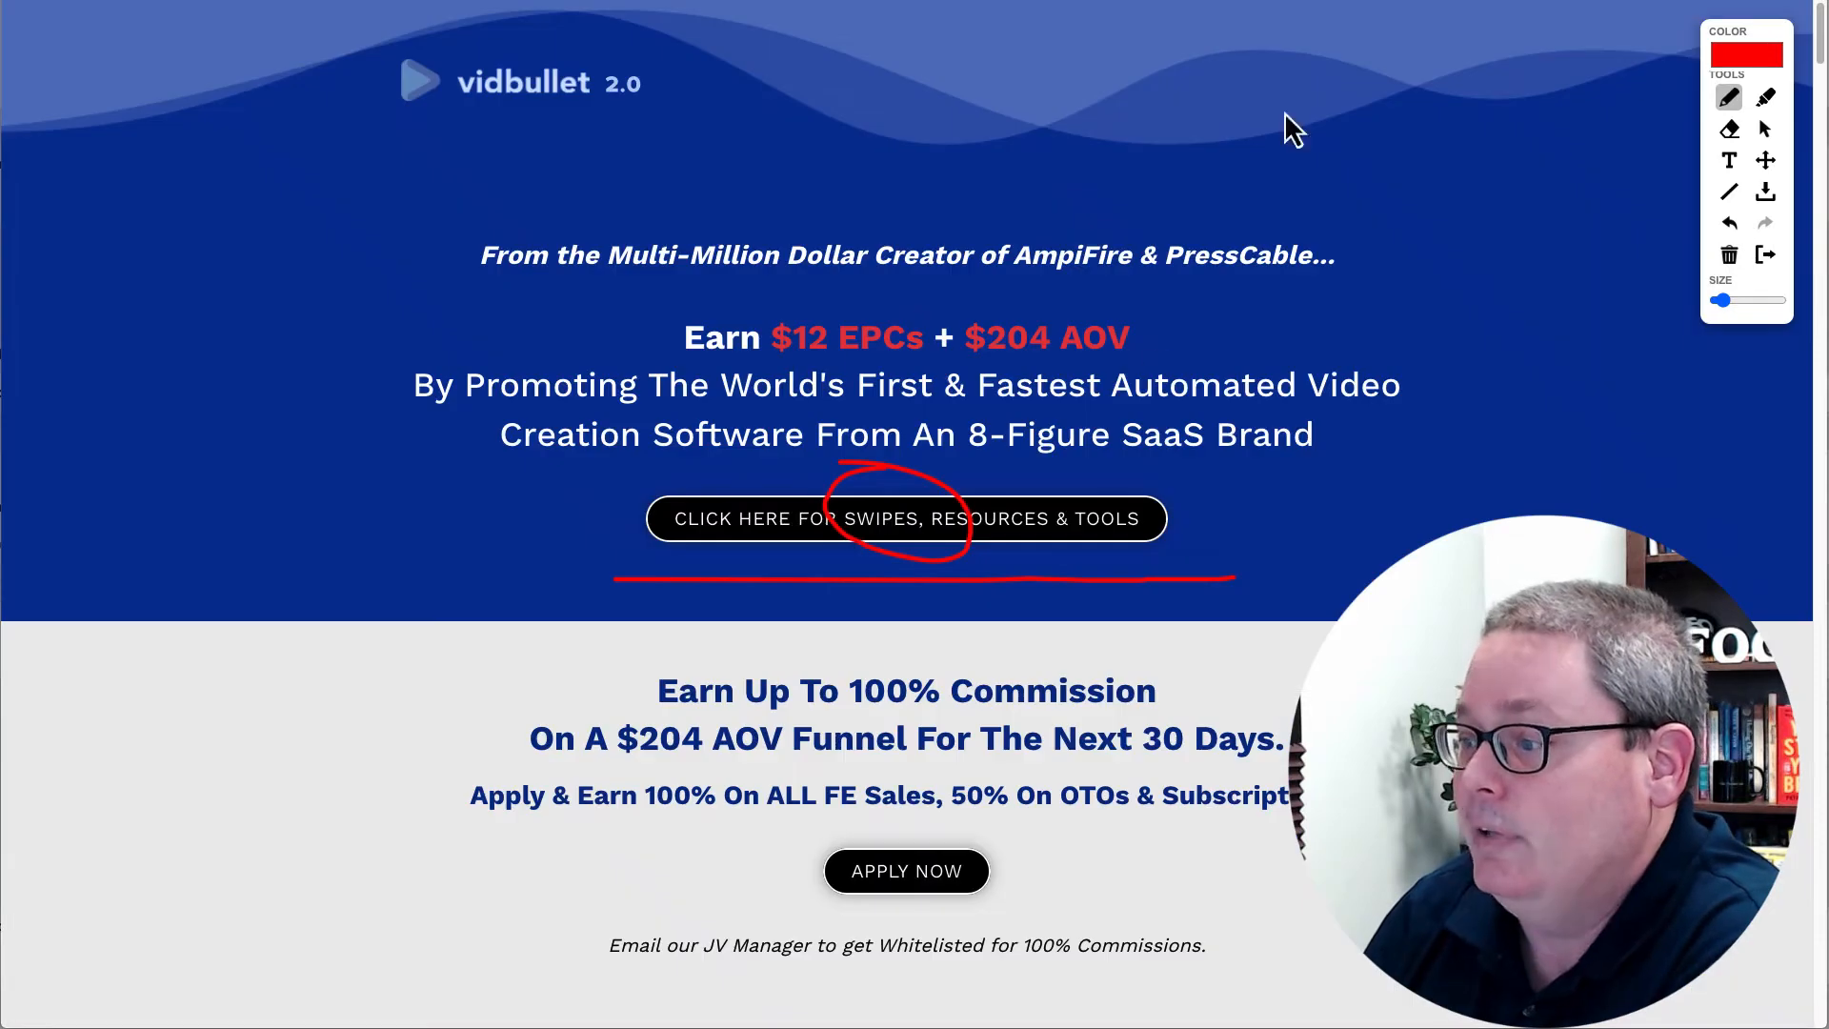
# - Underline the swipes link area on the VidBullet affiliate page and open the Launch Day #1 email on the Affiliate Swipes page
pyautogui.moveTo(633, 612); pyautogui.dragTo(1138, 611)
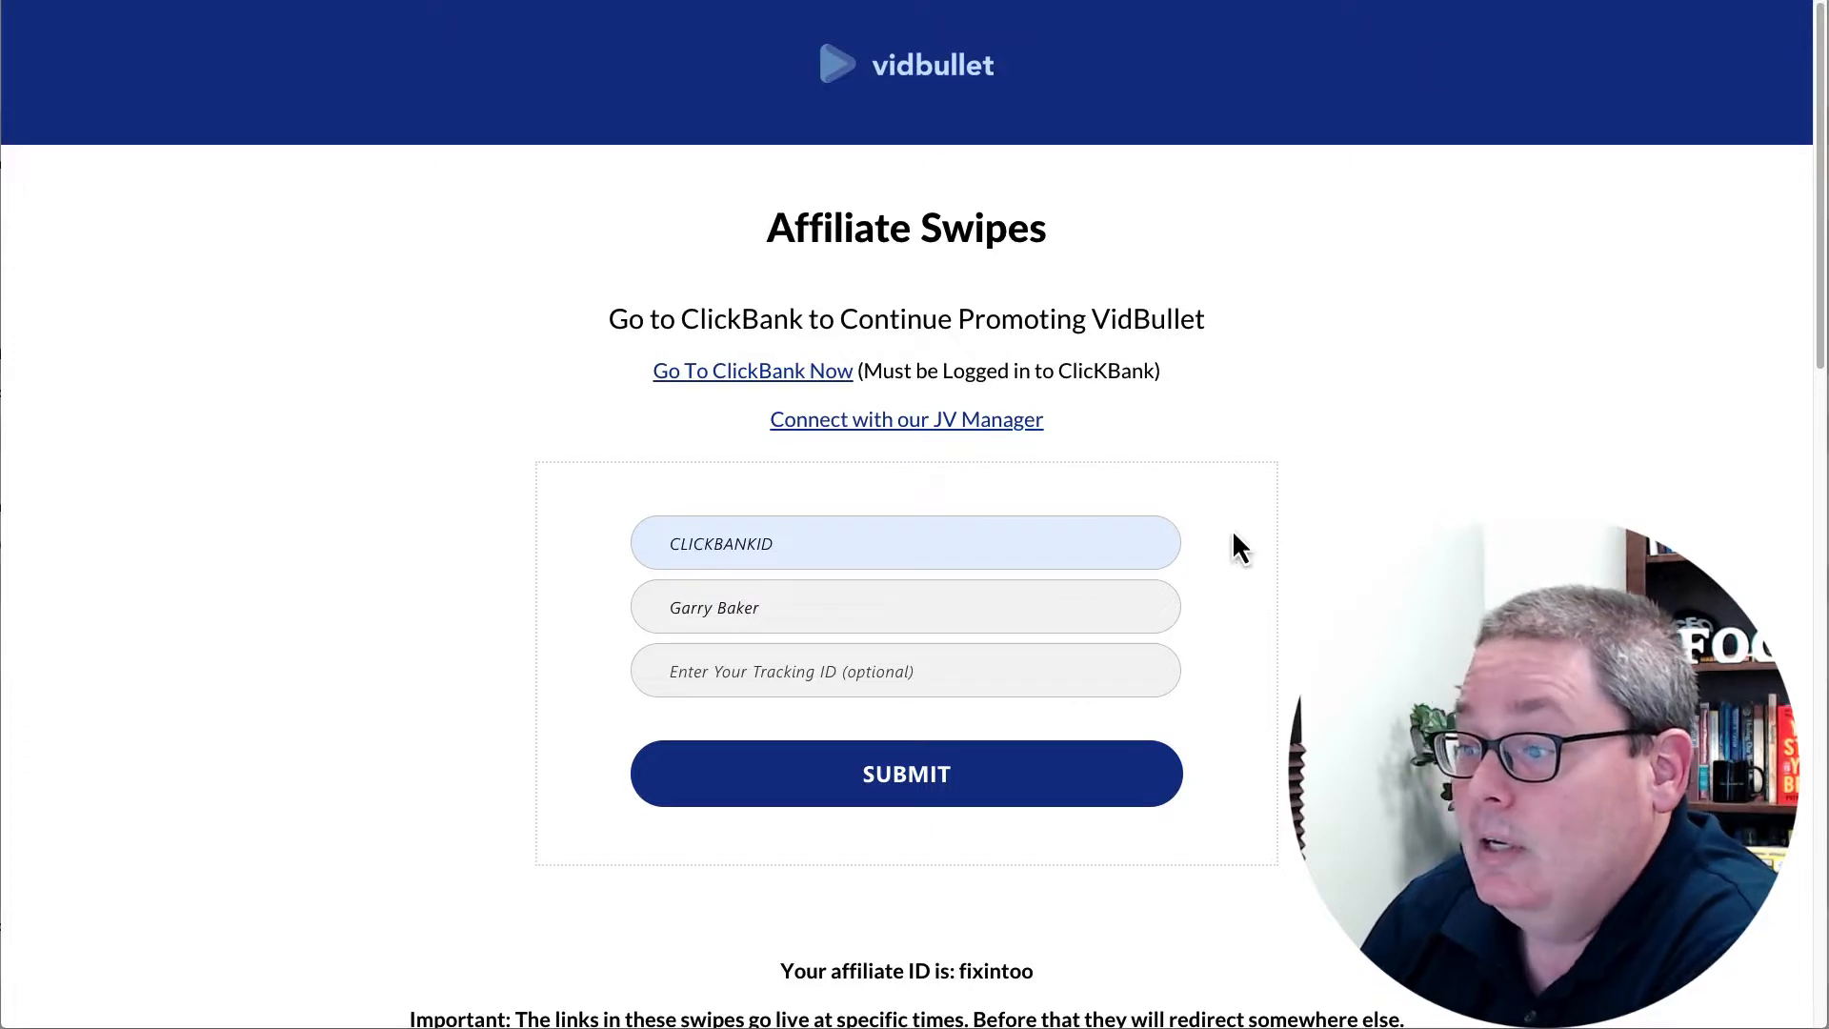
pyautogui.scroll(-10, 1302, 608)
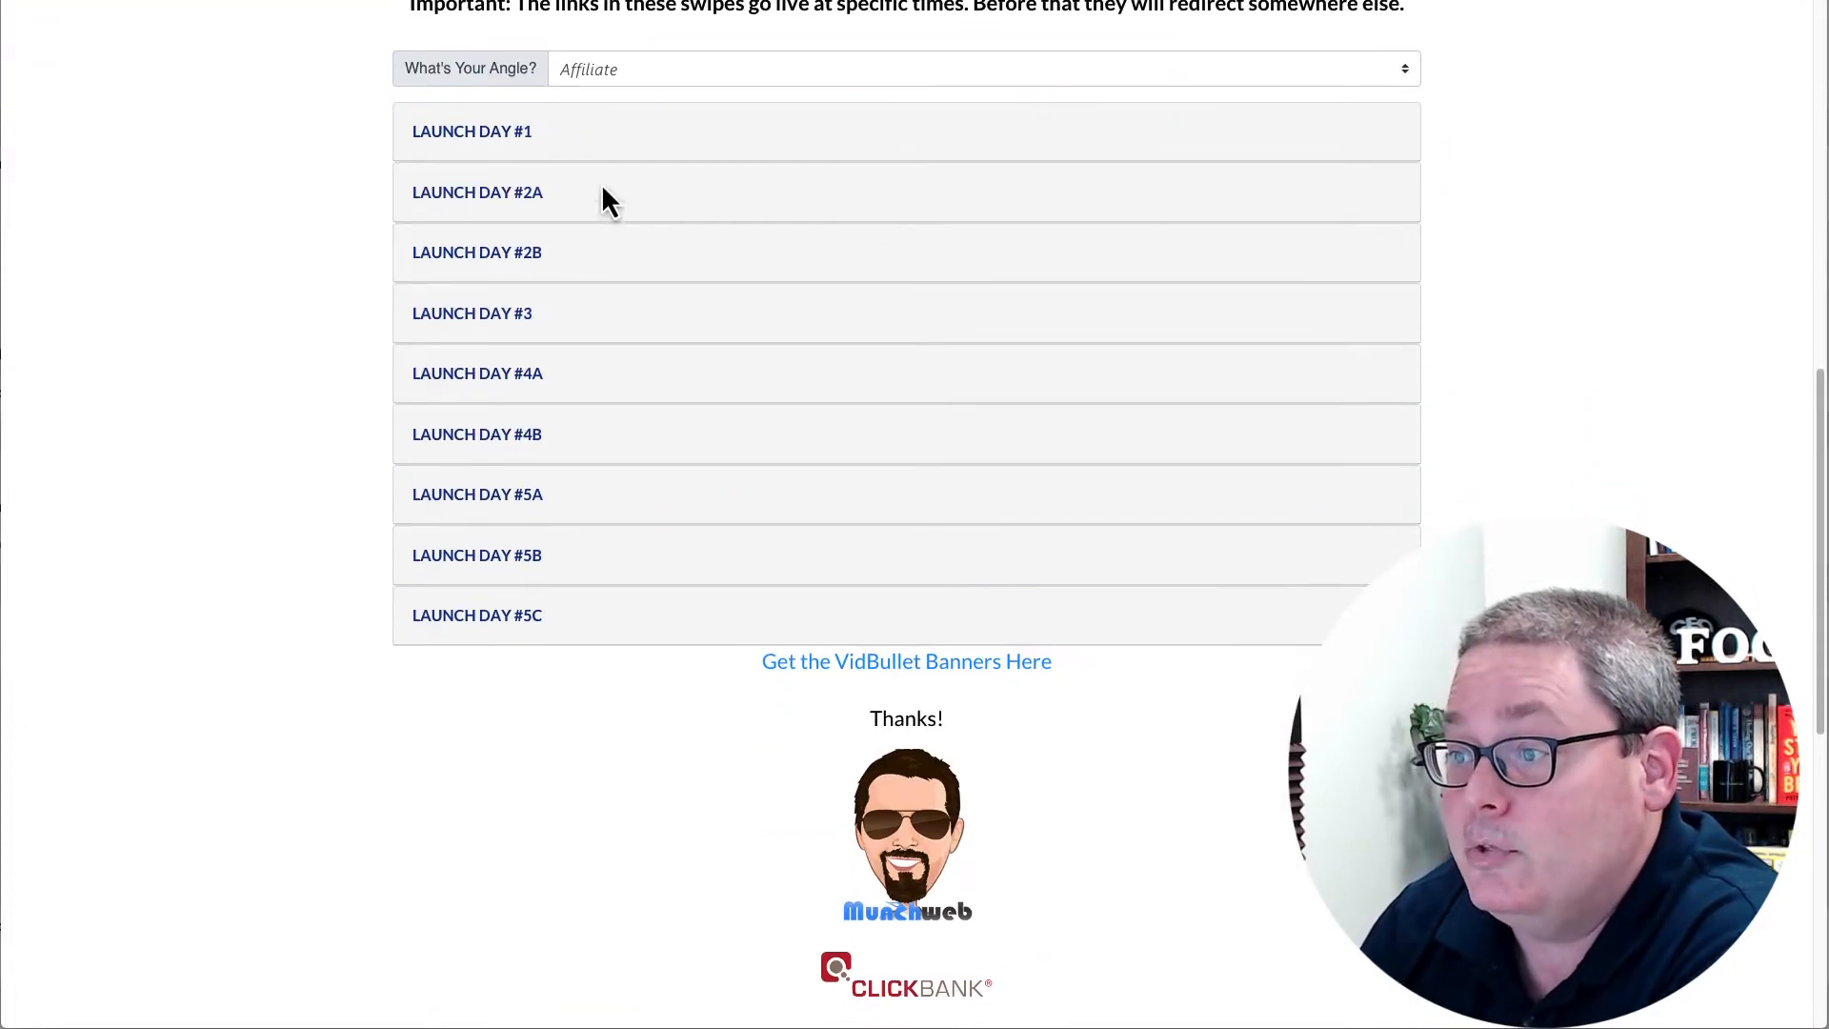
pyautogui.click(529, 143)
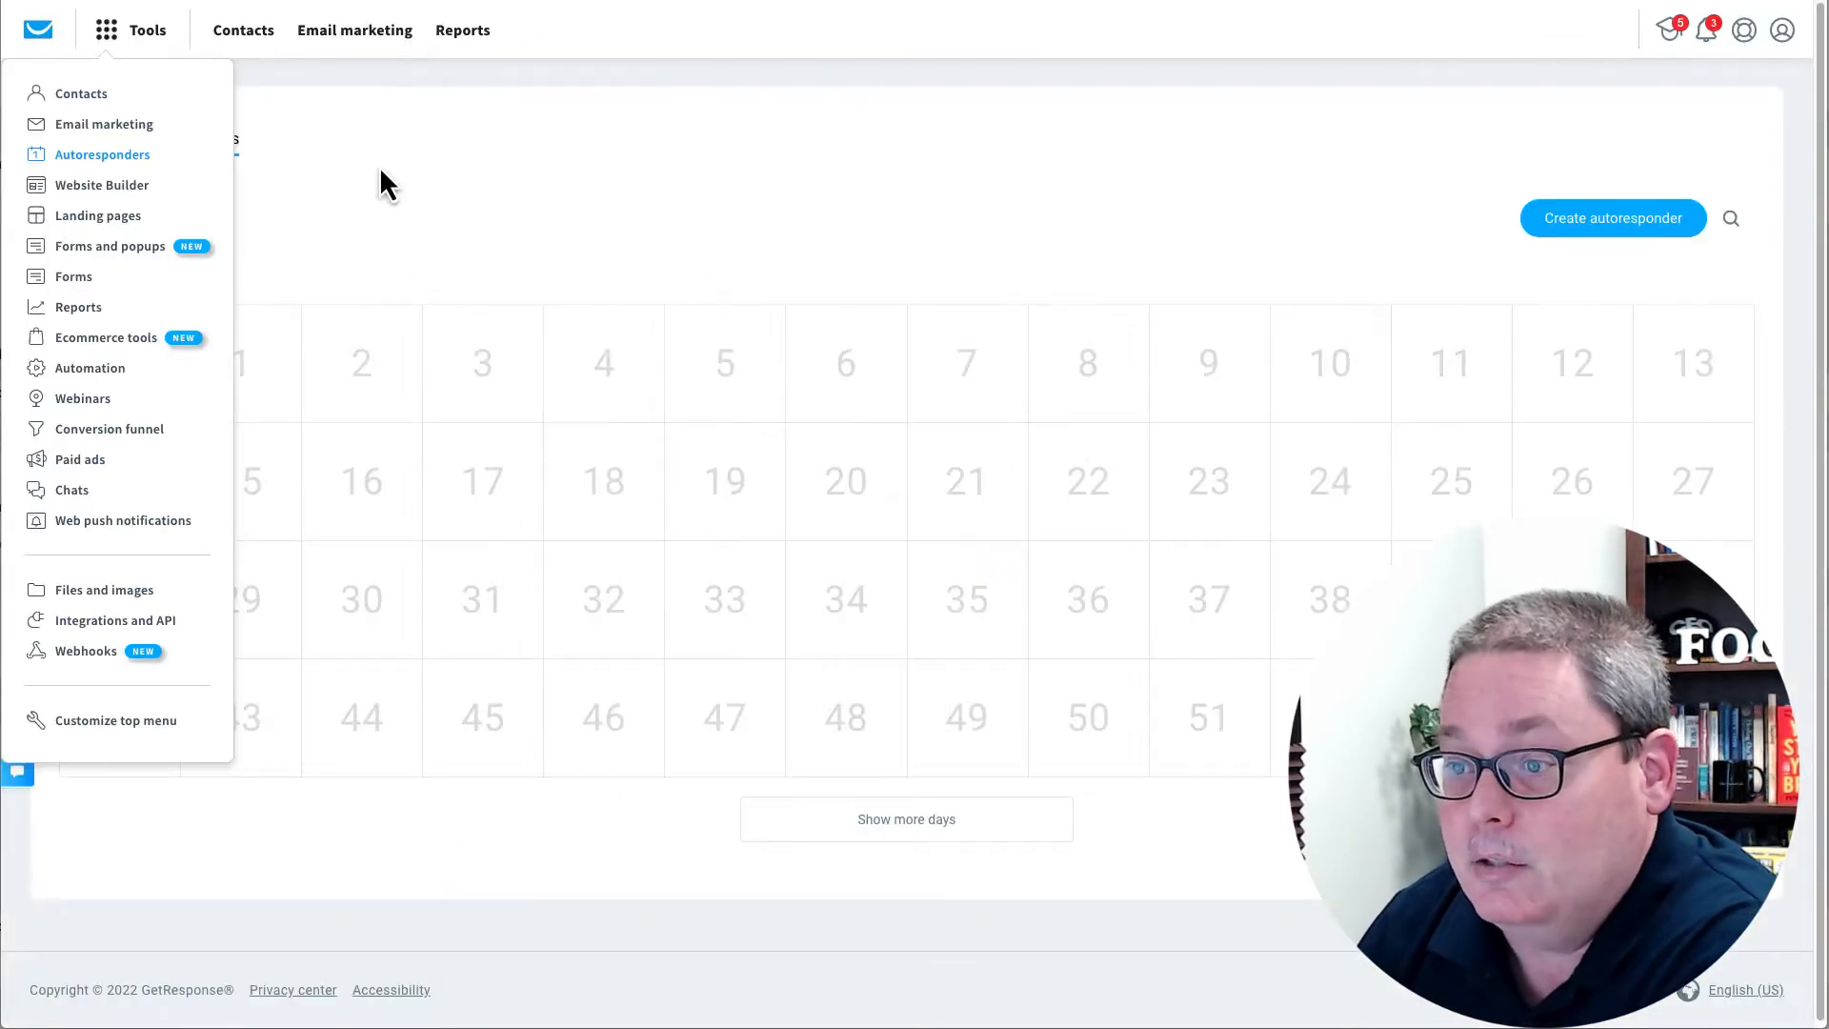
# - Switch to GetResponse and preview the "vidbullet day 0" message in the autoresponder calendar
pyautogui.click(380, 170)
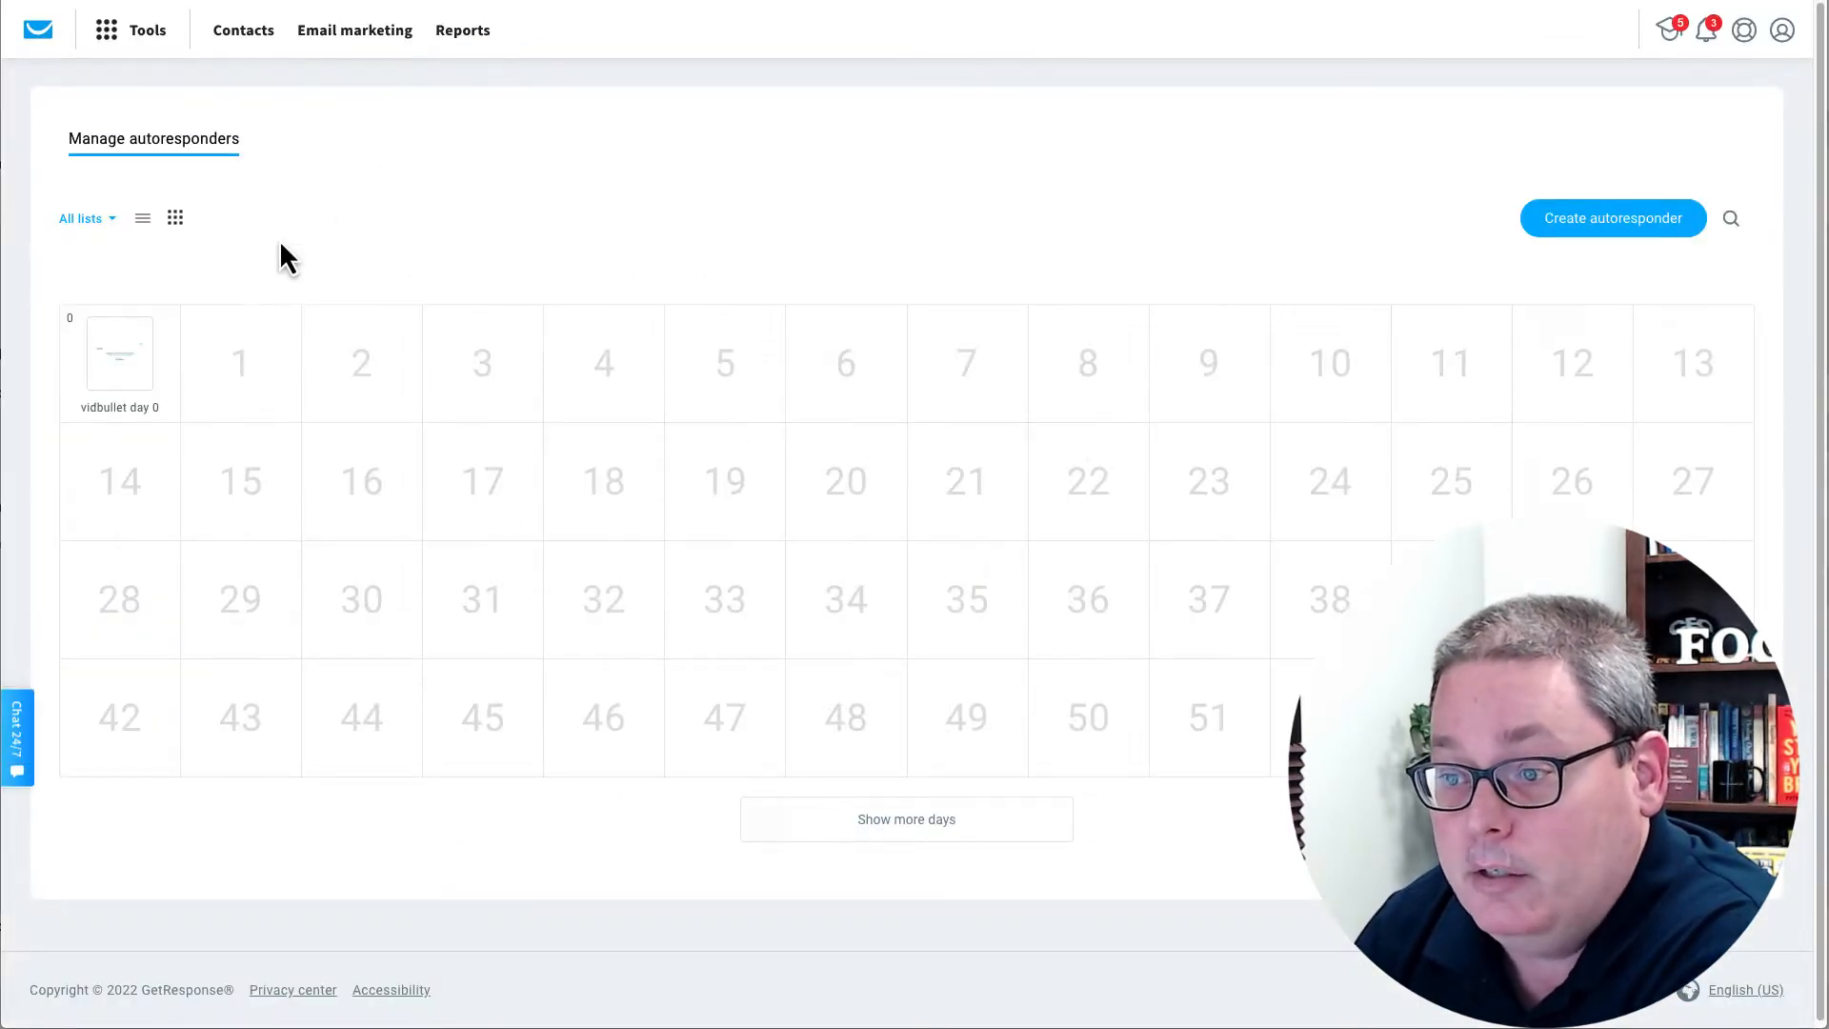
pyautogui.moveTo(238, 391)
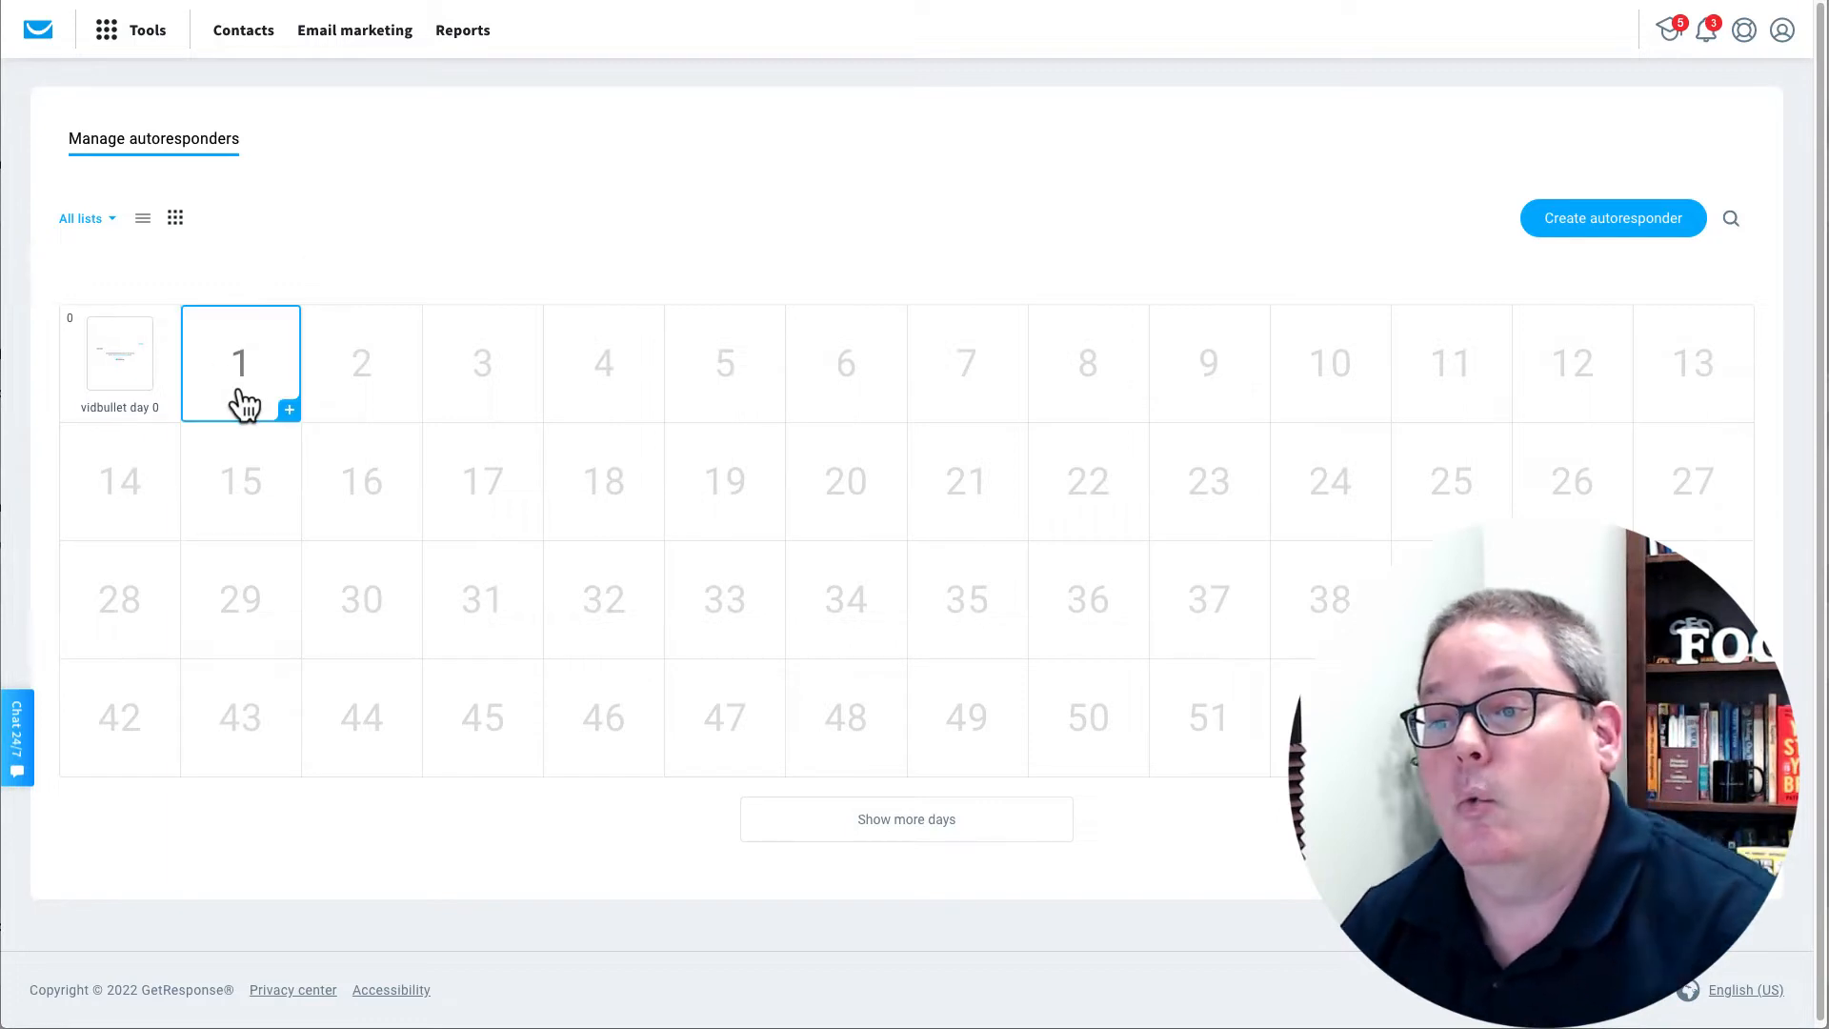
pyautogui.moveTo(143, 388)
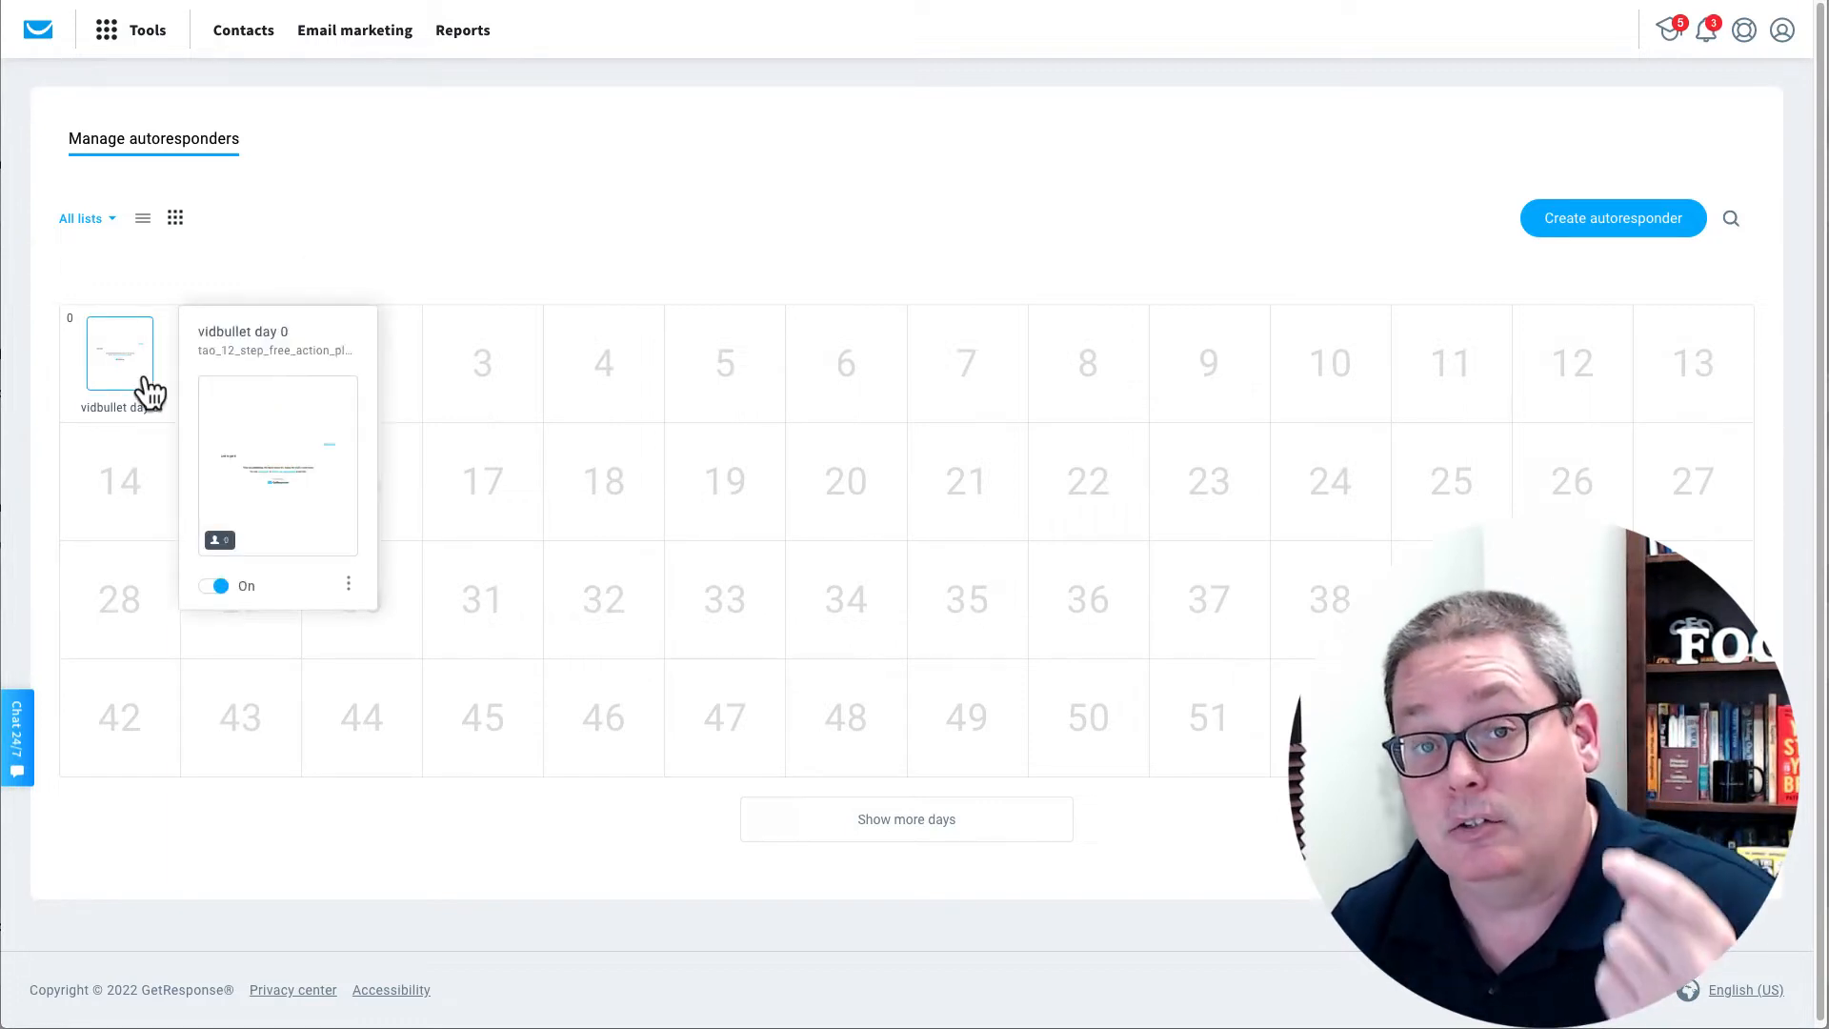
pyautogui.moveTo(145, 391)
pyautogui.mouseDown()
pyautogui.moveTo(177, 386)
pyautogui.moveTo(141, 381)
pyautogui.mouseUp()
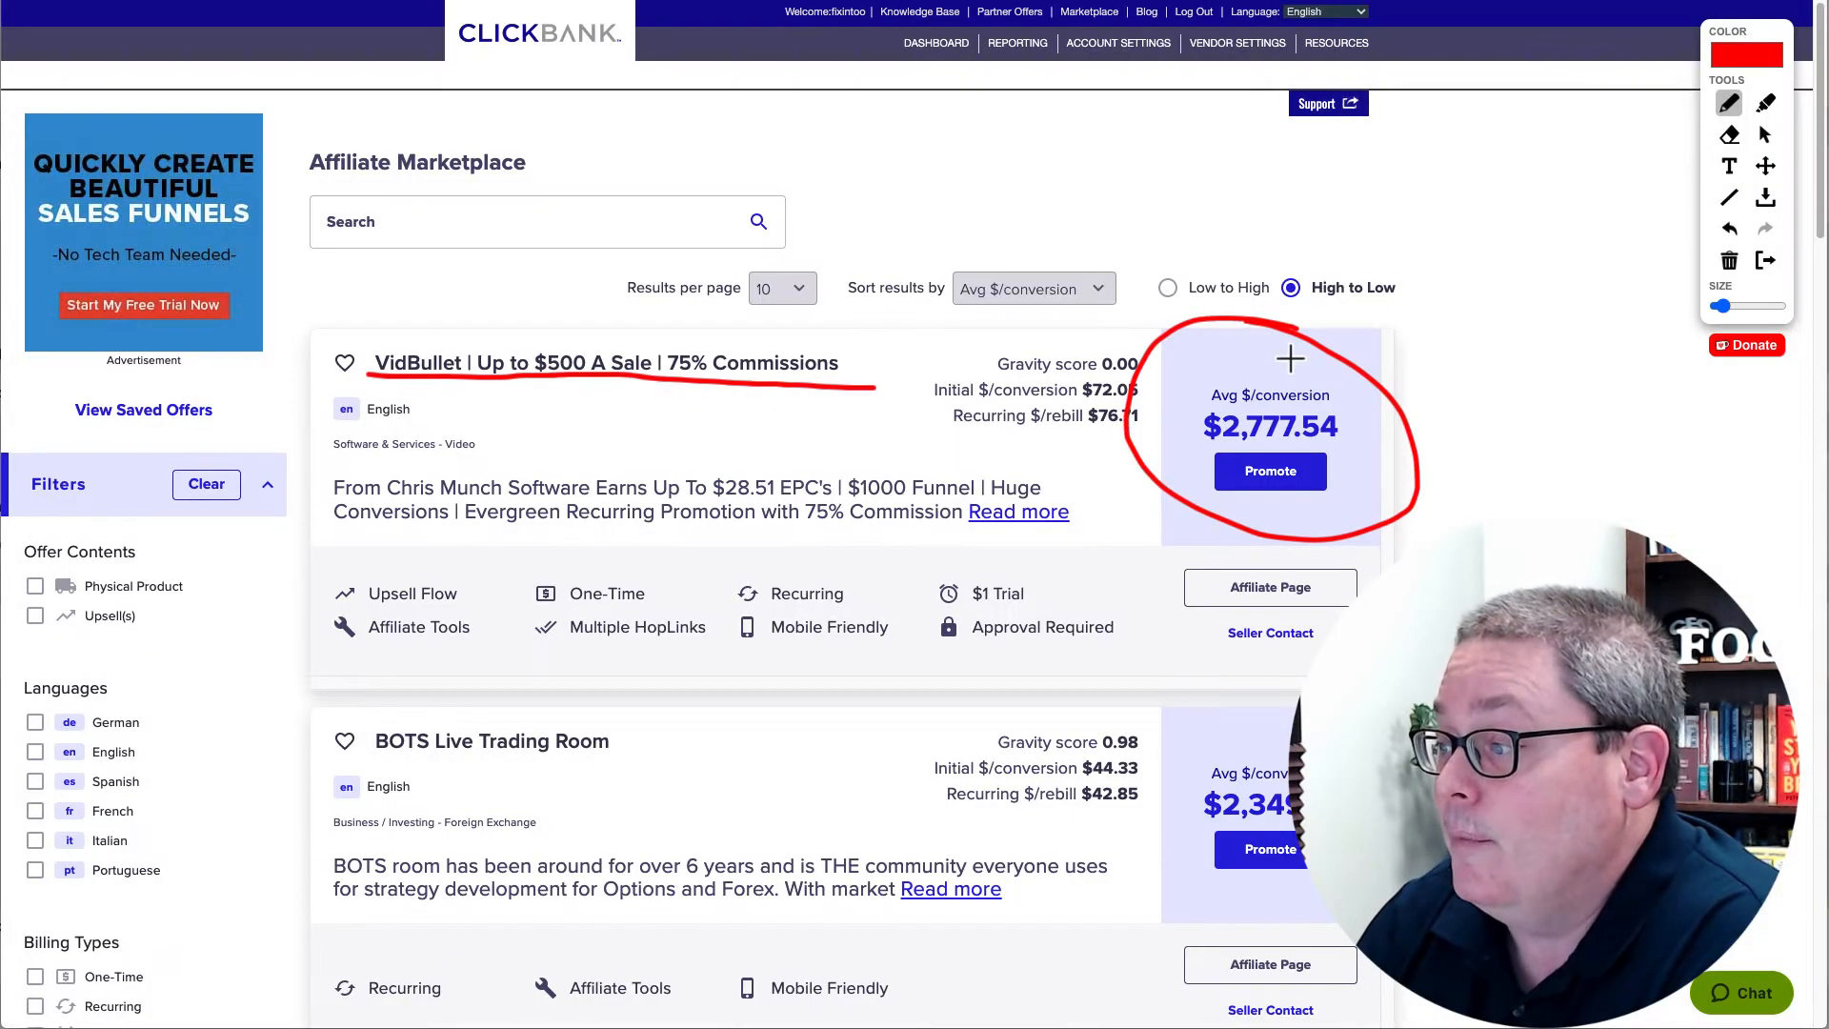
# - Switch to the ClickBank marketplace and mark the VidBullet offer's average $/conversion area again in red
pyautogui.moveTo(1120, 517); pyautogui.dragTo(1505, 511)
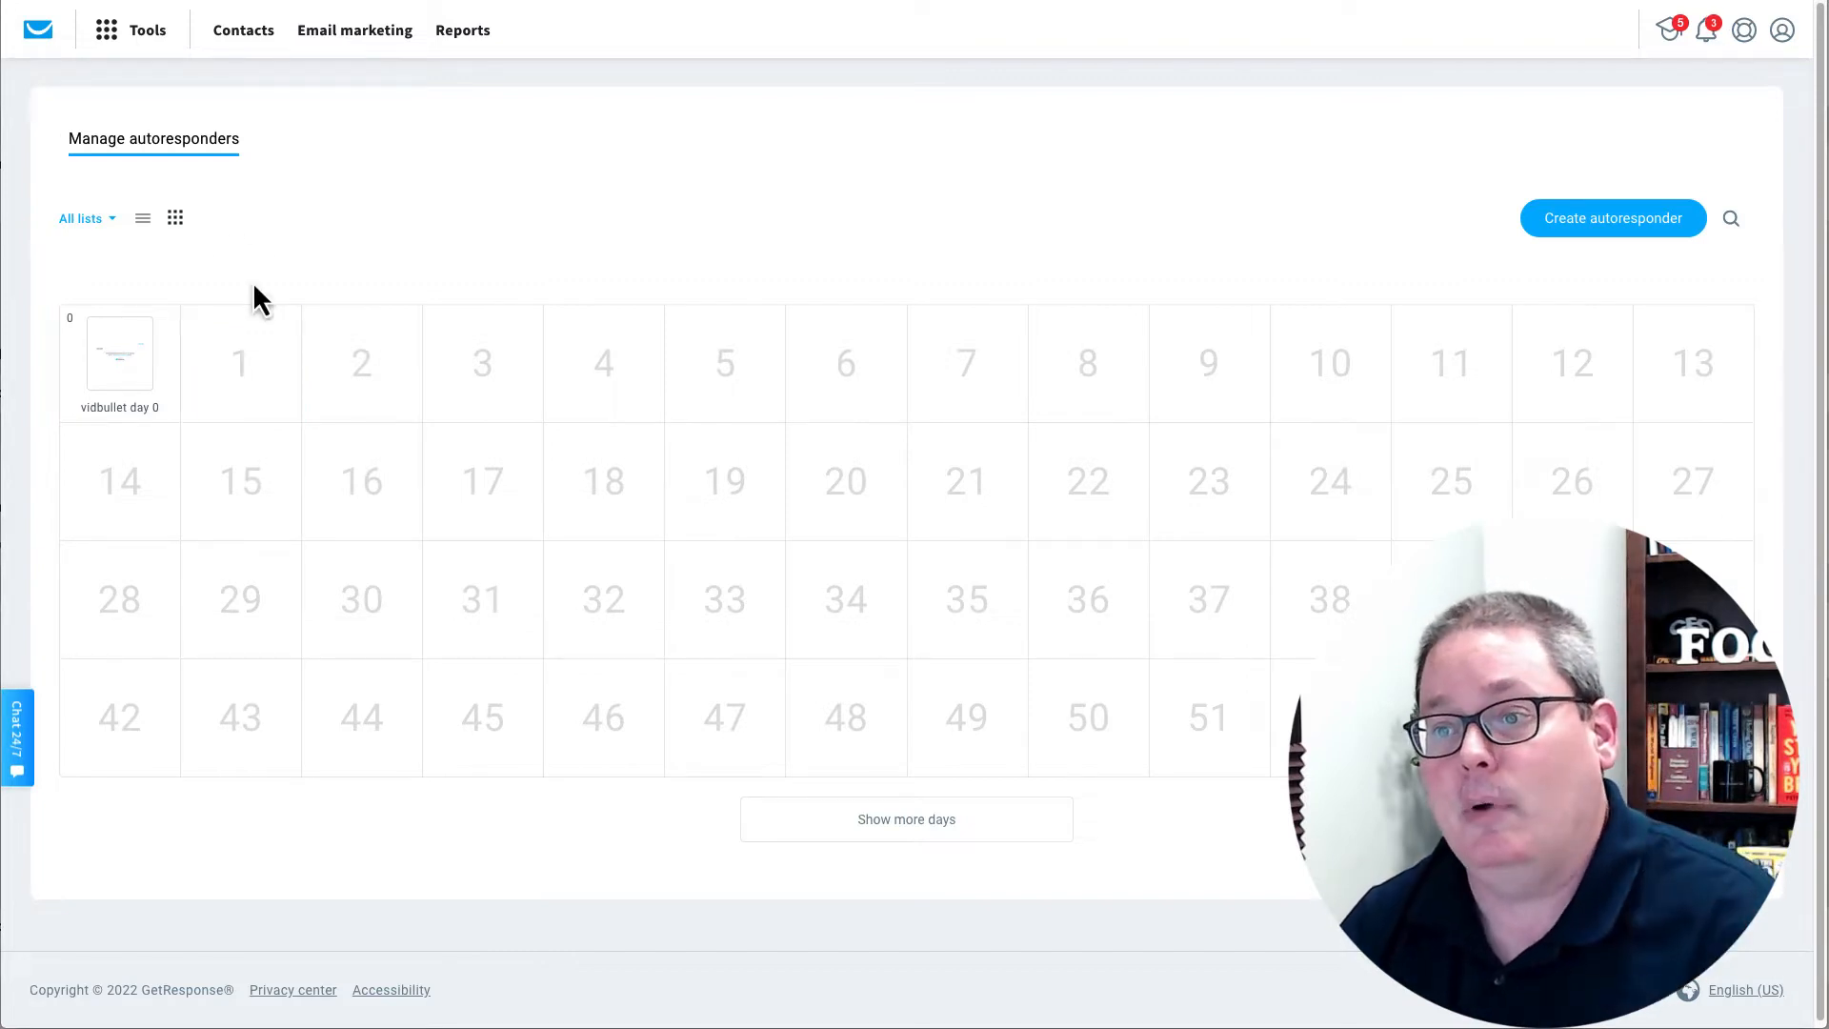
# - Switch to GetResponse, go to the Autoresponders section and display the messages in the calendar grid view
pyautogui.click(145, 33)
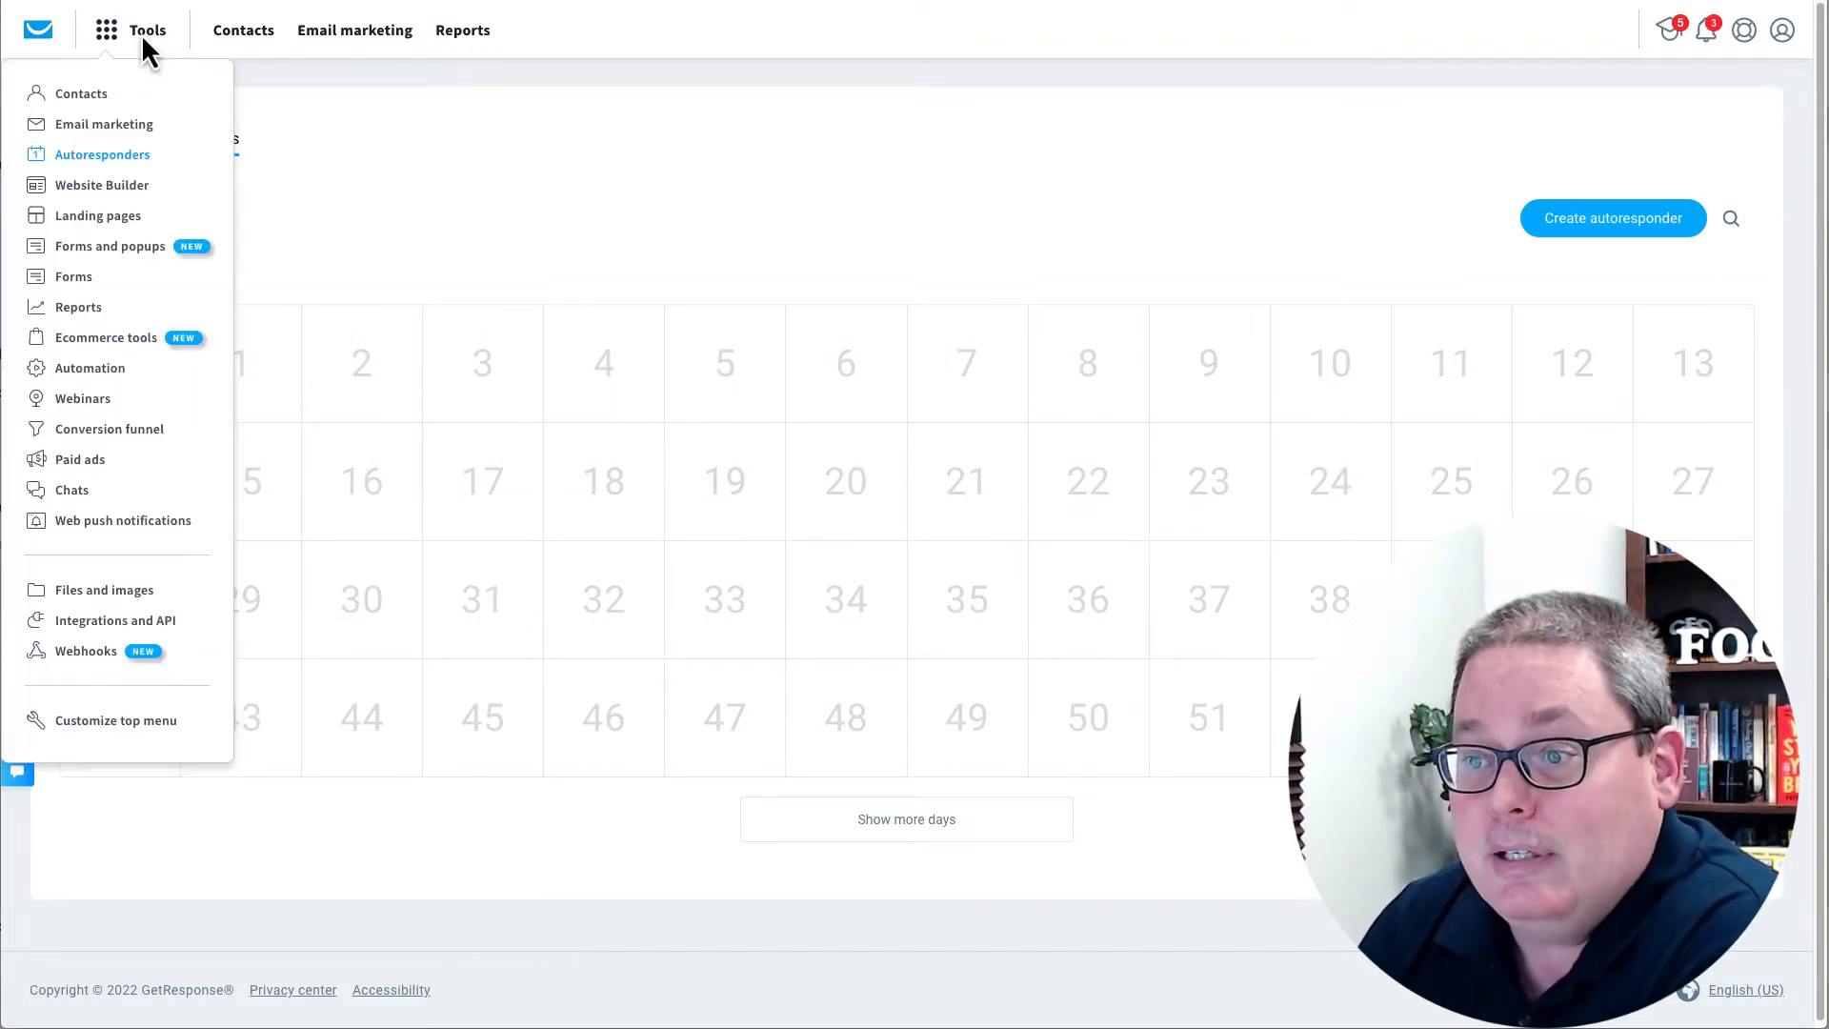
pyautogui.click(105, 162)
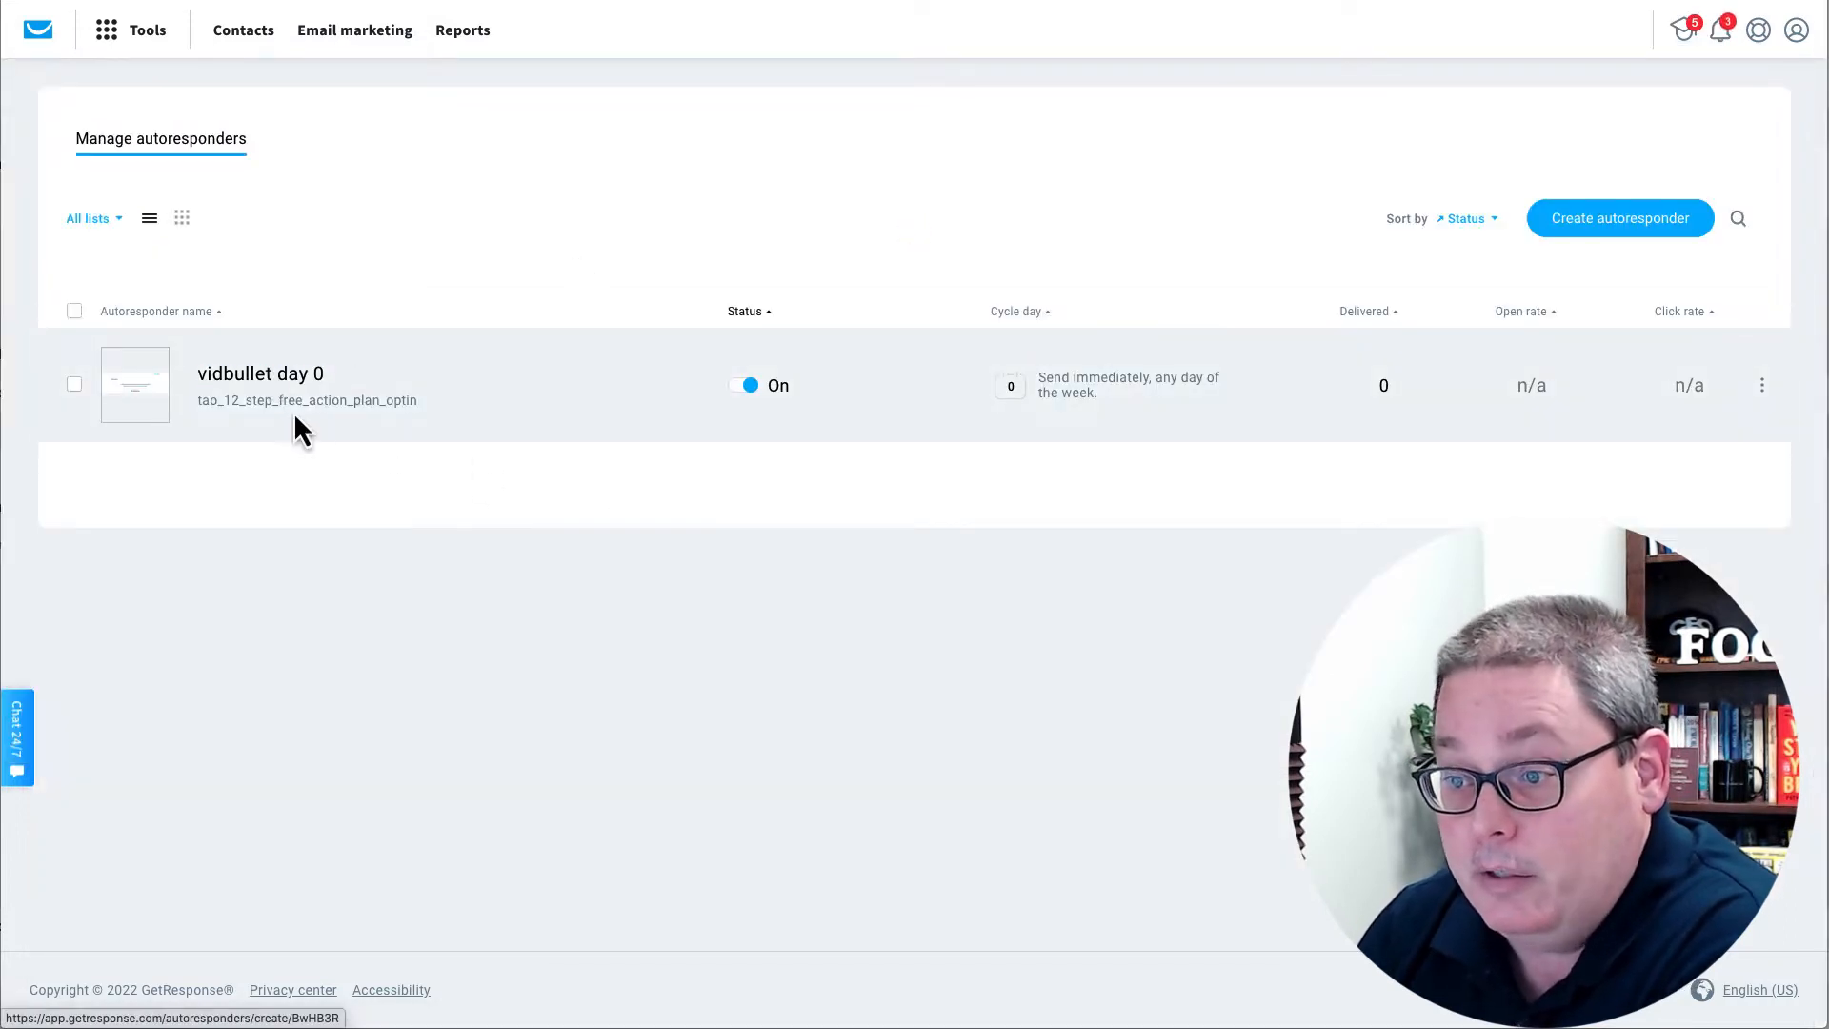
pyautogui.click(182, 220)
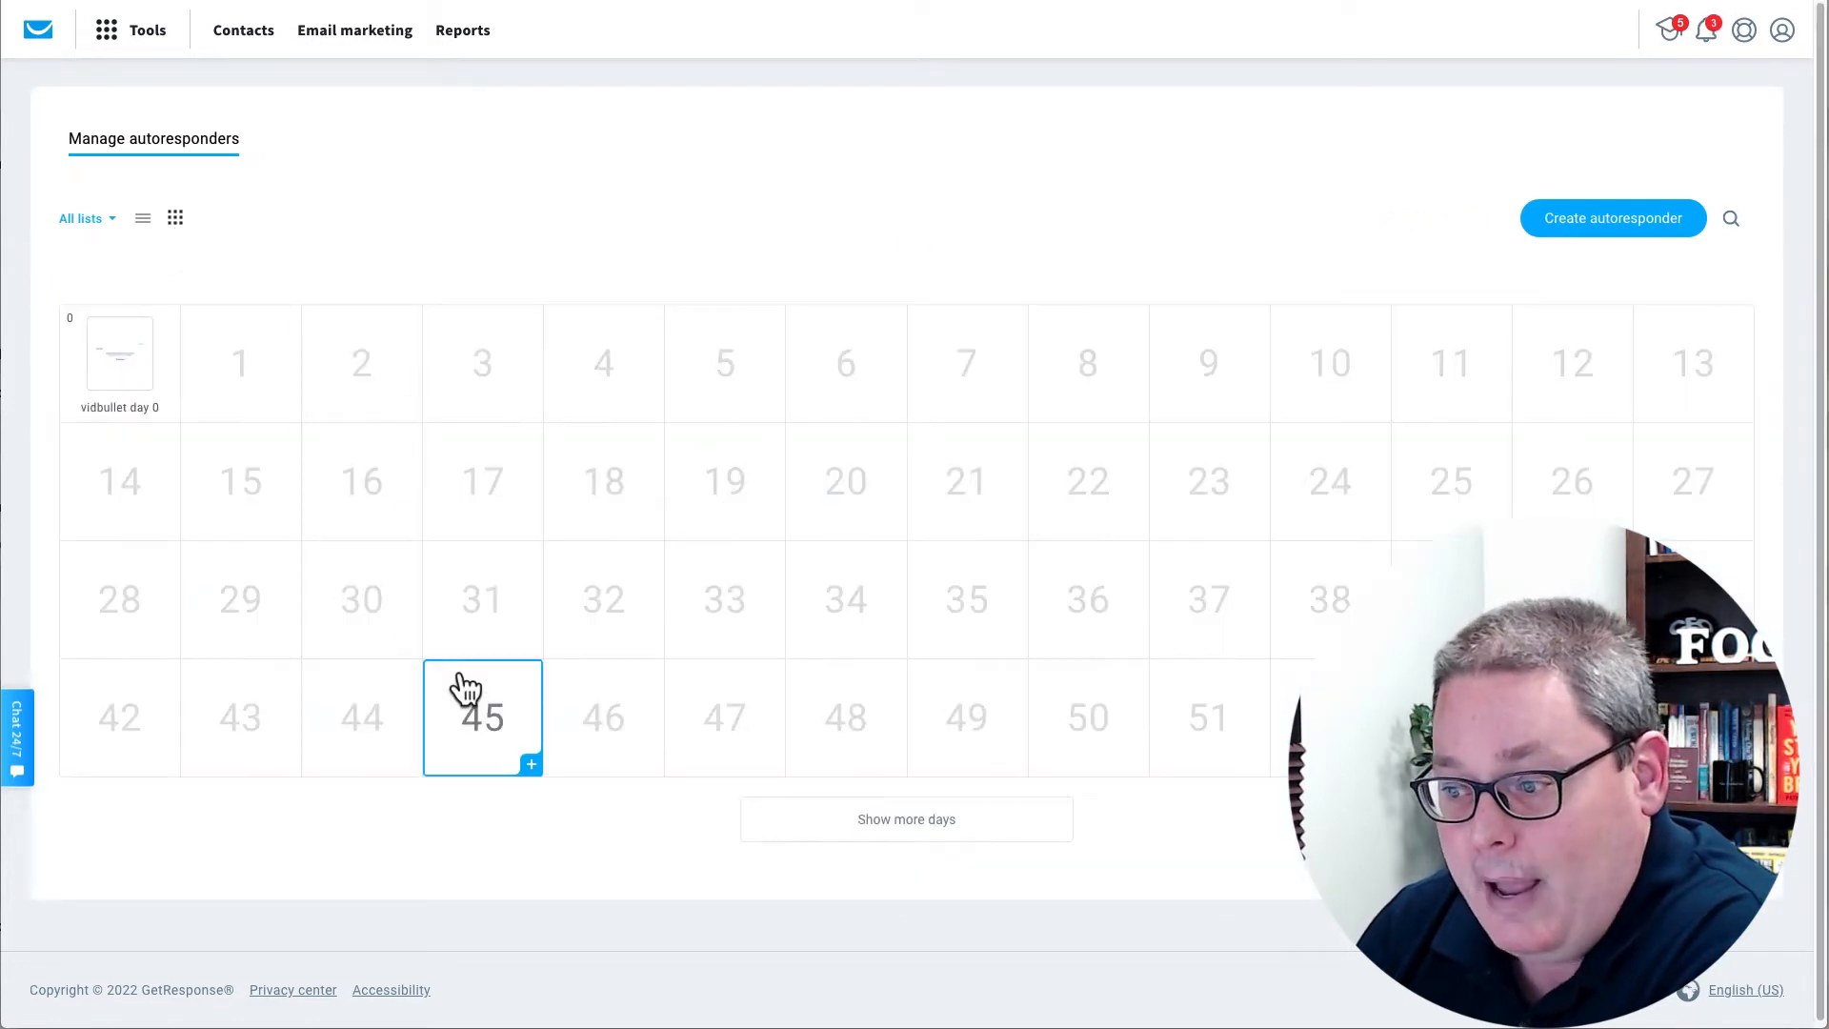
# - Extend the autoresponder calendar to display days beyond 90
pyautogui.click(871, 828)
pyautogui.scroll(-1, 1143, 828)
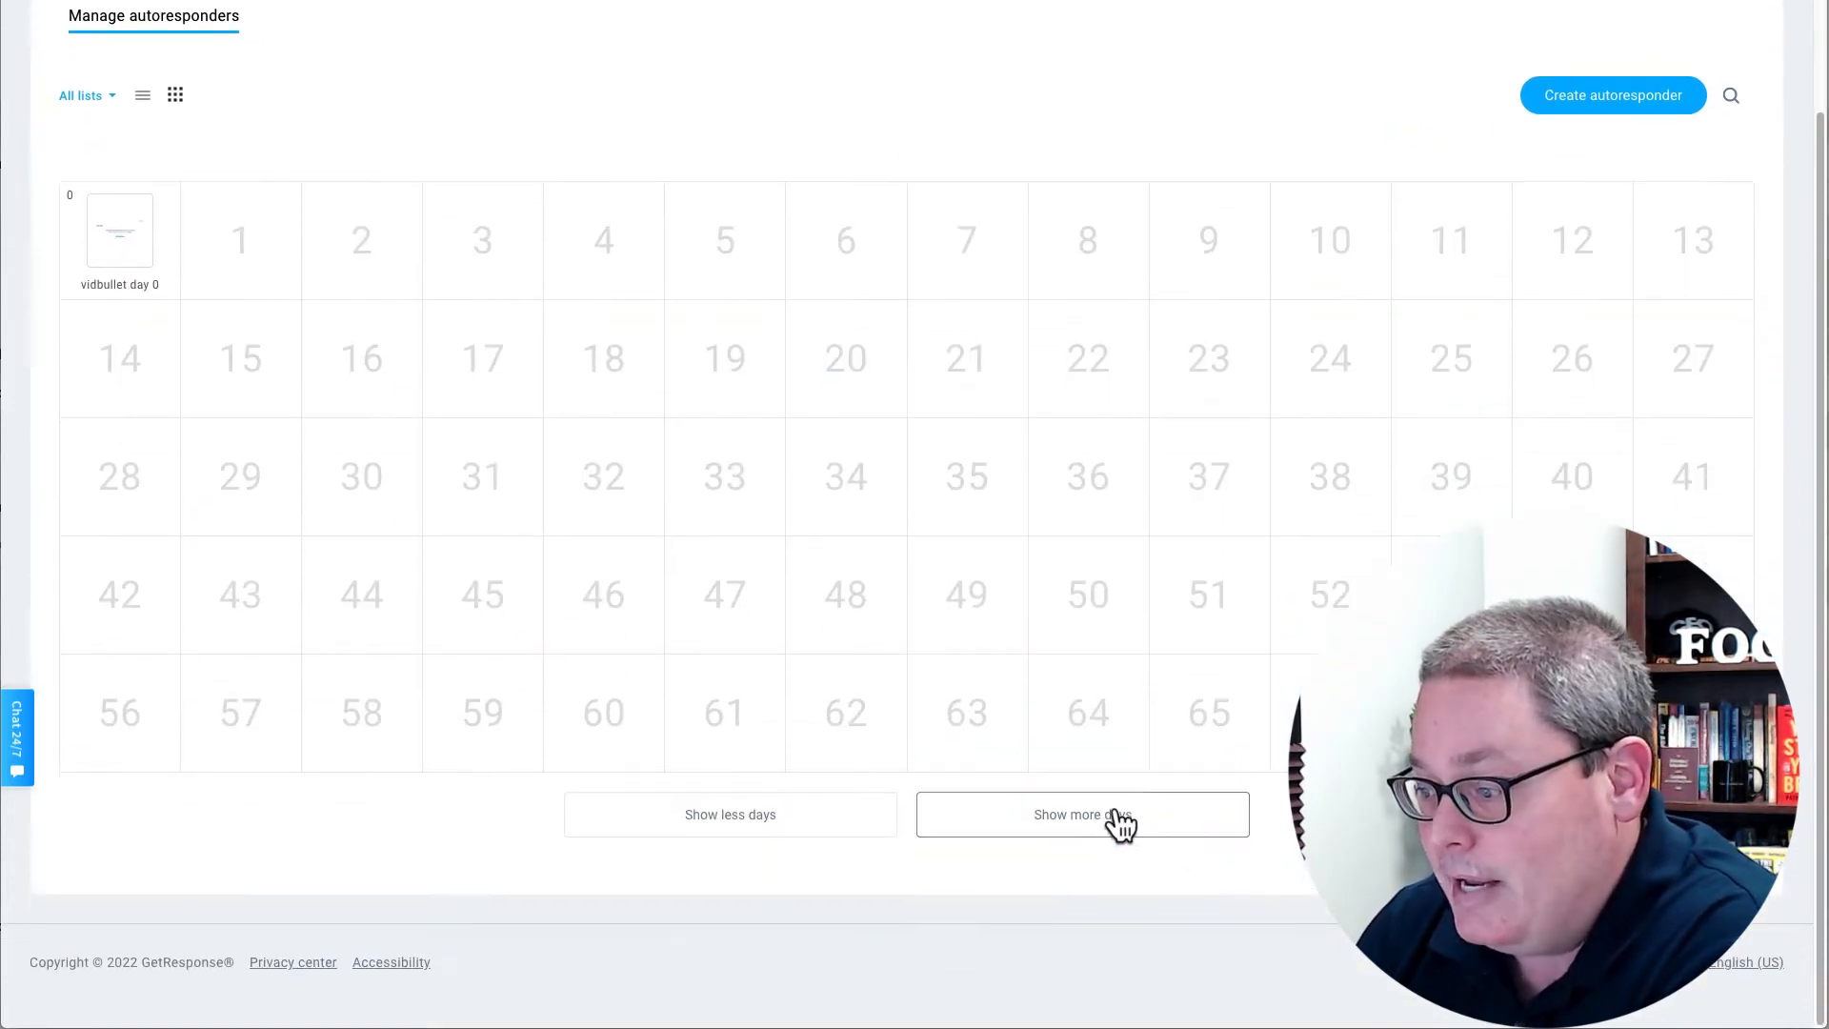
pyautogui.click(1105, 821)
pyautogui.scroll(-1, 1076, 805)
pyautogui.click(1086, 811)
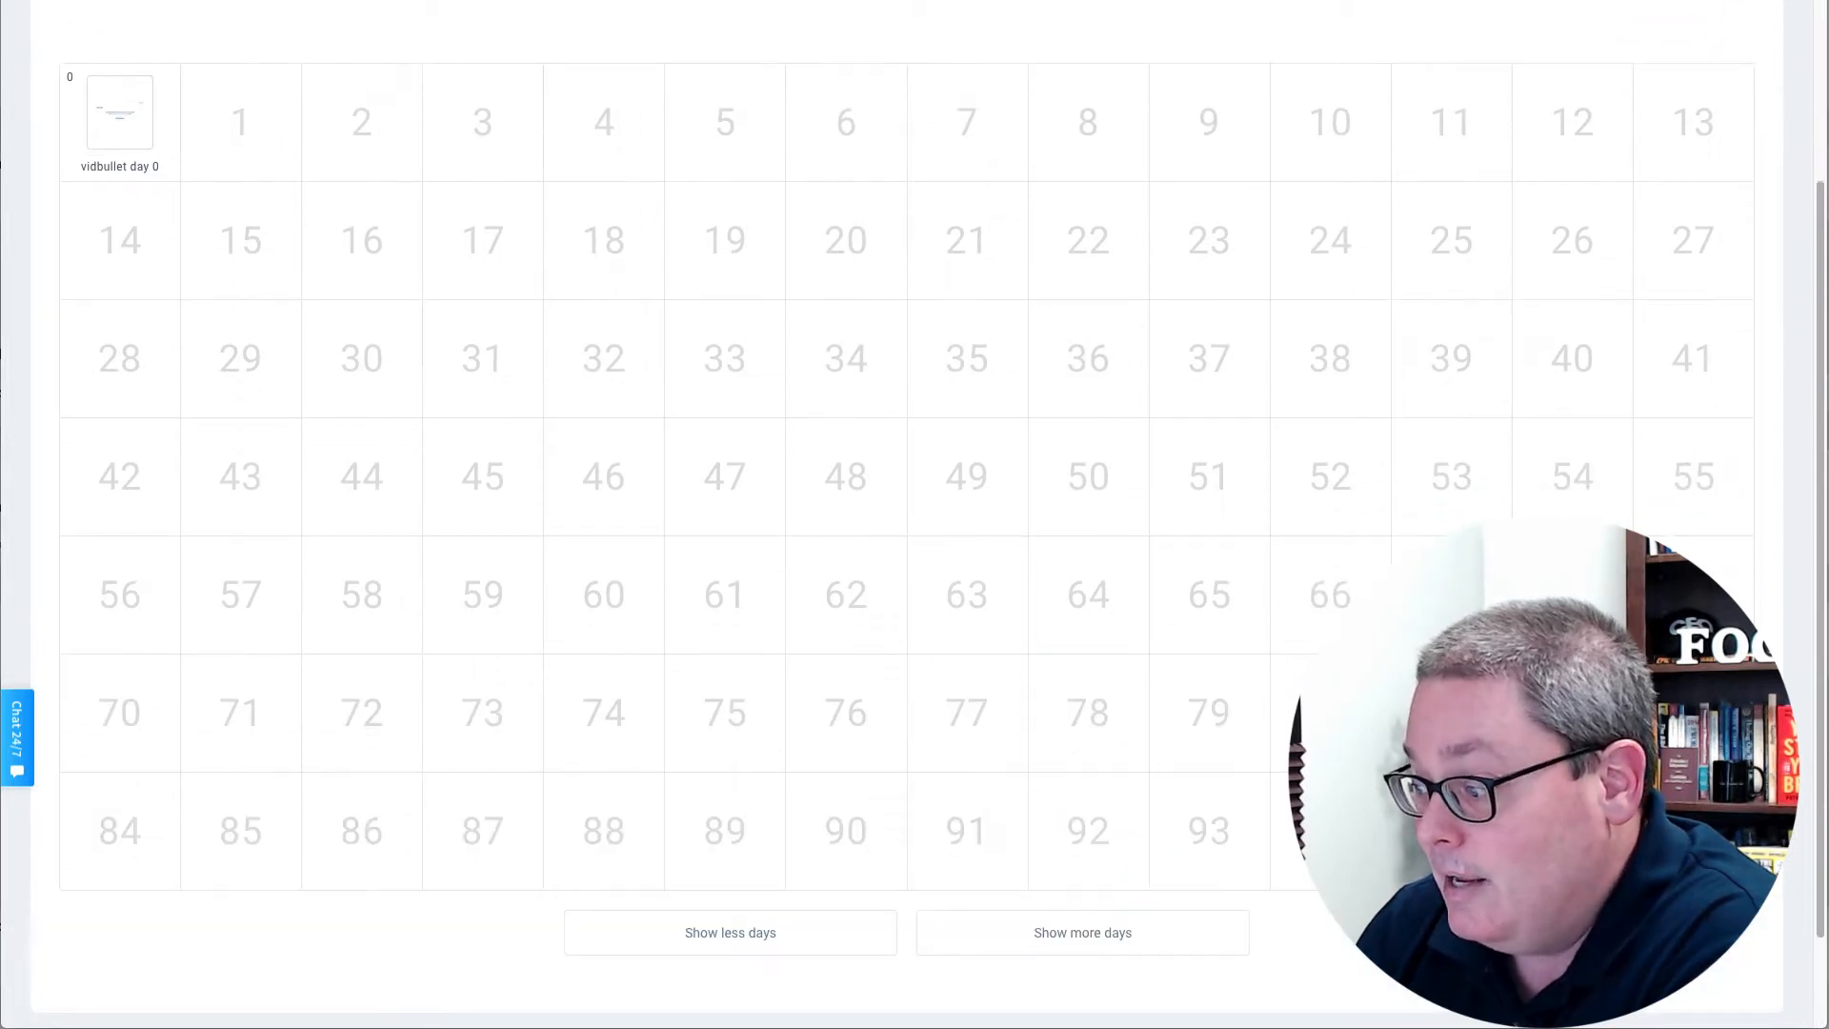
pyautogui.scroll(2, 638, 620)
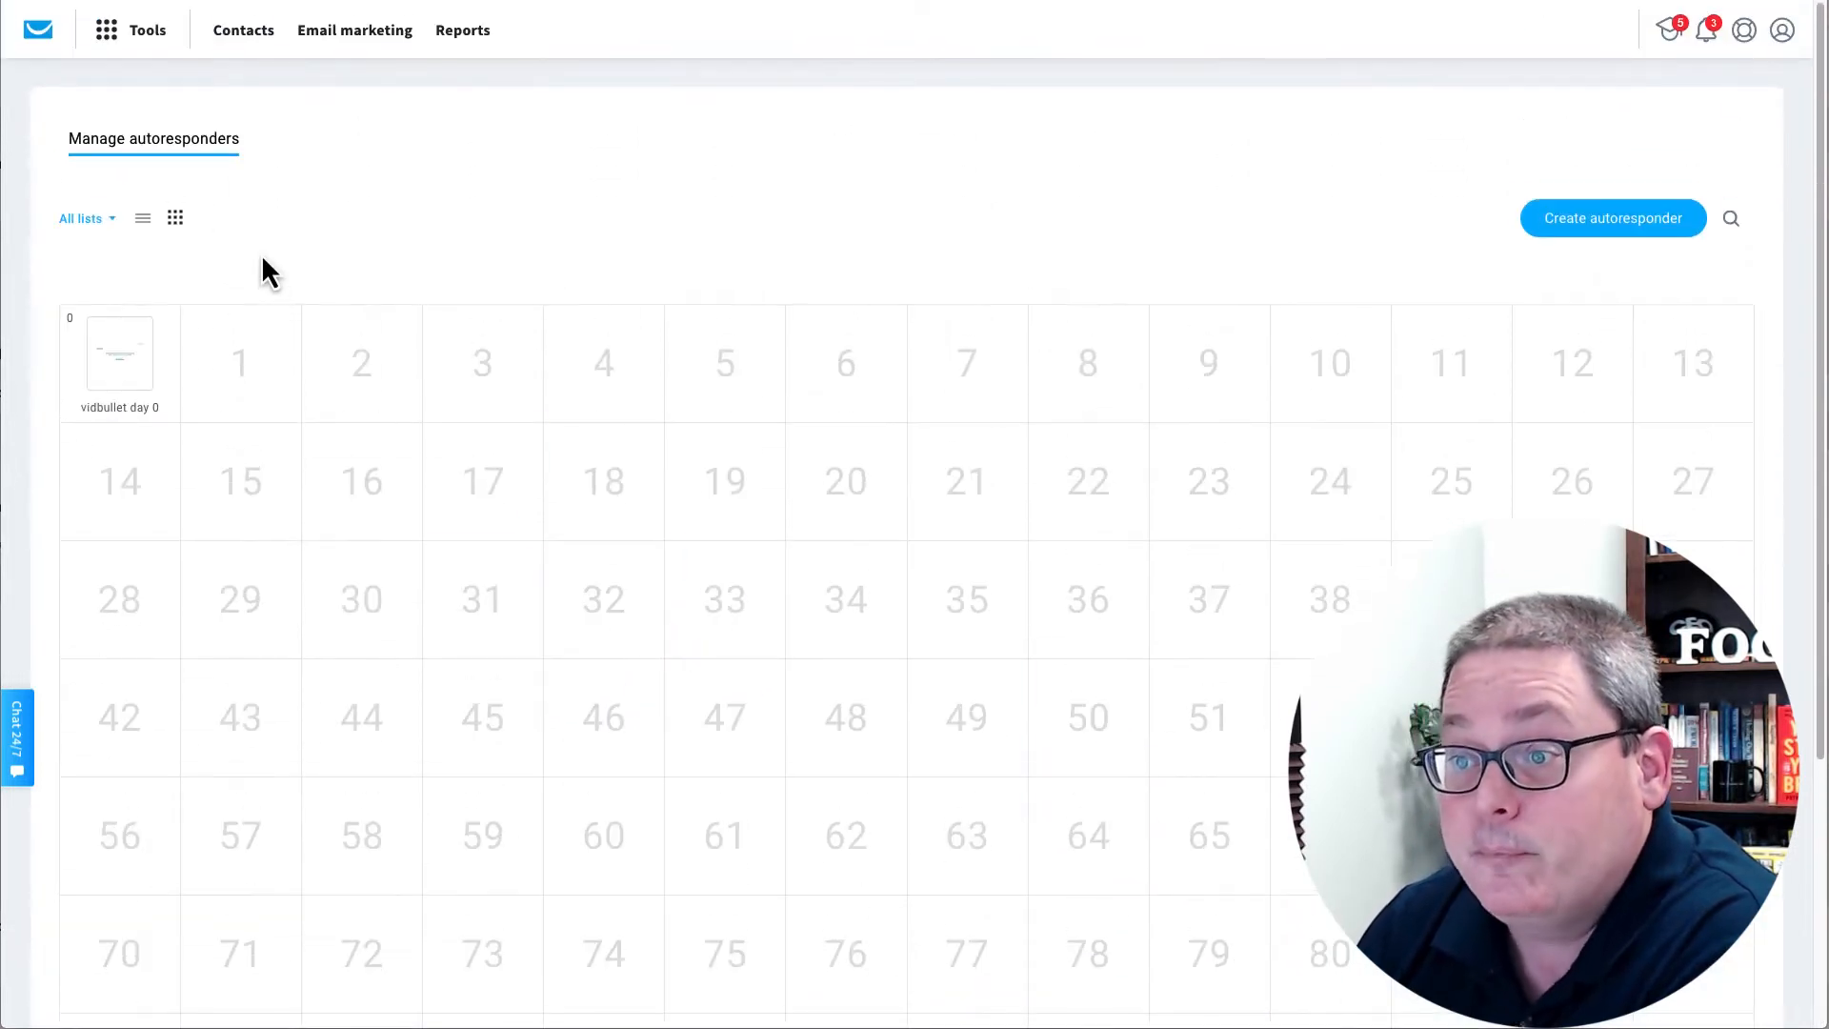
# - Create a new autoresponder on day 1 of the calendar and name it "vidbullet day 1"
pyautogui.click(249, 370)
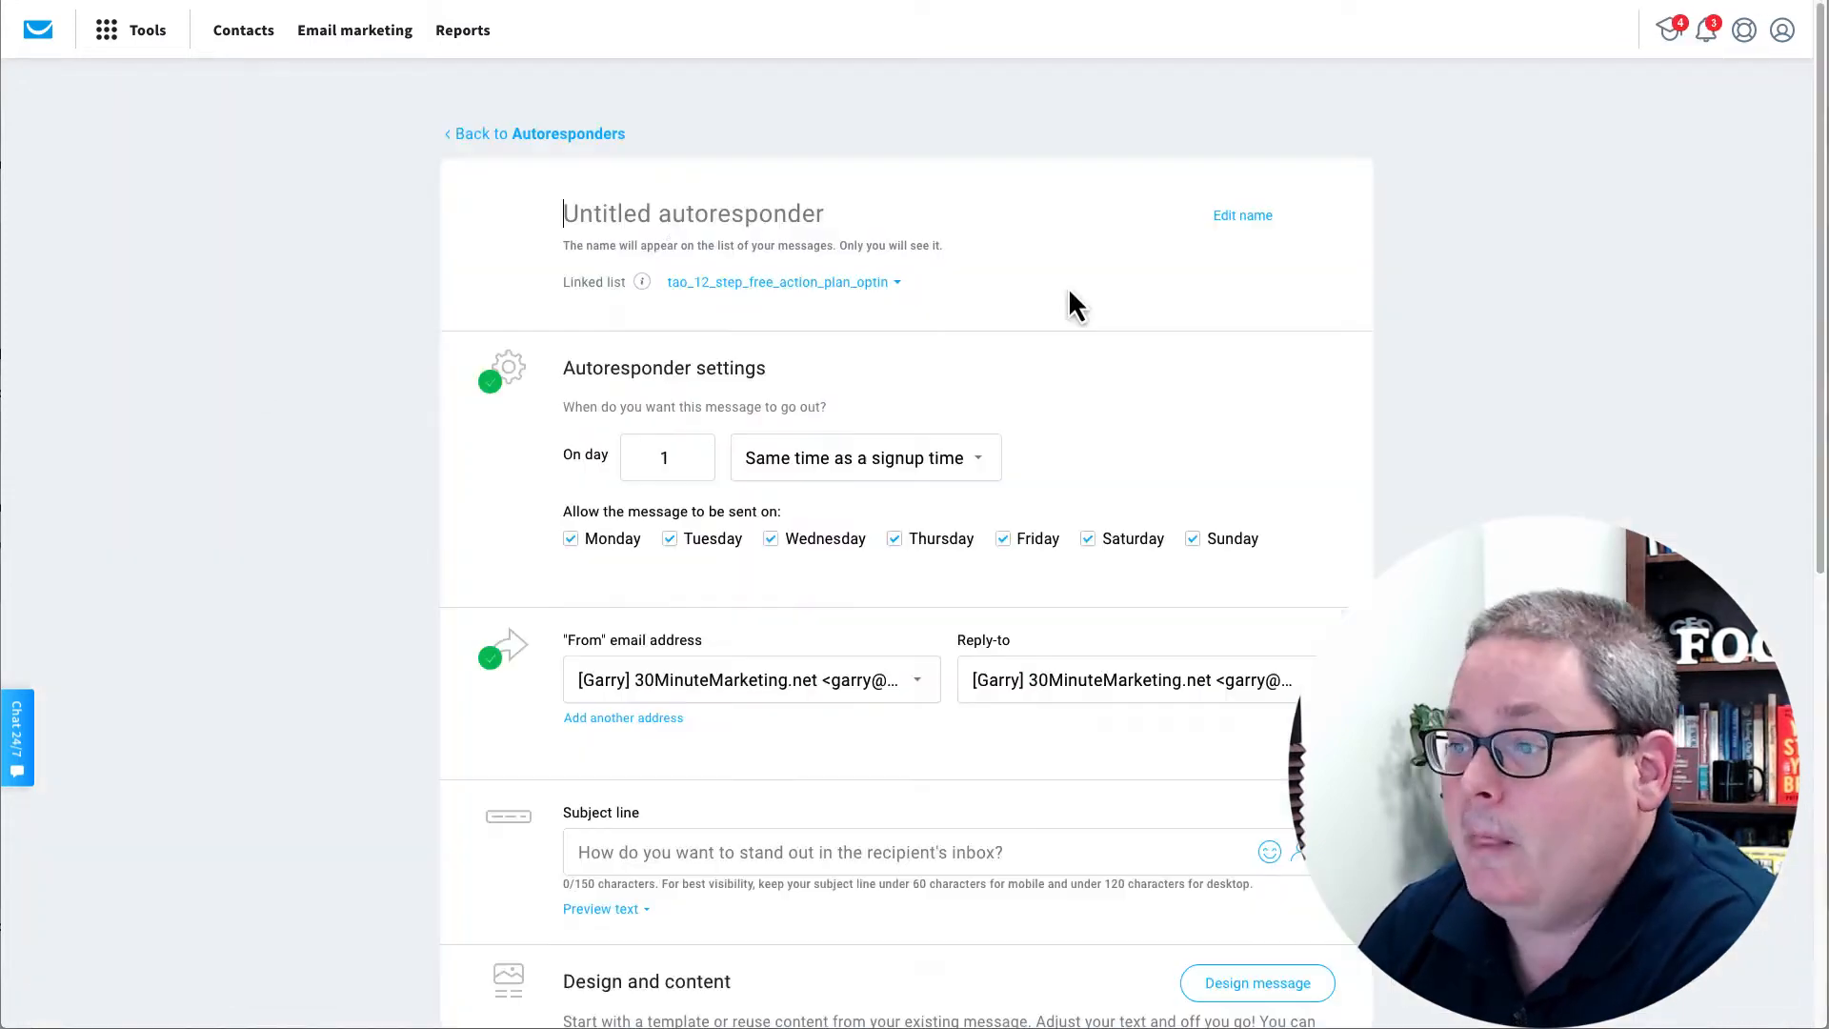
pyautogui.click(699, 221)
pyautogui.write('vidb')
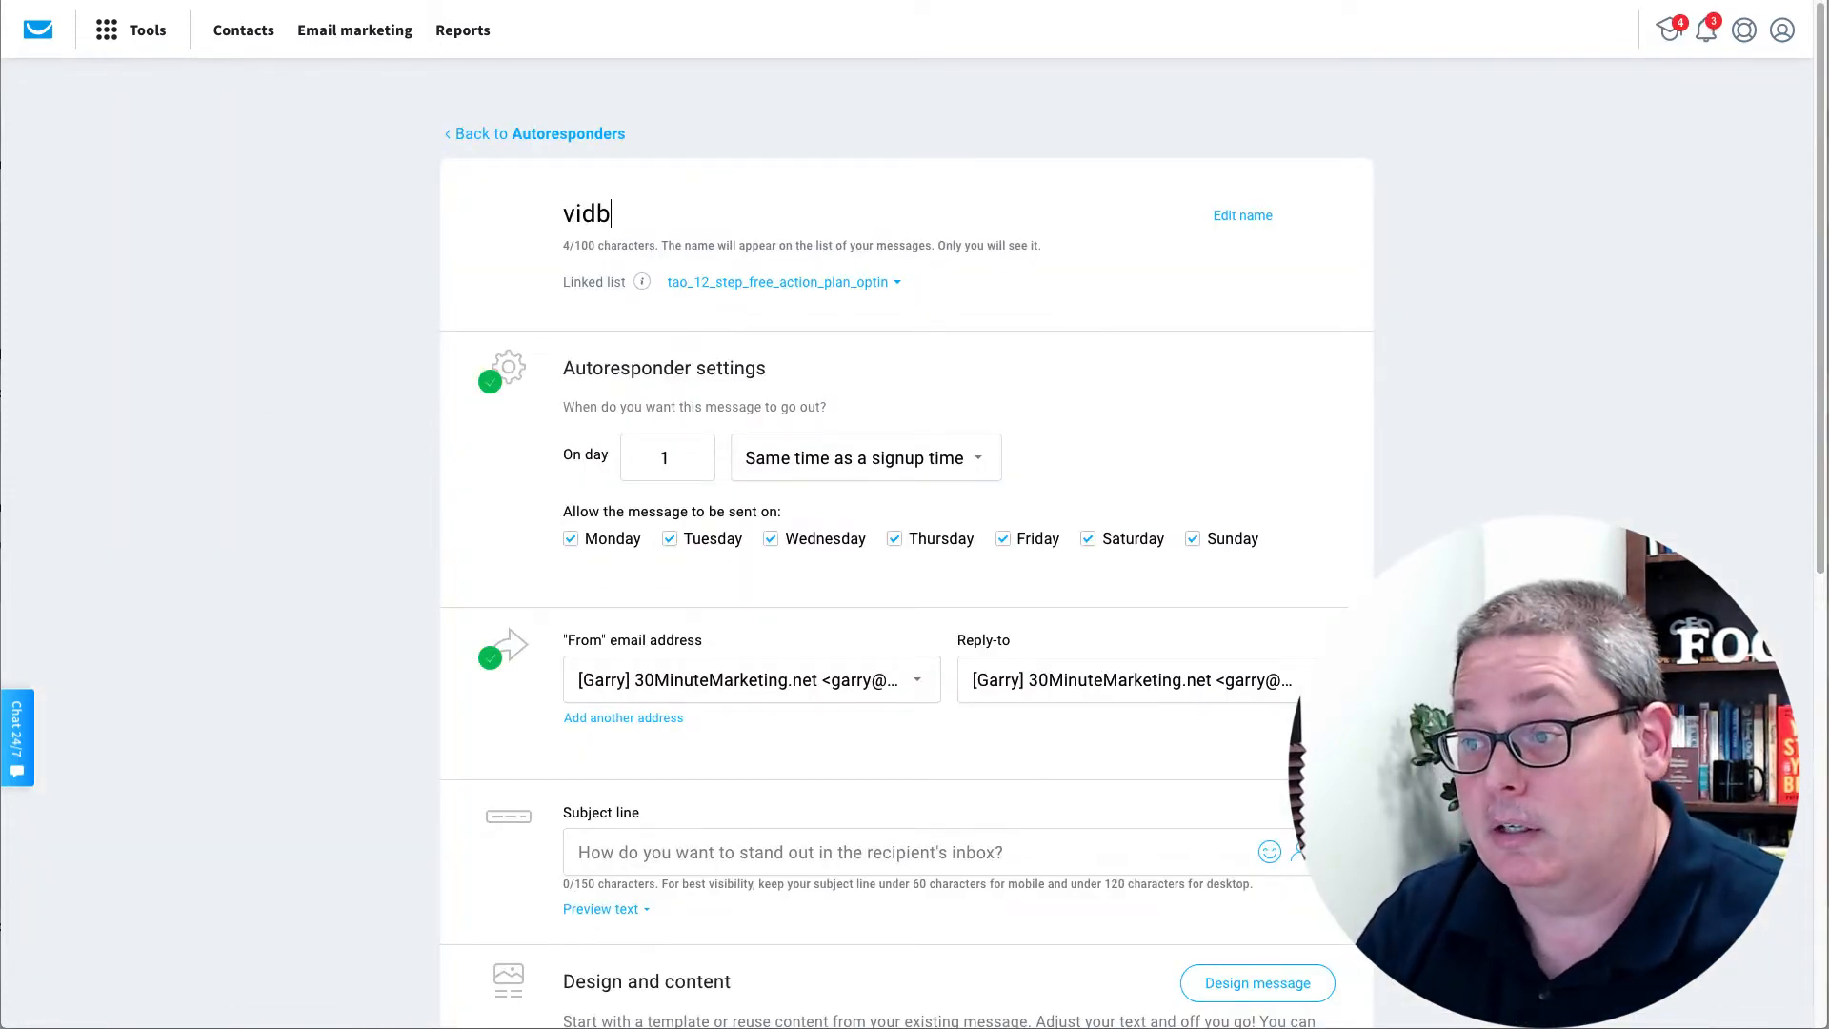
pyautogui.write('uylllet')
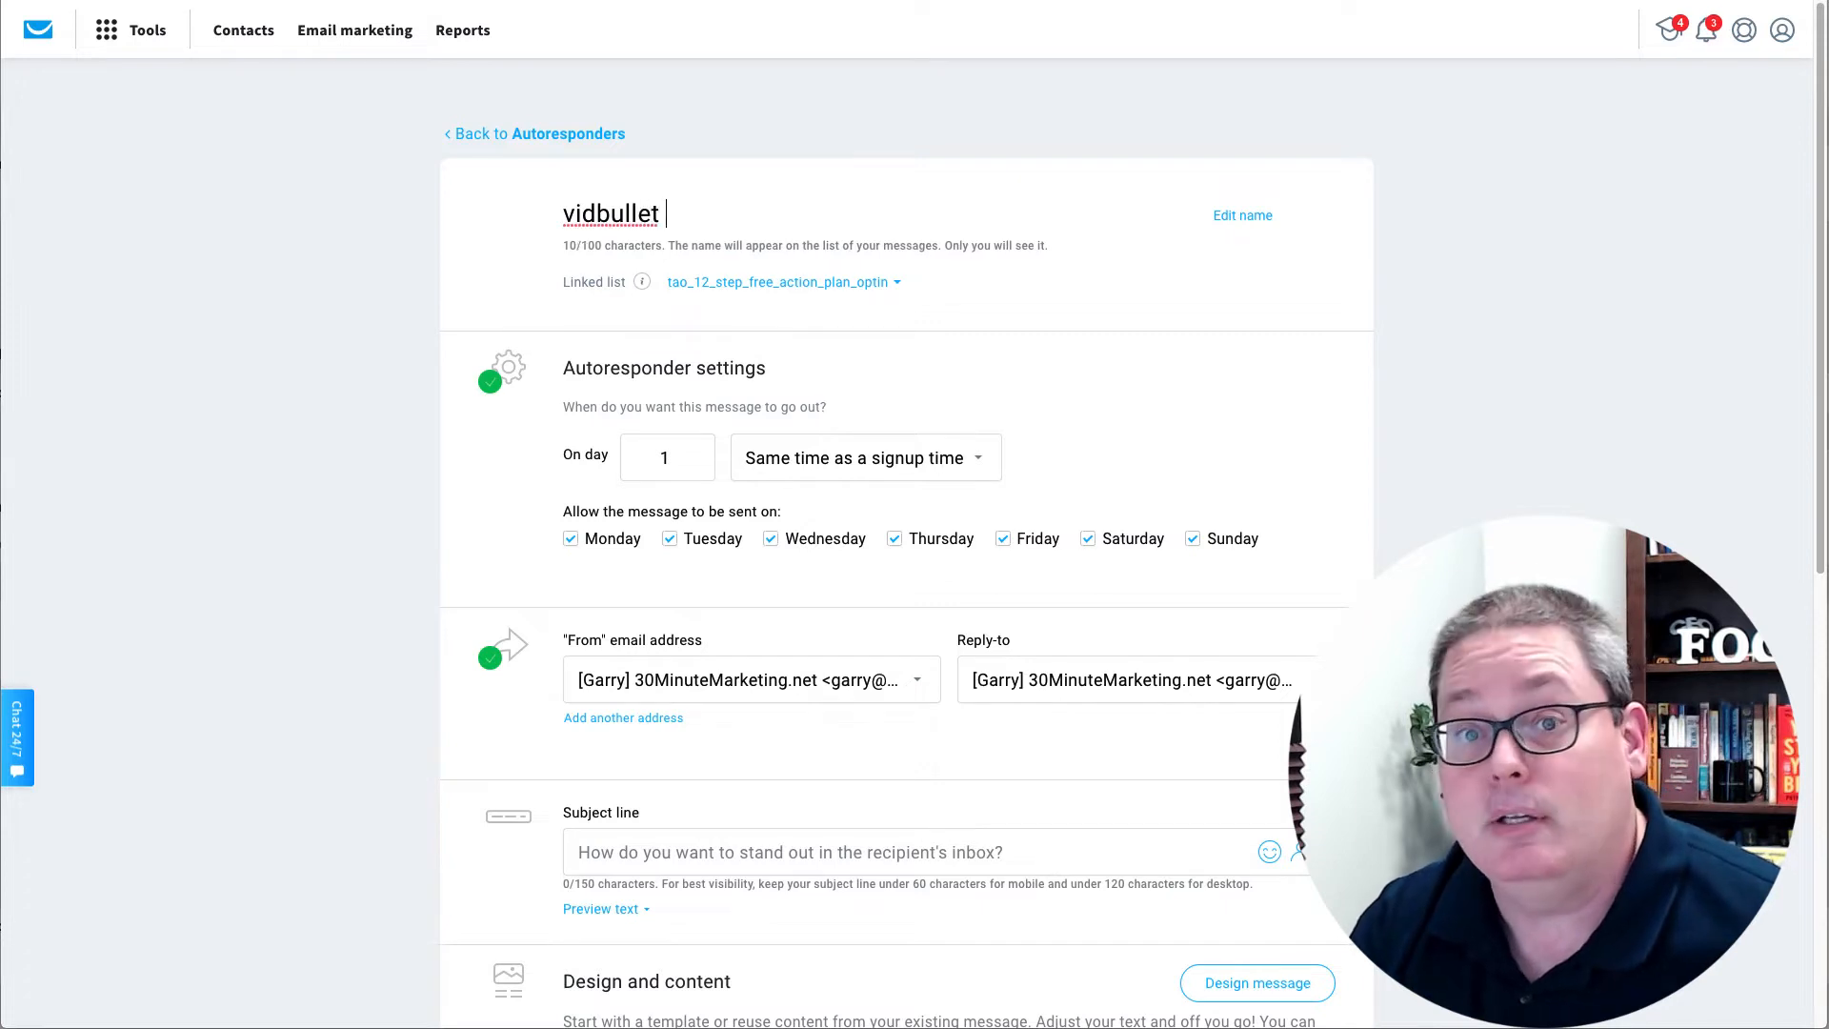
pyautogui.press('BackSpace')
pyautogui.press('BackSpace')
pyautogui.write('day 1')
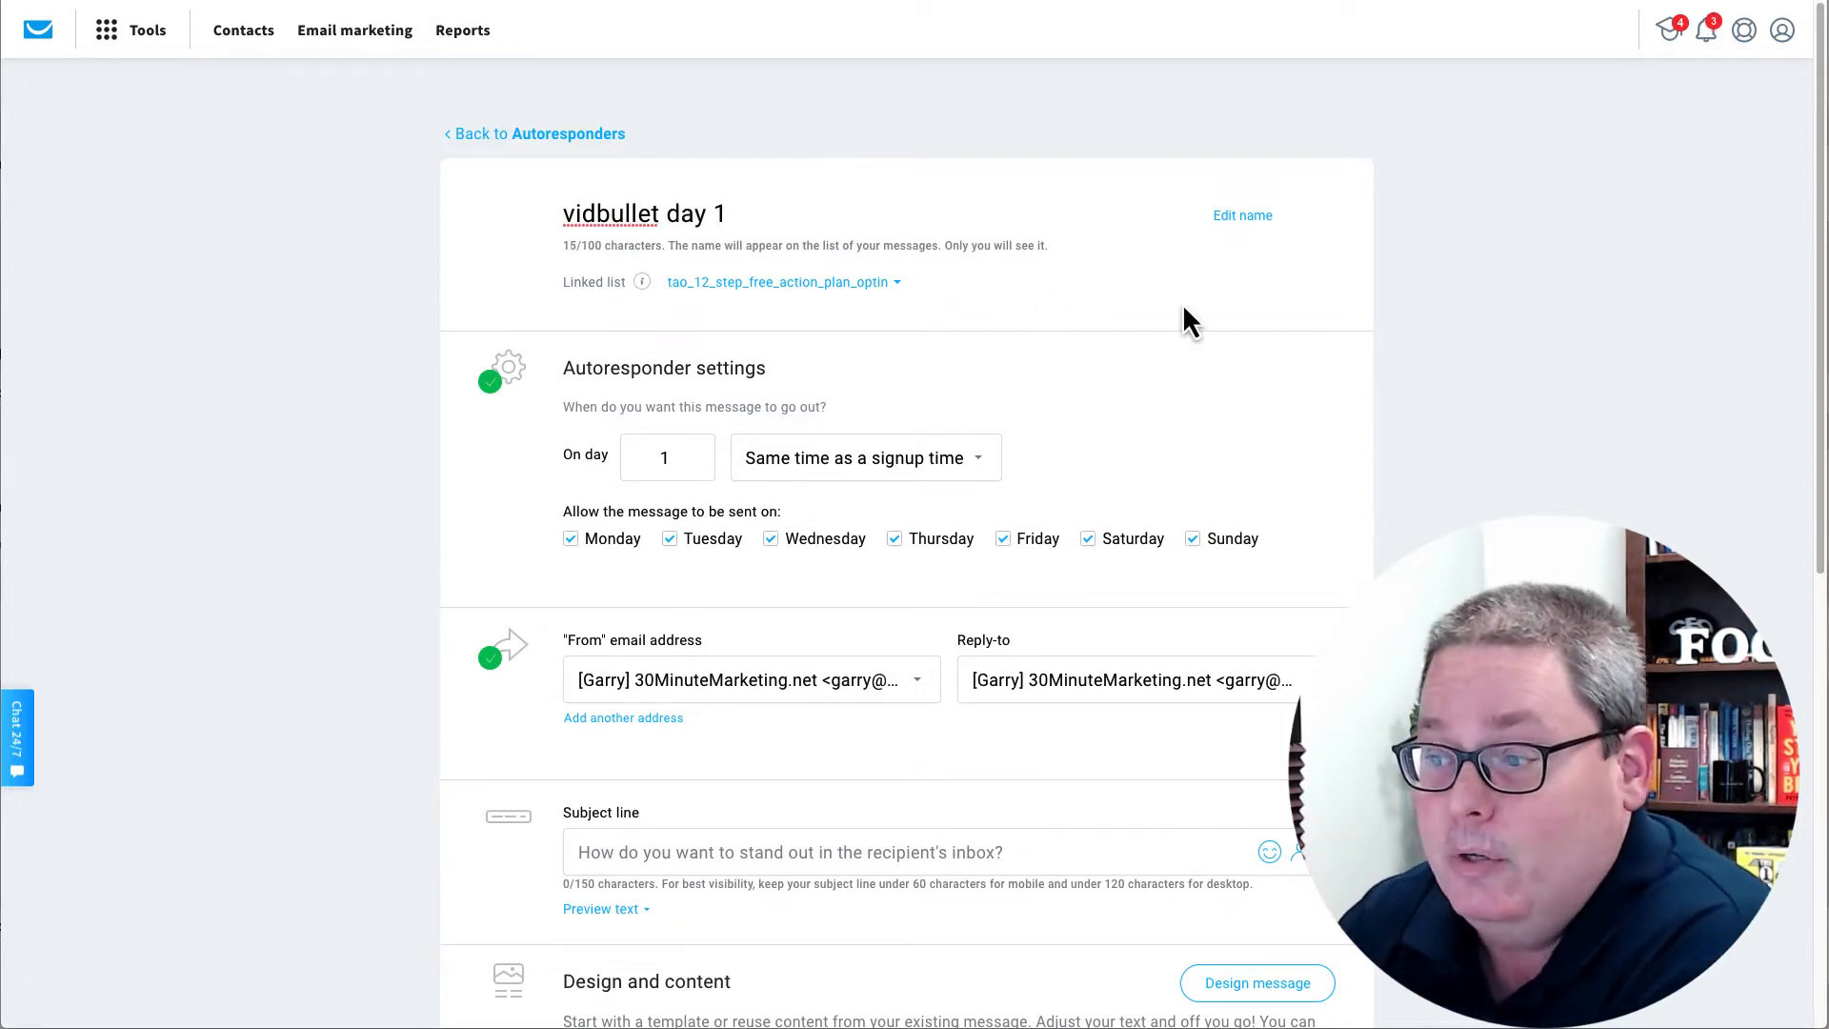
# - Link the autoresponder to the Clickbank_VidBullet_Followup list by searching the lists for "vid"
pyautogui.click(829, 286)
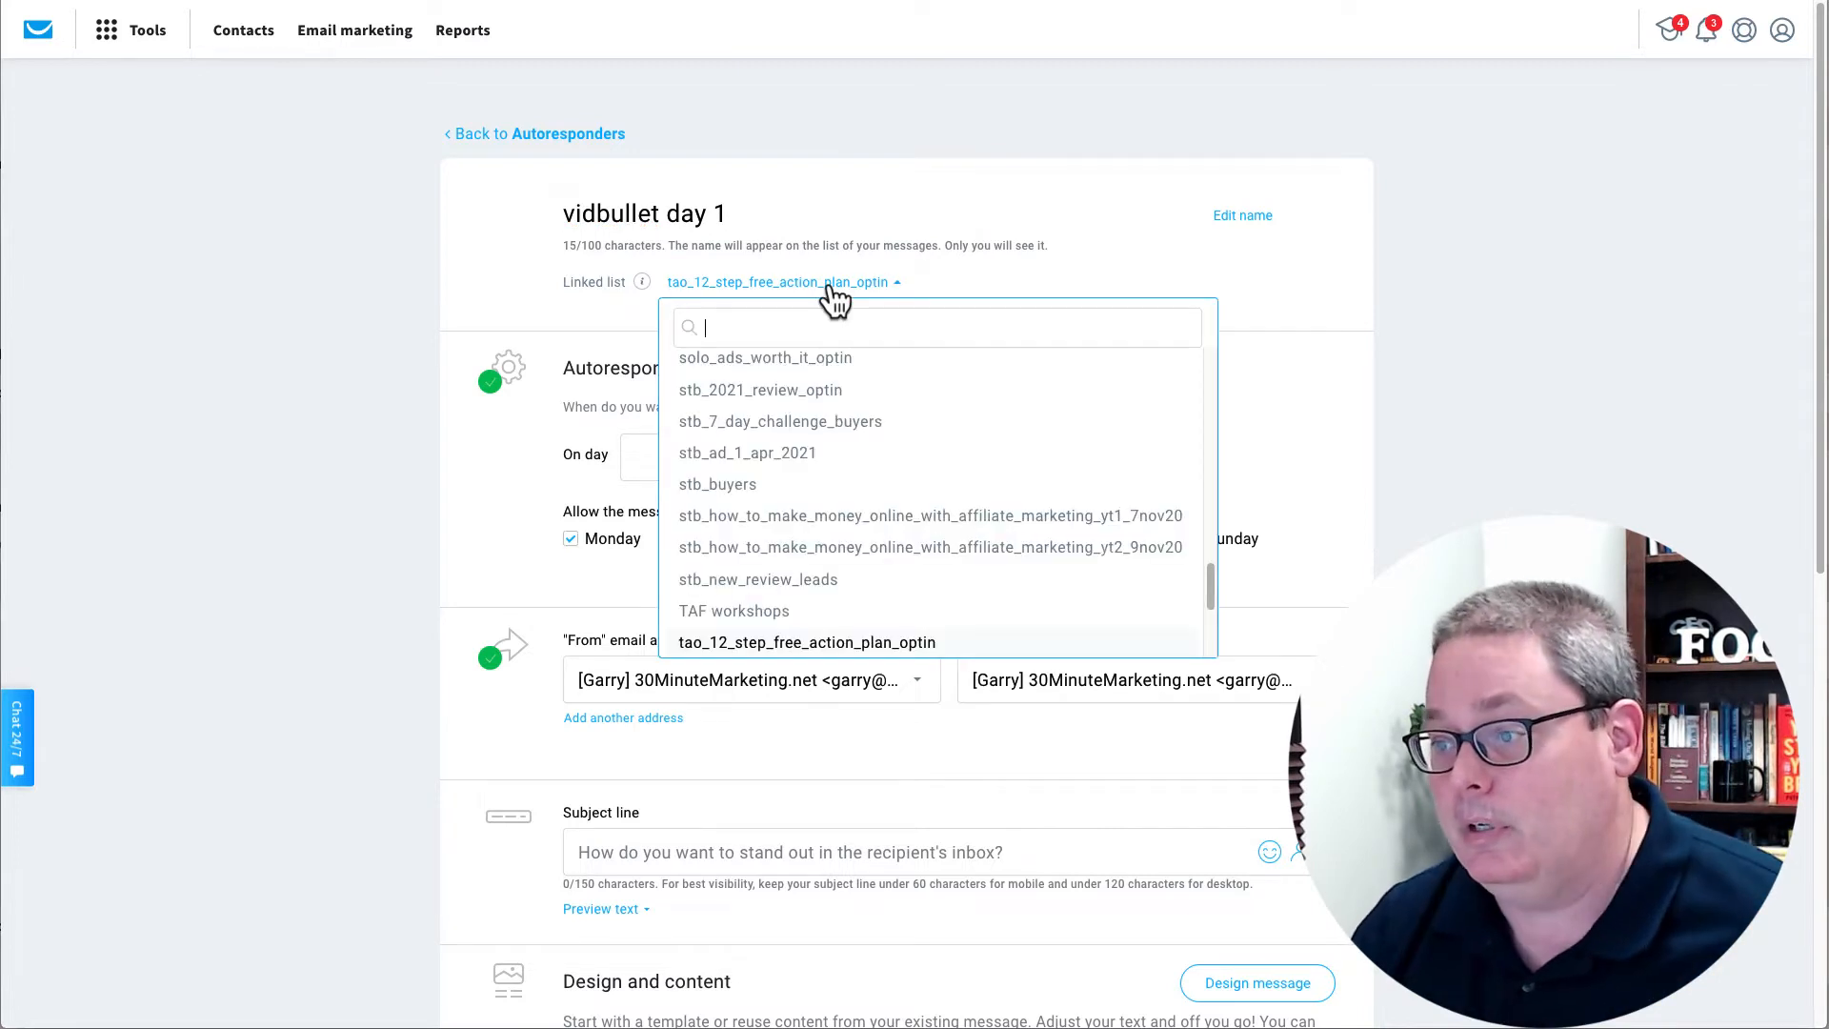
pyautogui.write('vid')
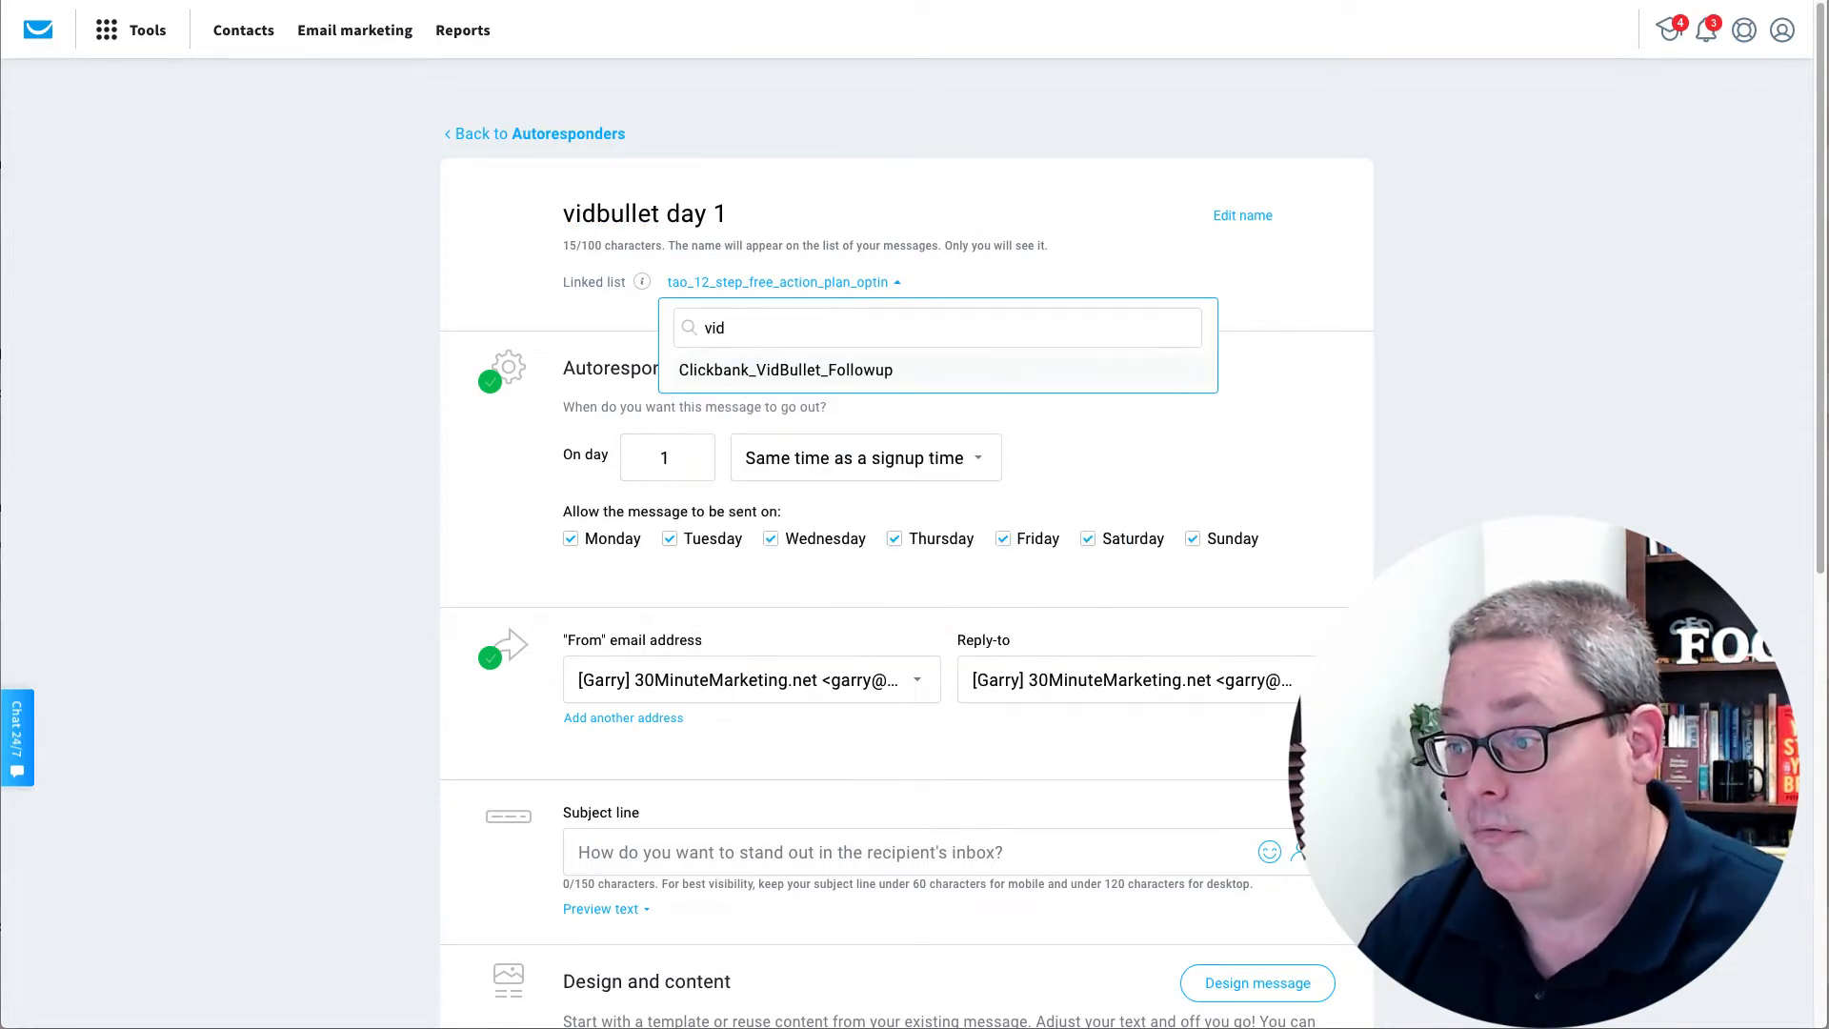
pyautogui.click(773, 371)
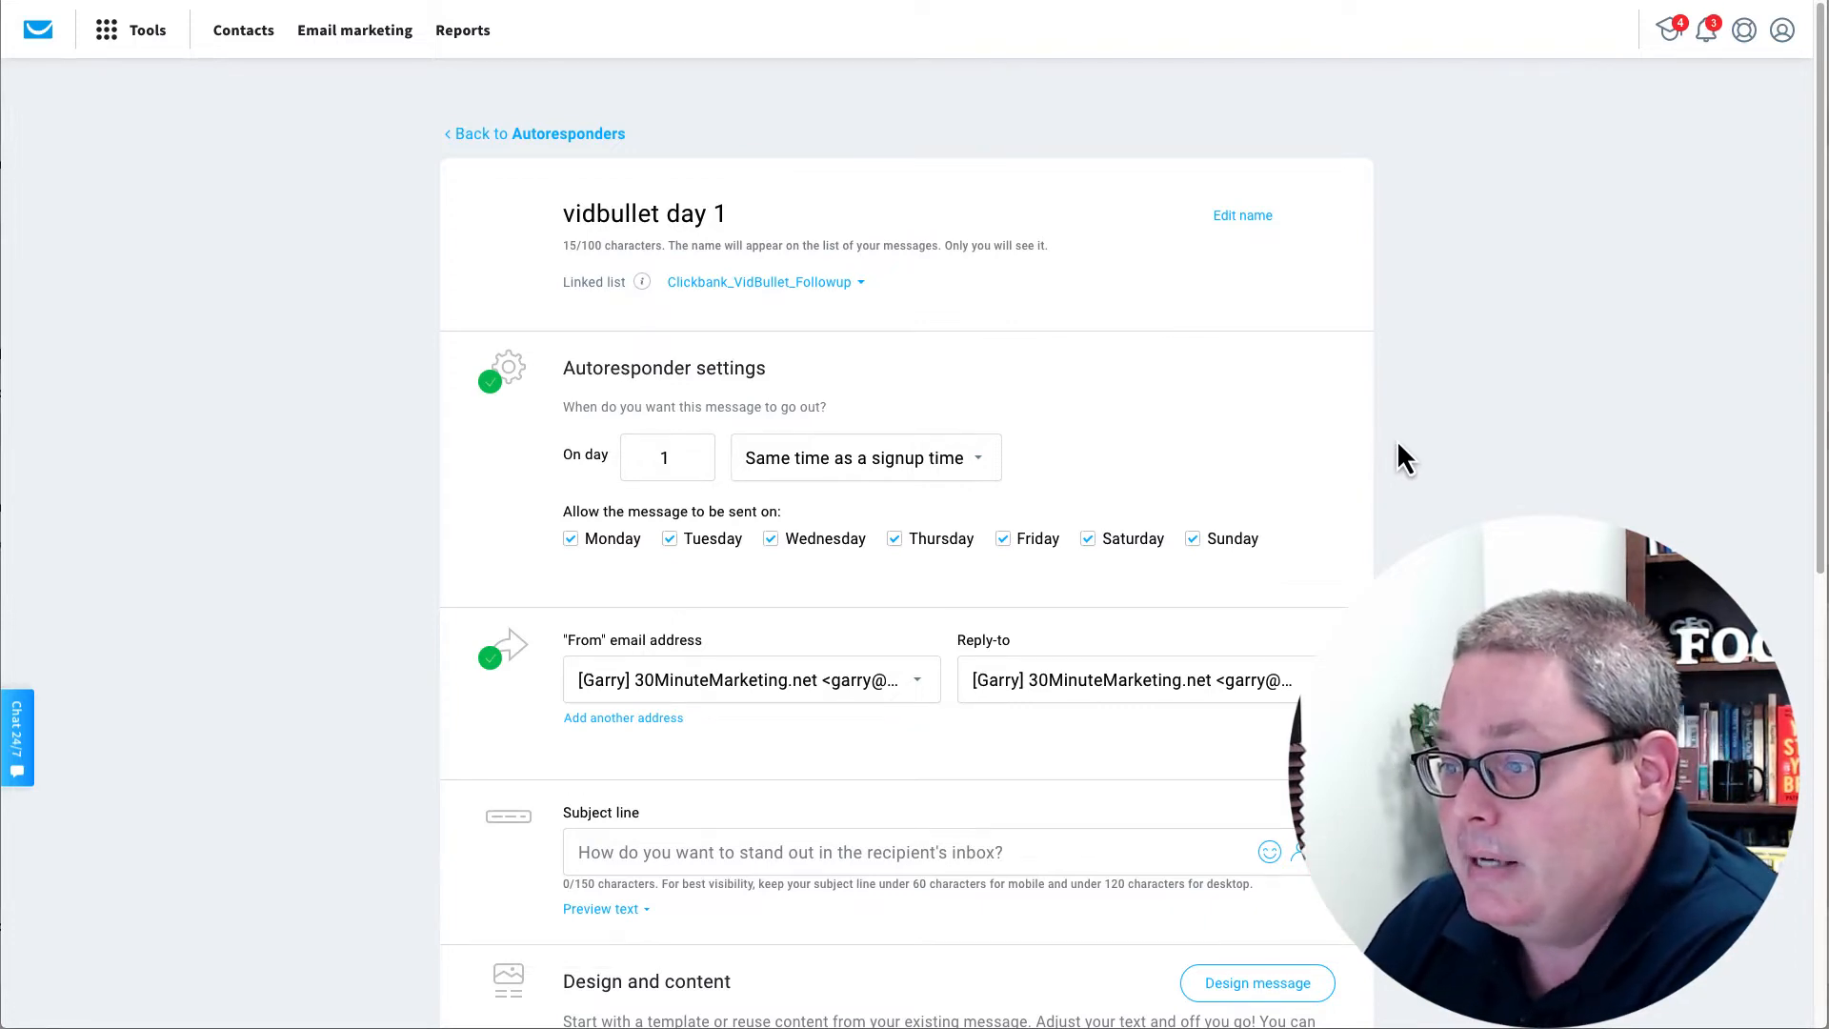
# - Try the "With a delay of" and "Exactly at" send-time options, and return the setting to "Same time as a signup time"
pyautogui.scroll(-3, 1397, 443)
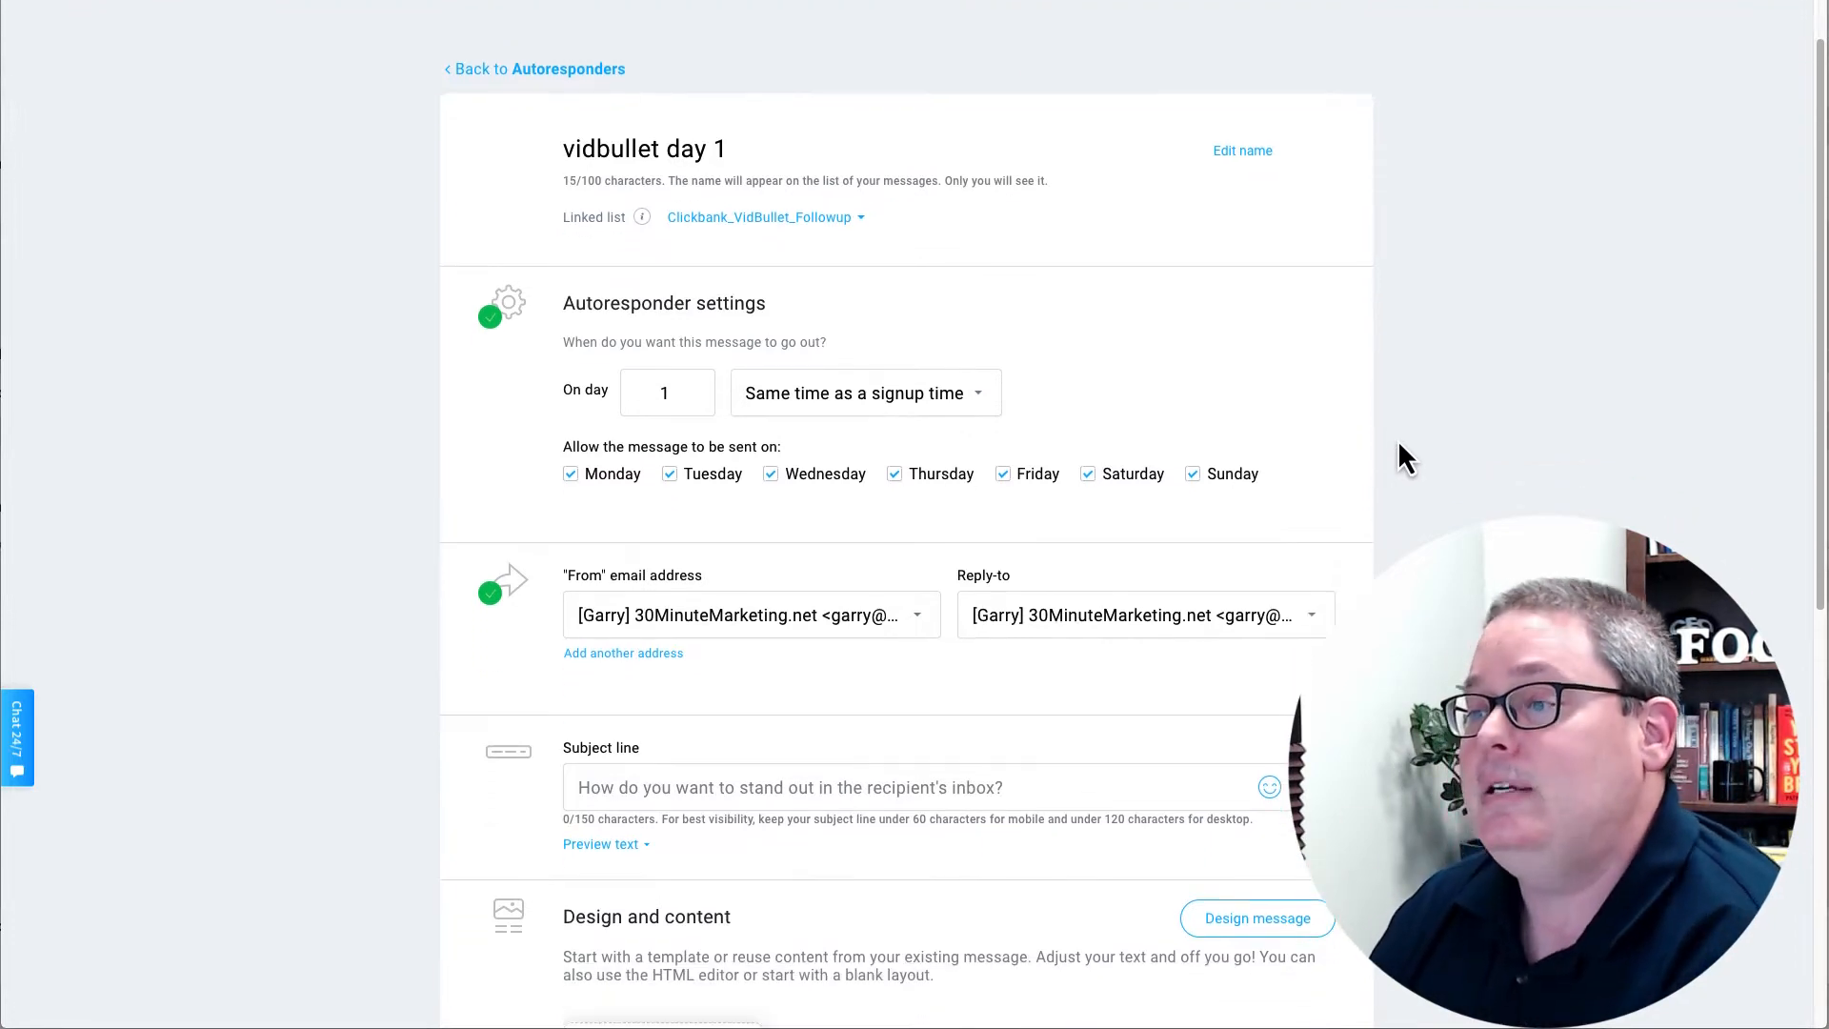
pyautogui.scroll(-1, 1398, 442)
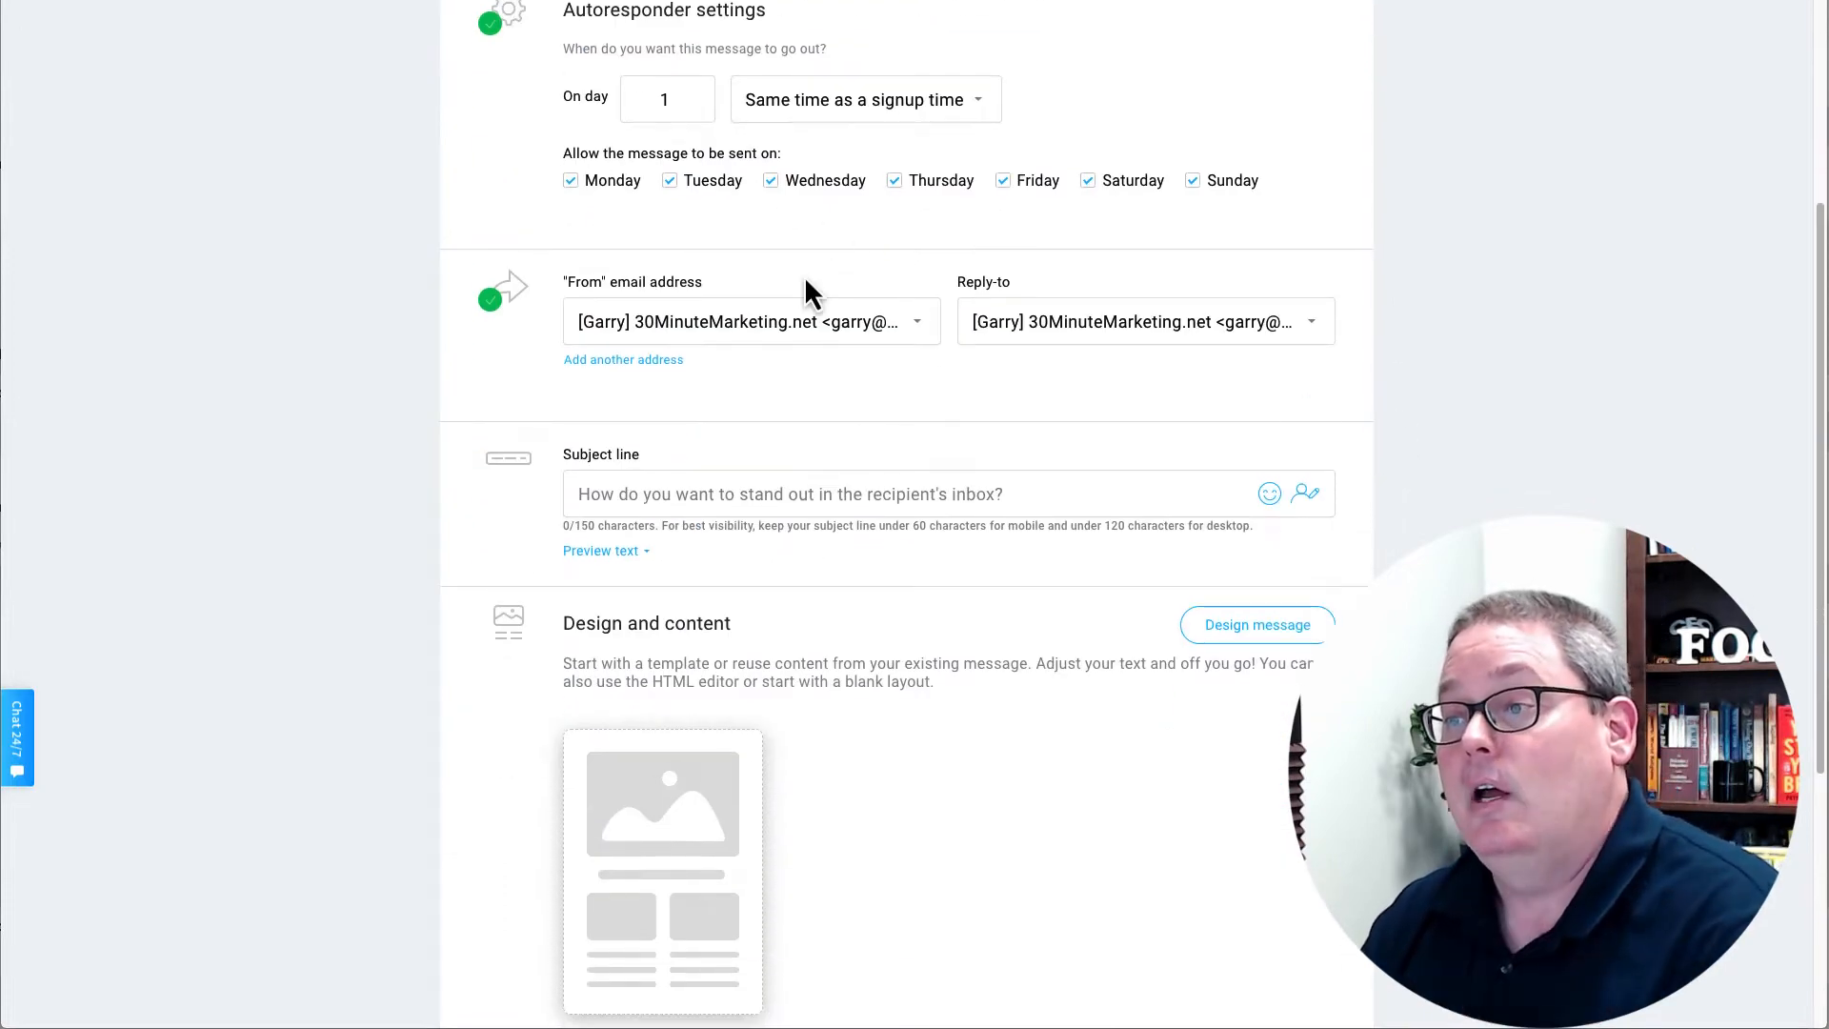
pyautogui.scroll(2, 803, 290)
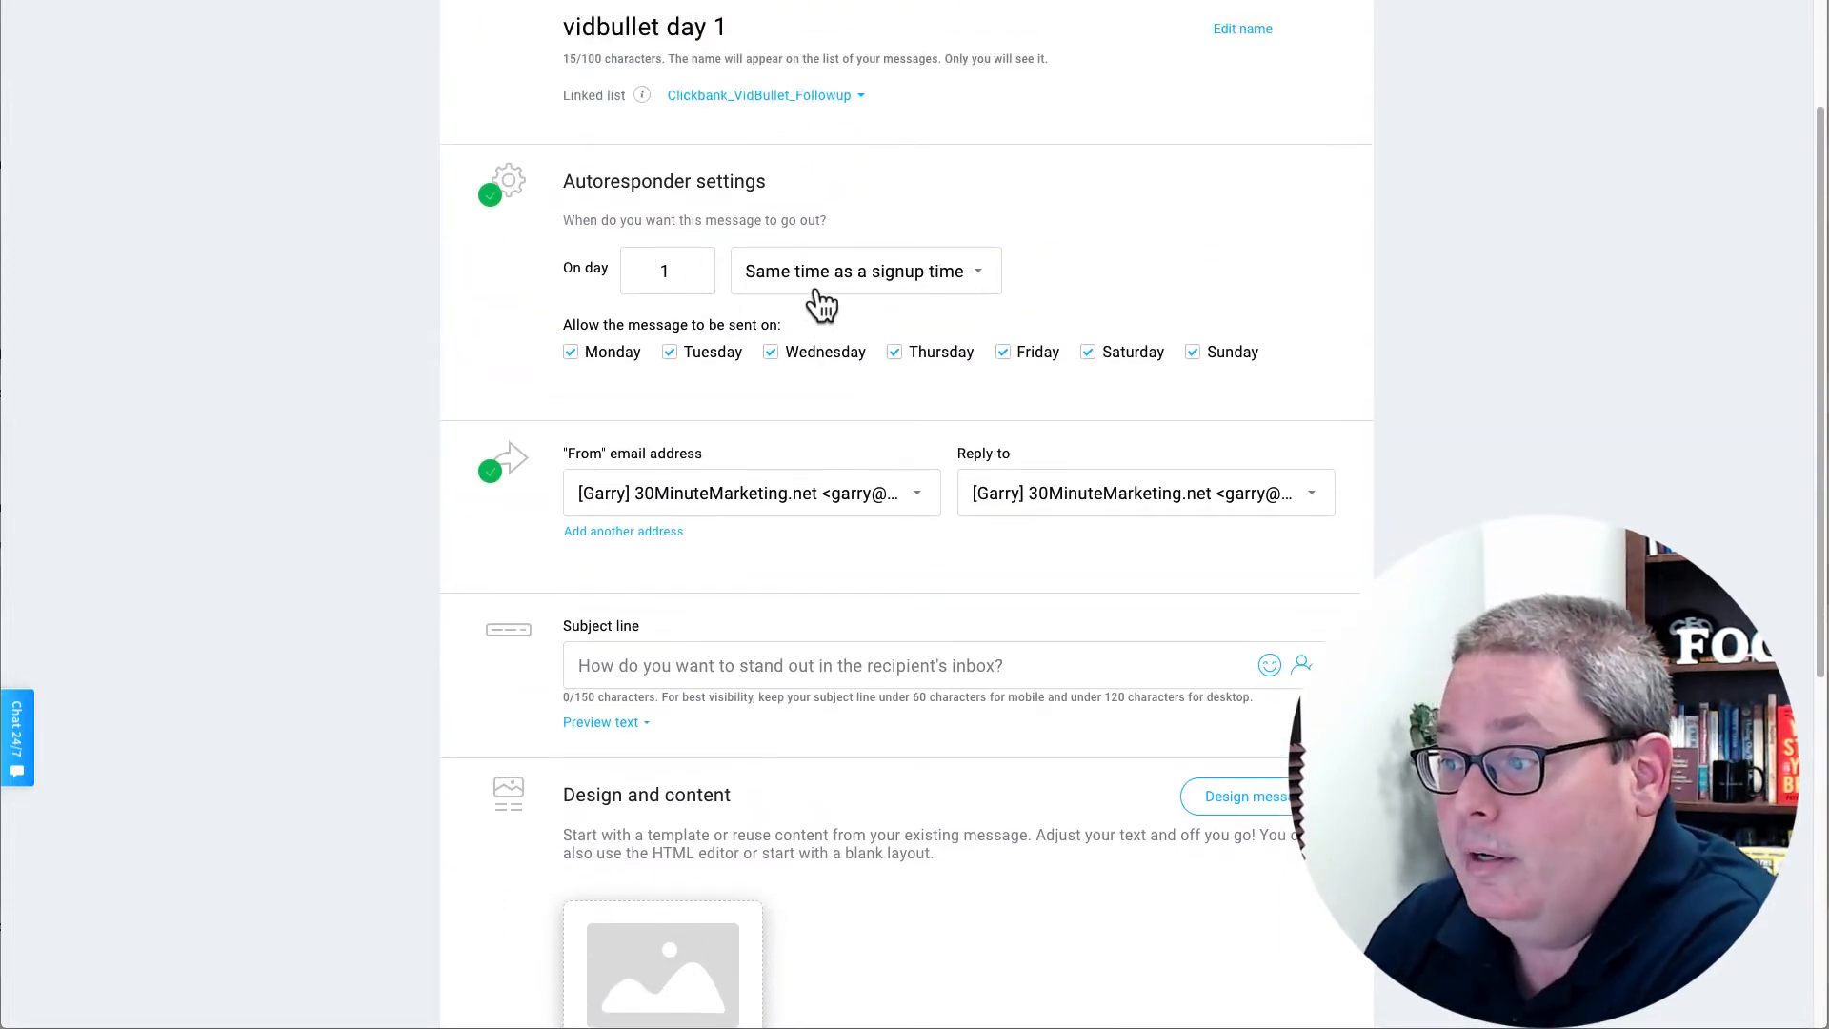
pyautogui.click(974, 284)
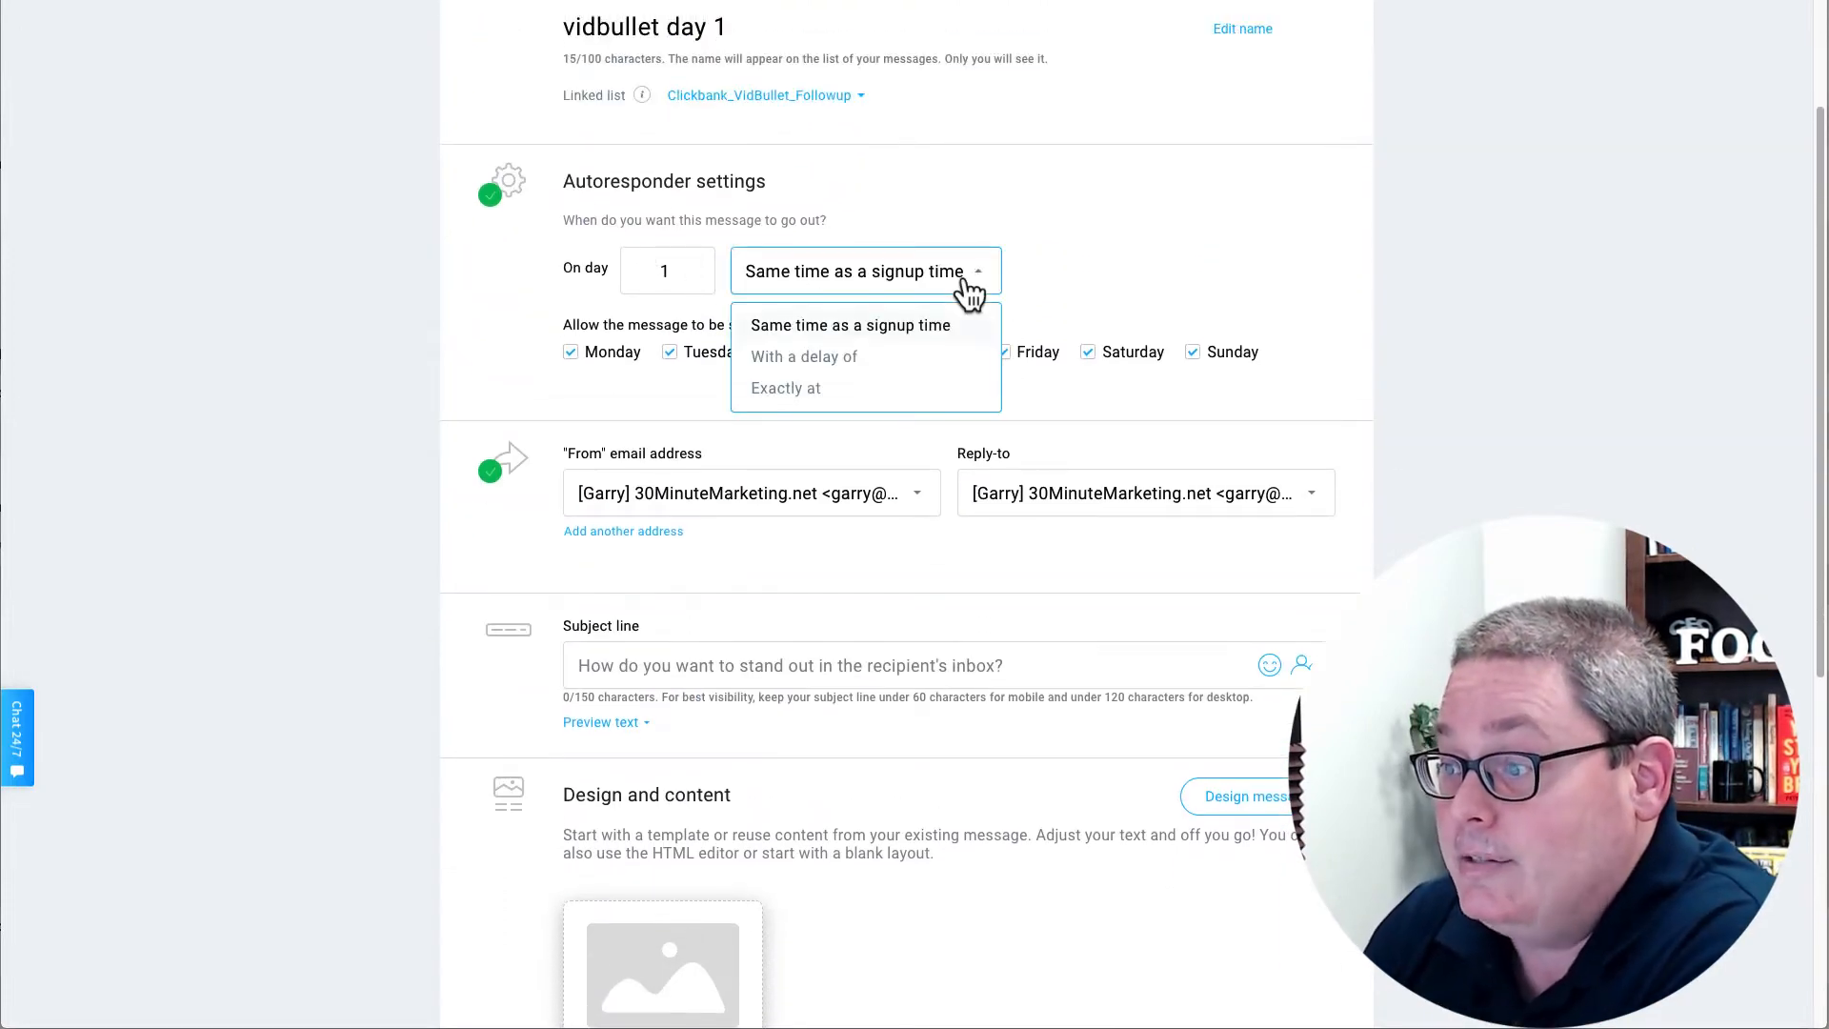
pyautogui.click(847, 360)
pyautogui.click(848, 281)
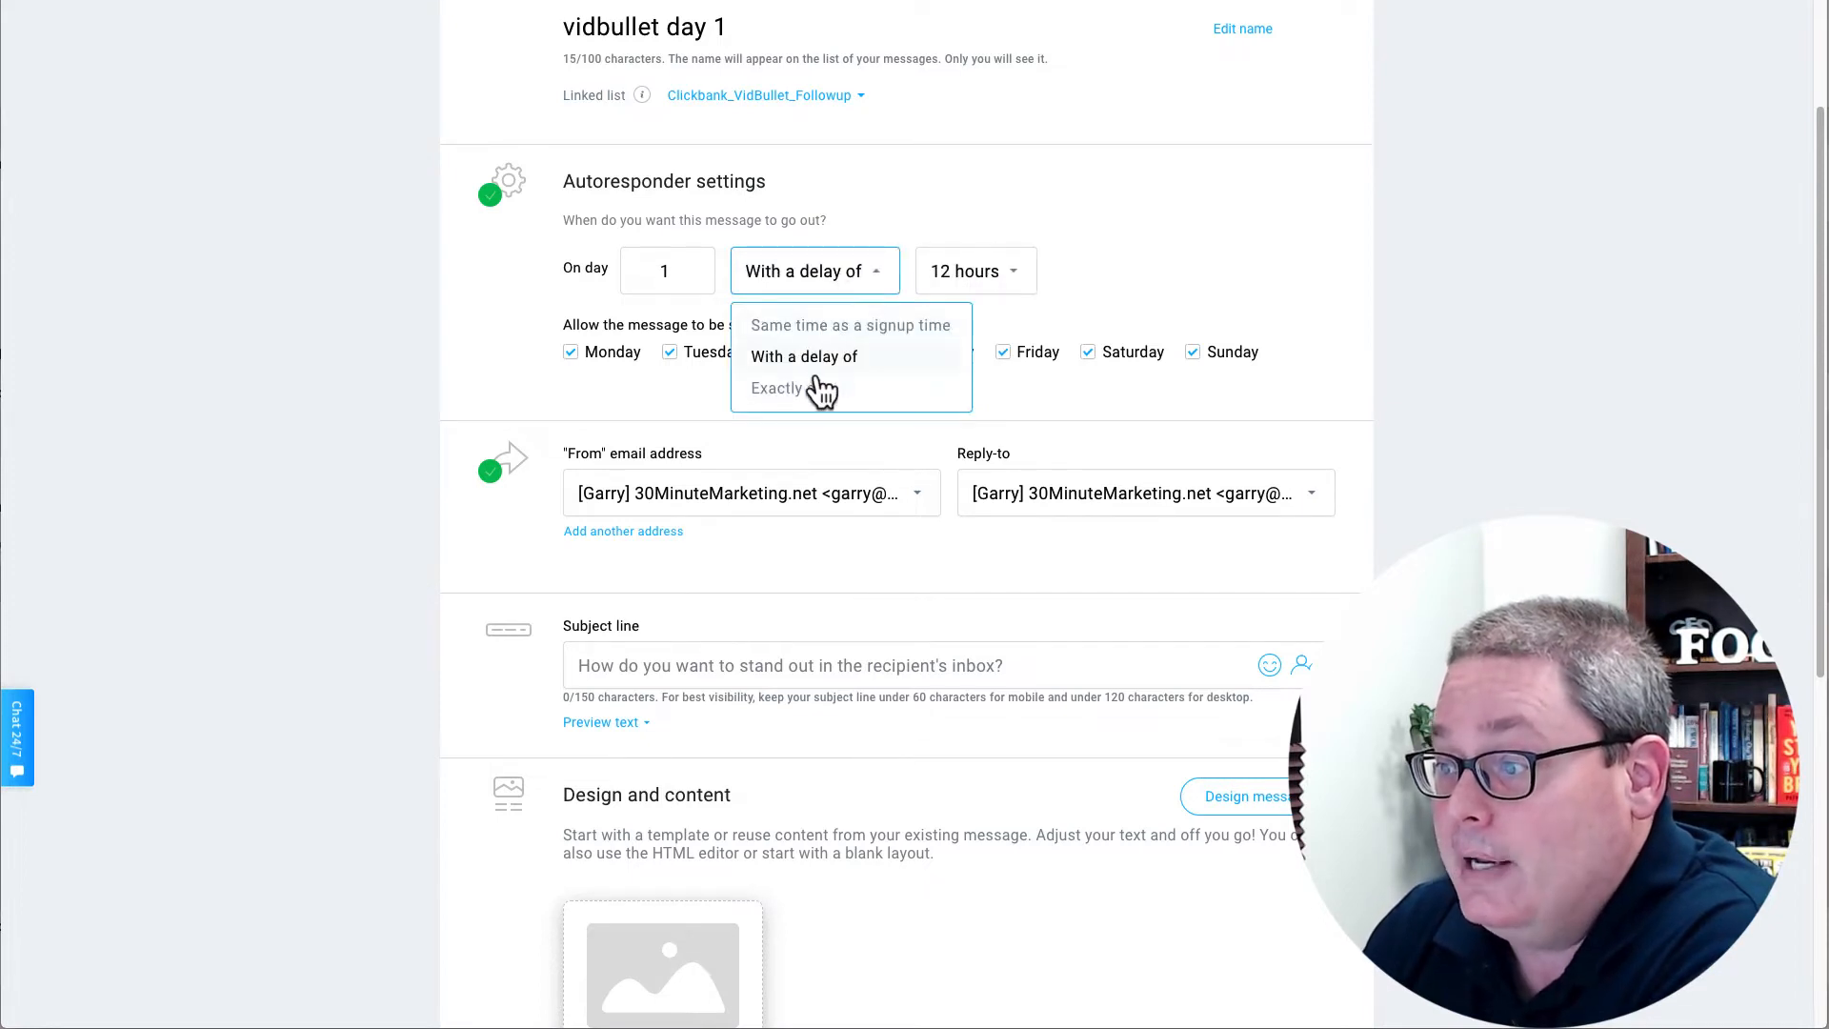
pyautogui.click(821, 389)
pyautogui.click(847, 284)
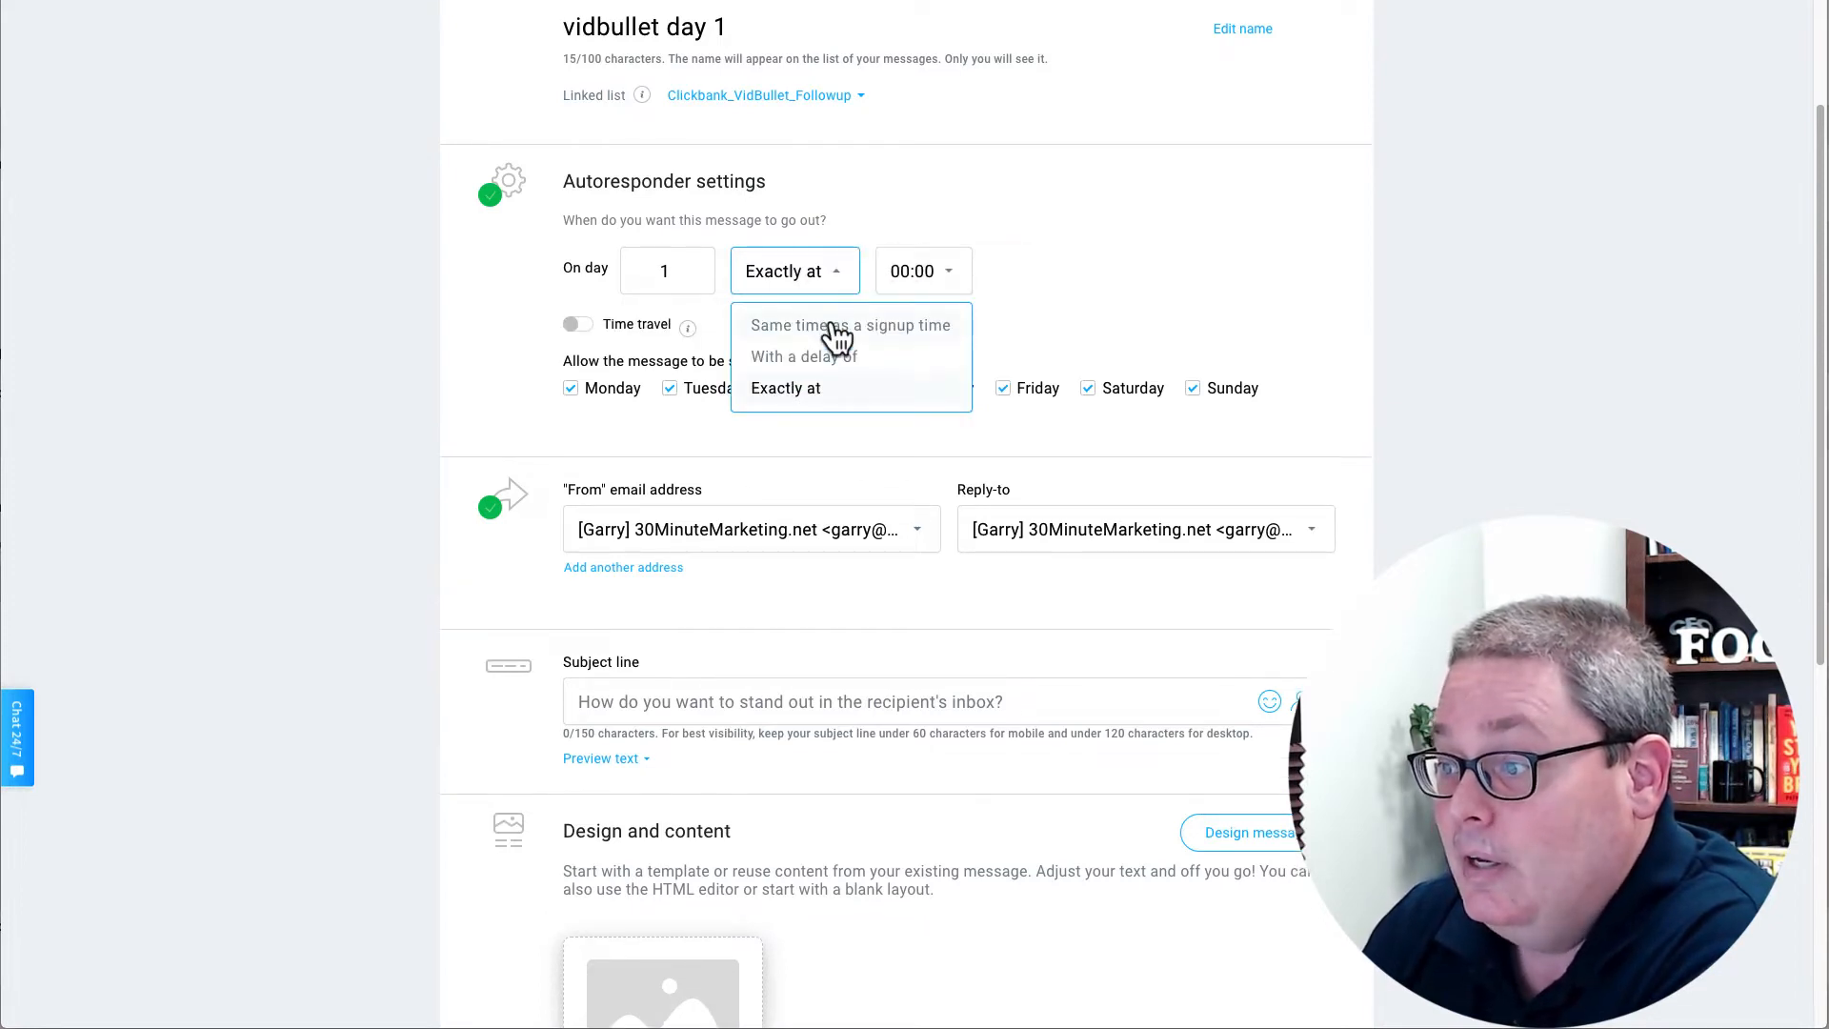
pyautogui.click(835, 328)
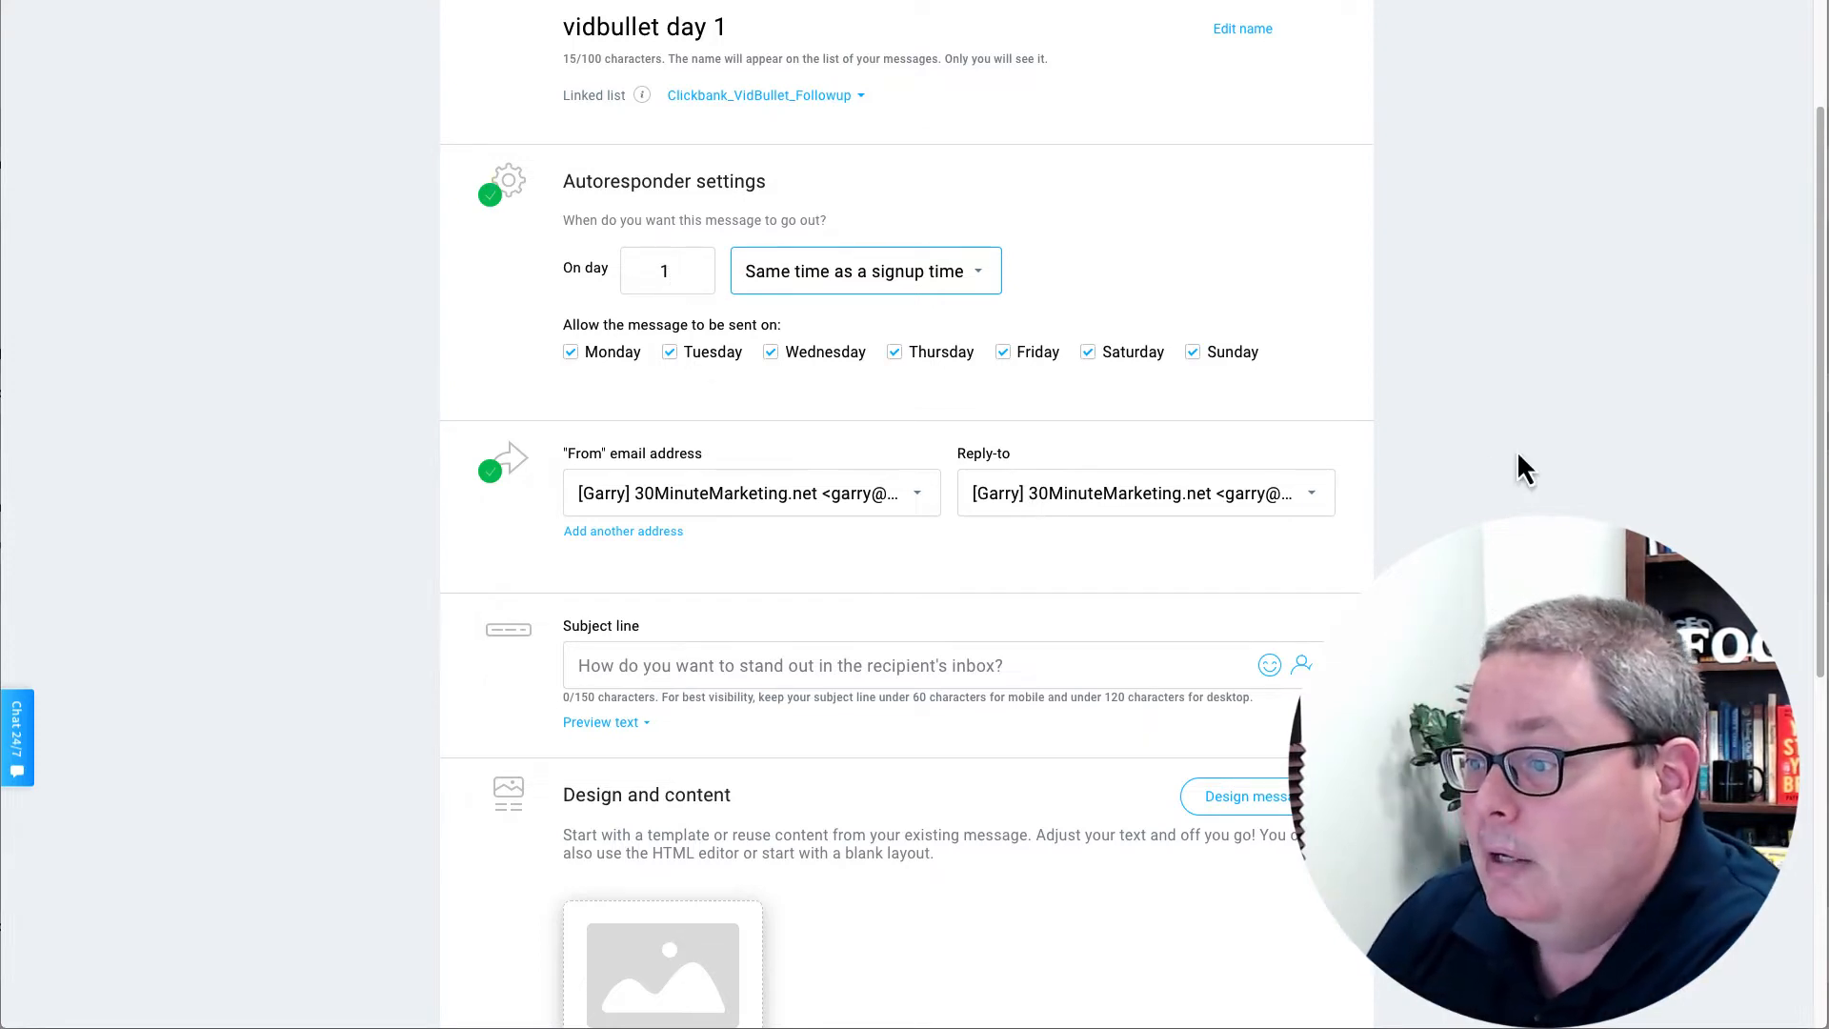
# - Copy the Launch Day #1 swipe's subject, "VidBullet is LIVE! :: Fully Automated Video Creation...", into the autoresponder's subject line
pyautogui.scroll(-3, 1470, 473)
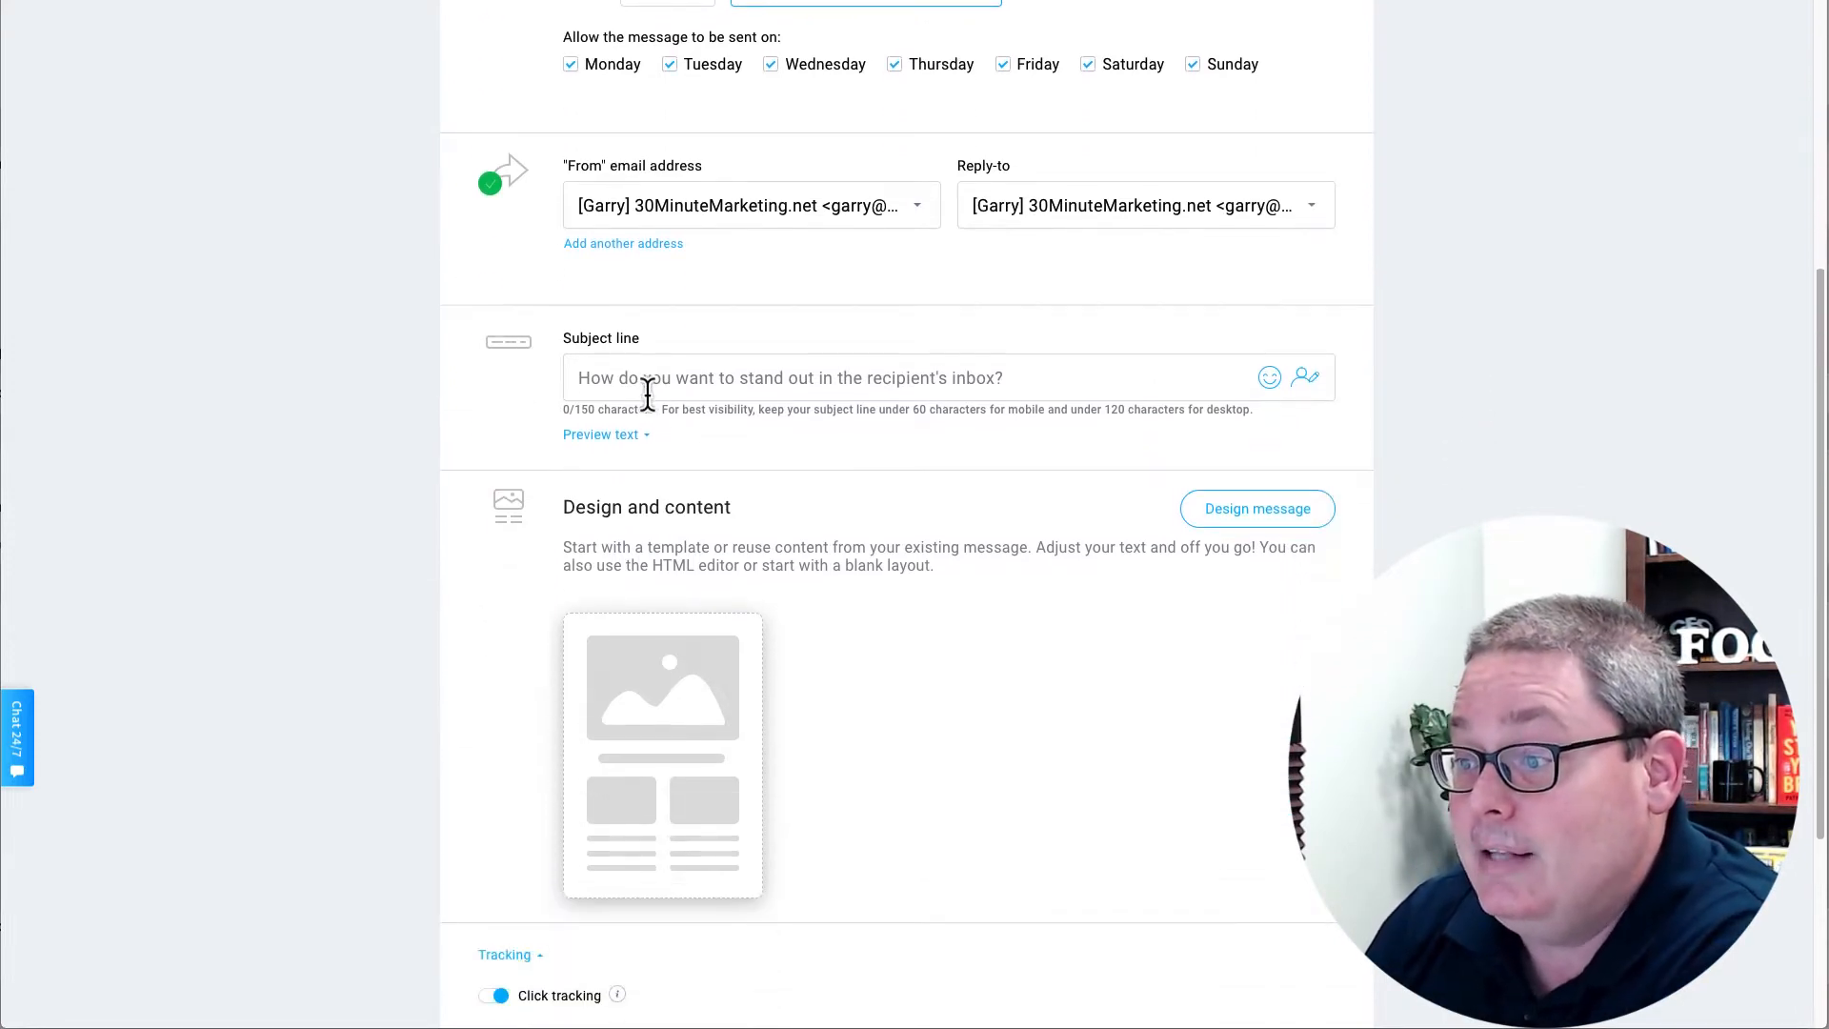
pyautogui.click(647, 390)
pyautogui.hotkey('ctrl', 'Tab')
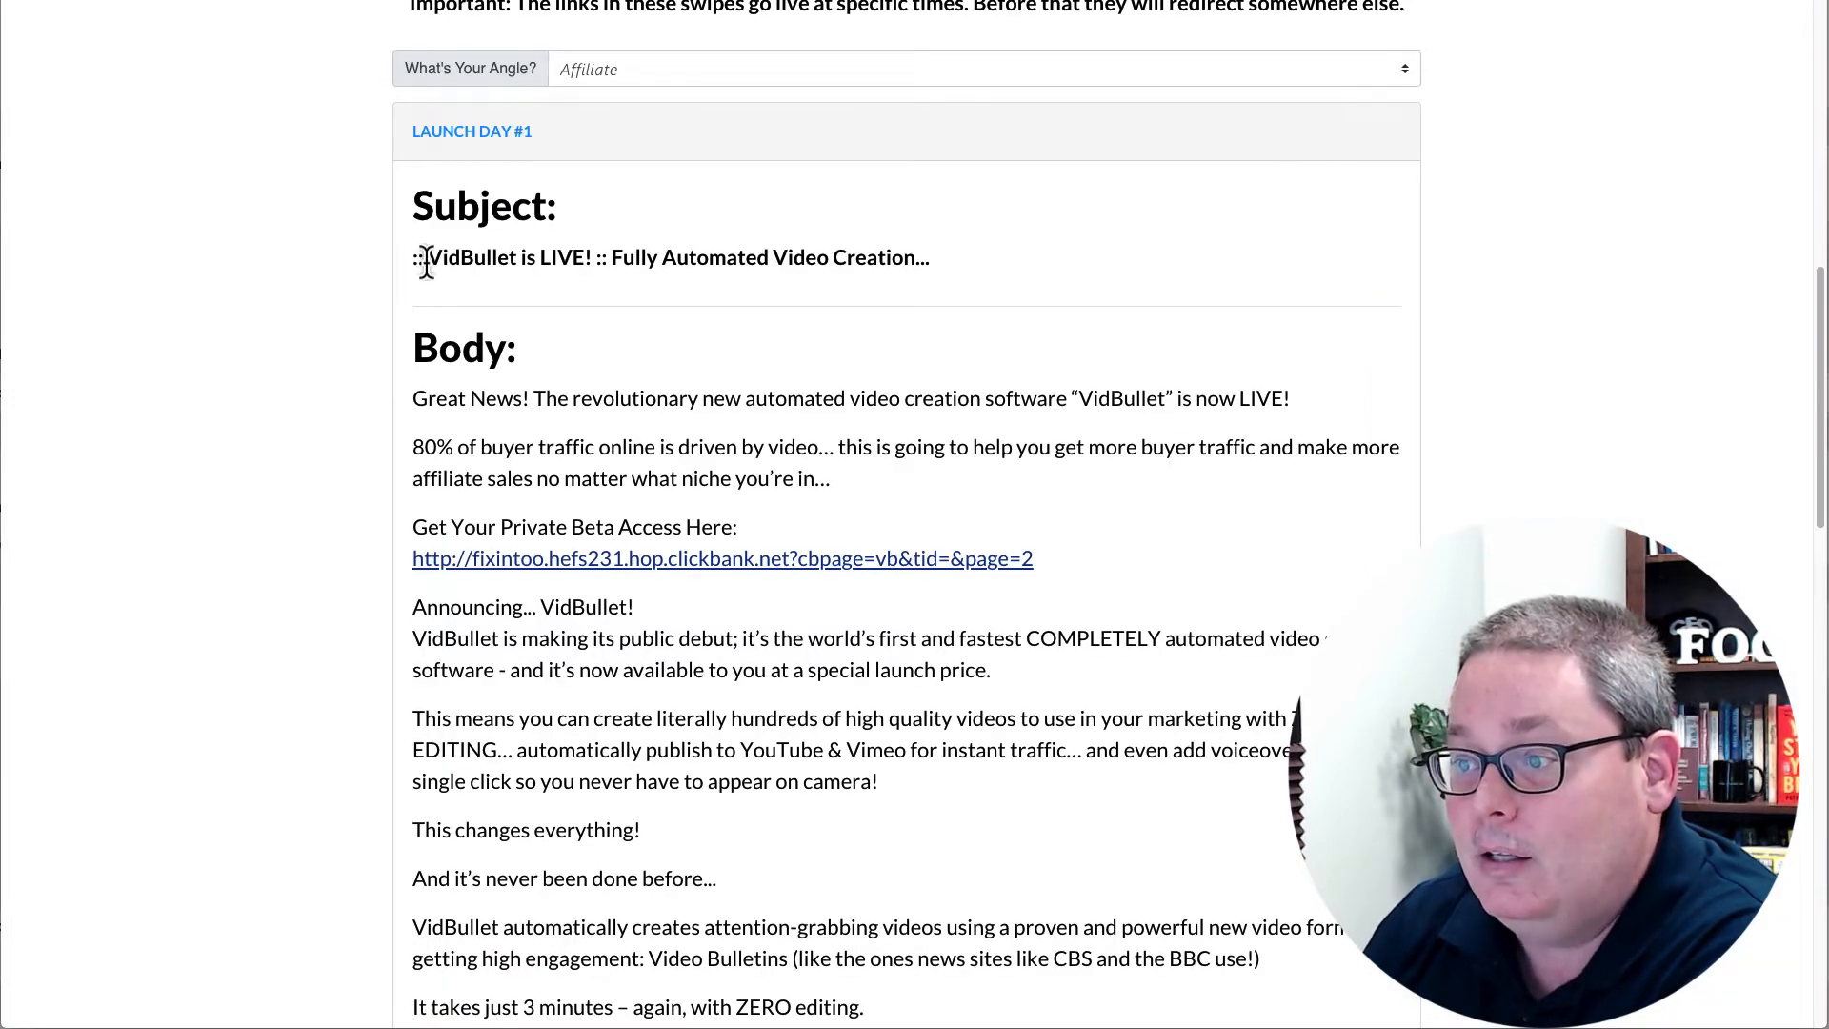
pyautogui.moveTo(426, 260); pyautogui.dragTo(940, 270)
pyautogui.rightClick(940, 270)
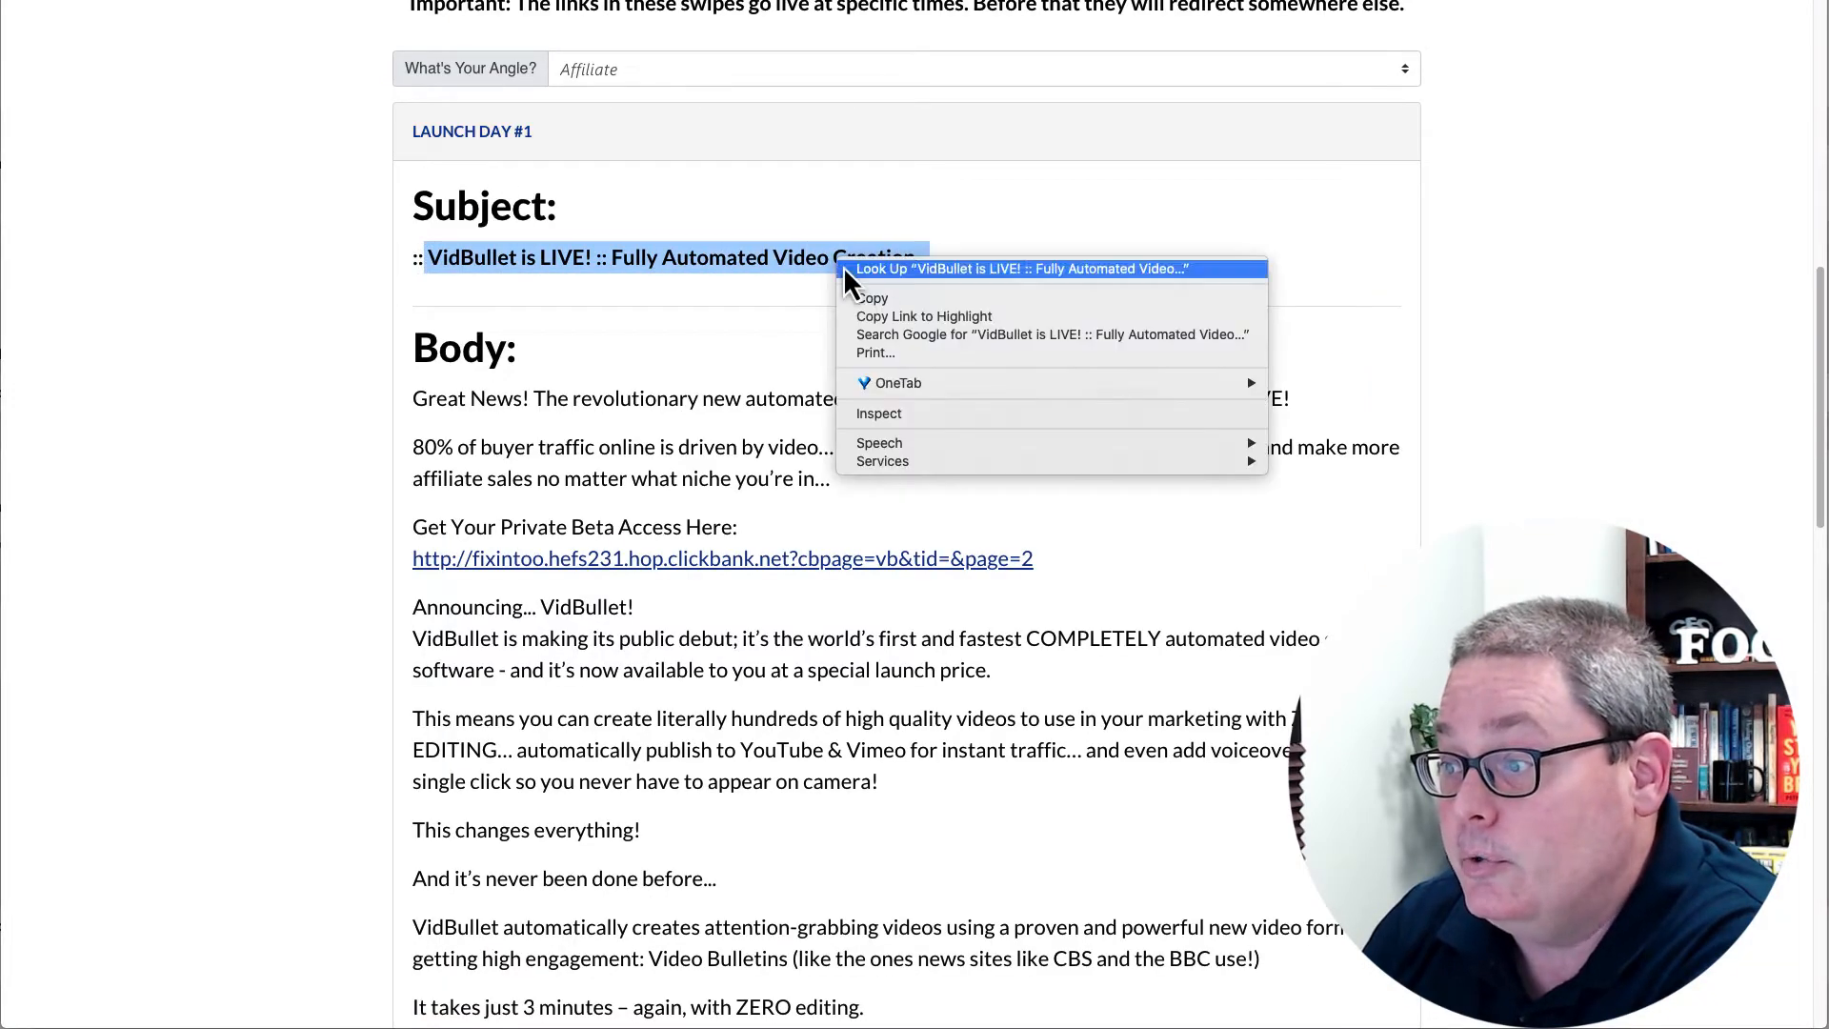
pyautogui.click(873, 299)
pyautogui.hotkey('ctrl', 'shift', 'Tab')
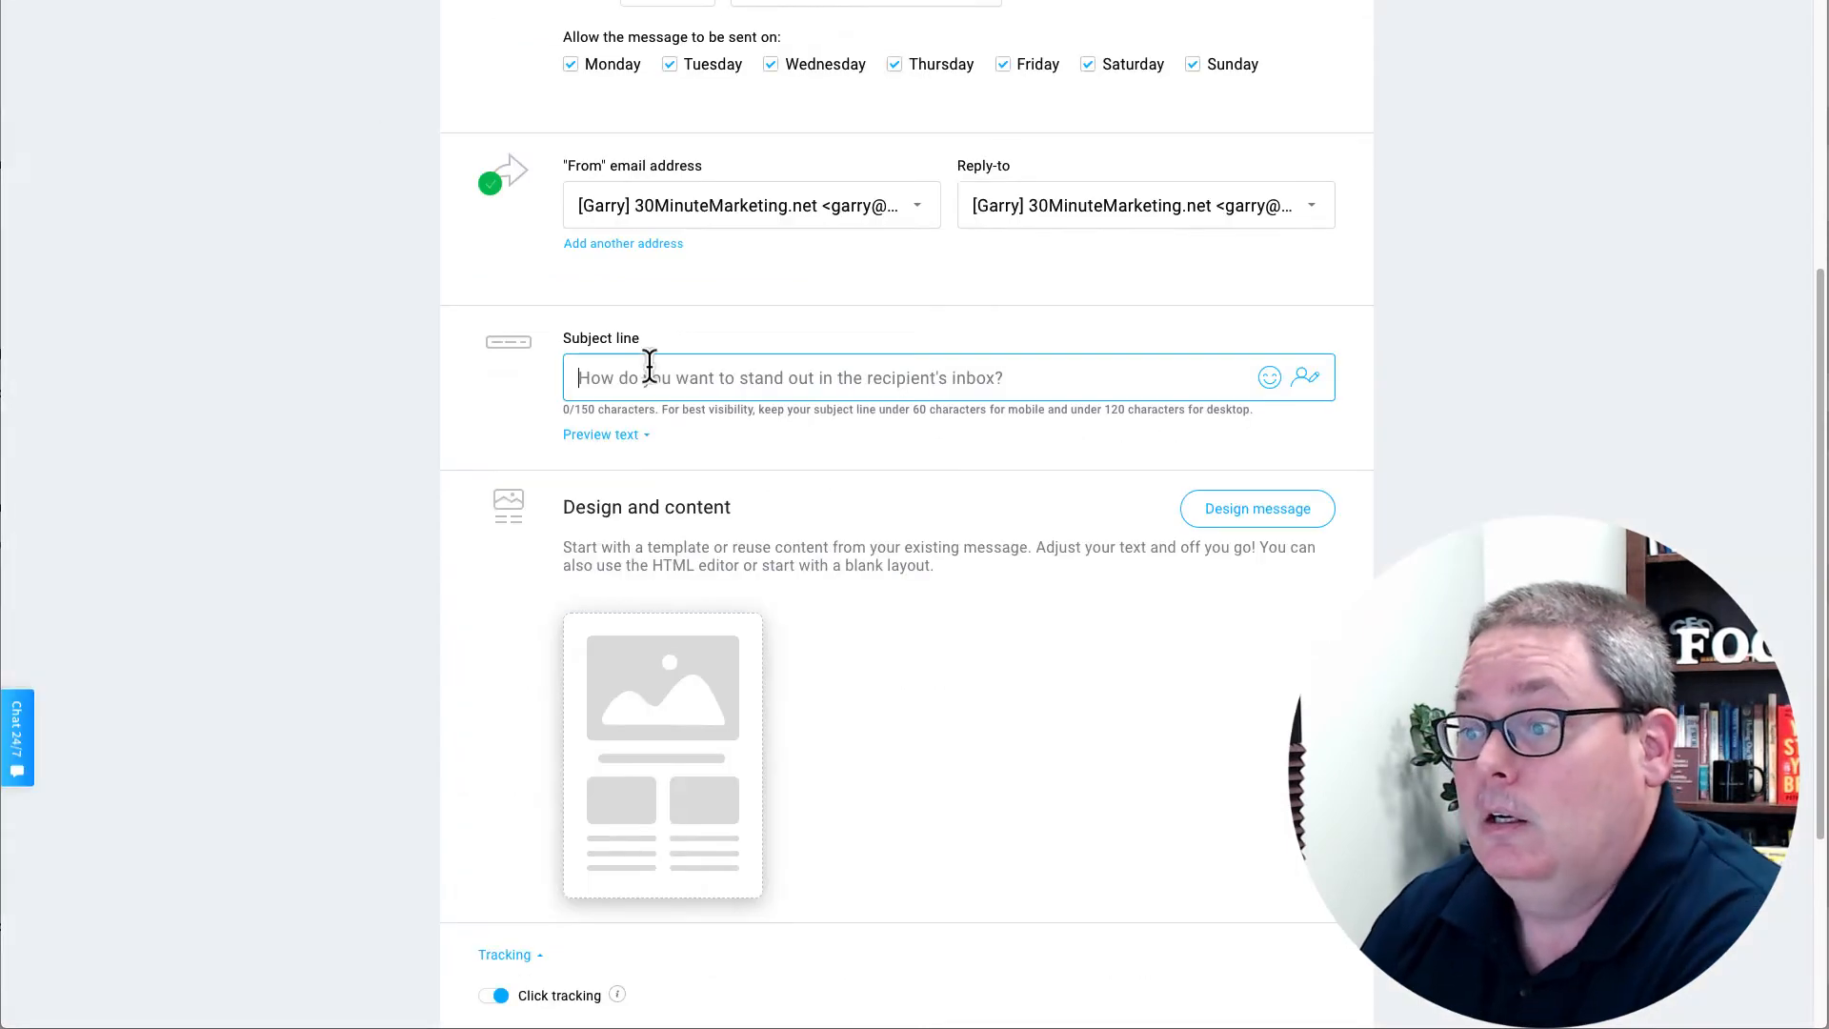
pyautogui.hotkey('ctrl', 'v')
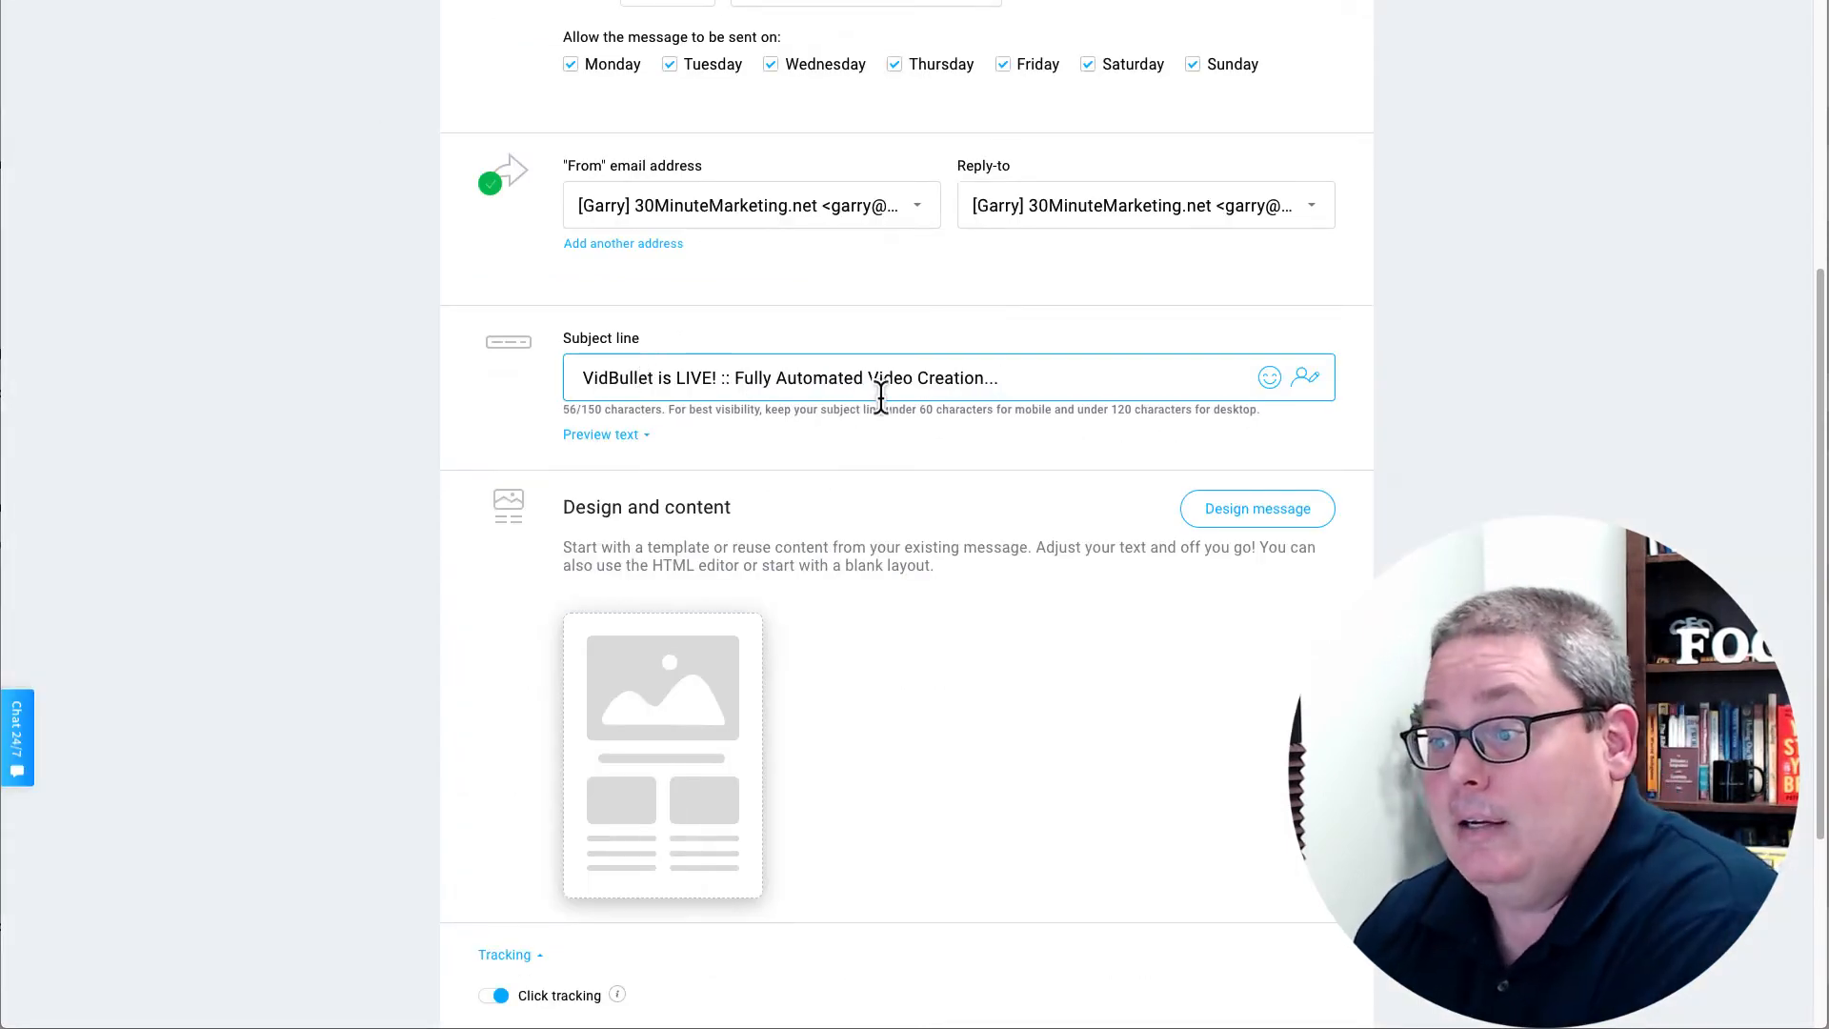
# - Start the message design from a blank template and add a text block to its empty section
pyautogui.click(694, 768)
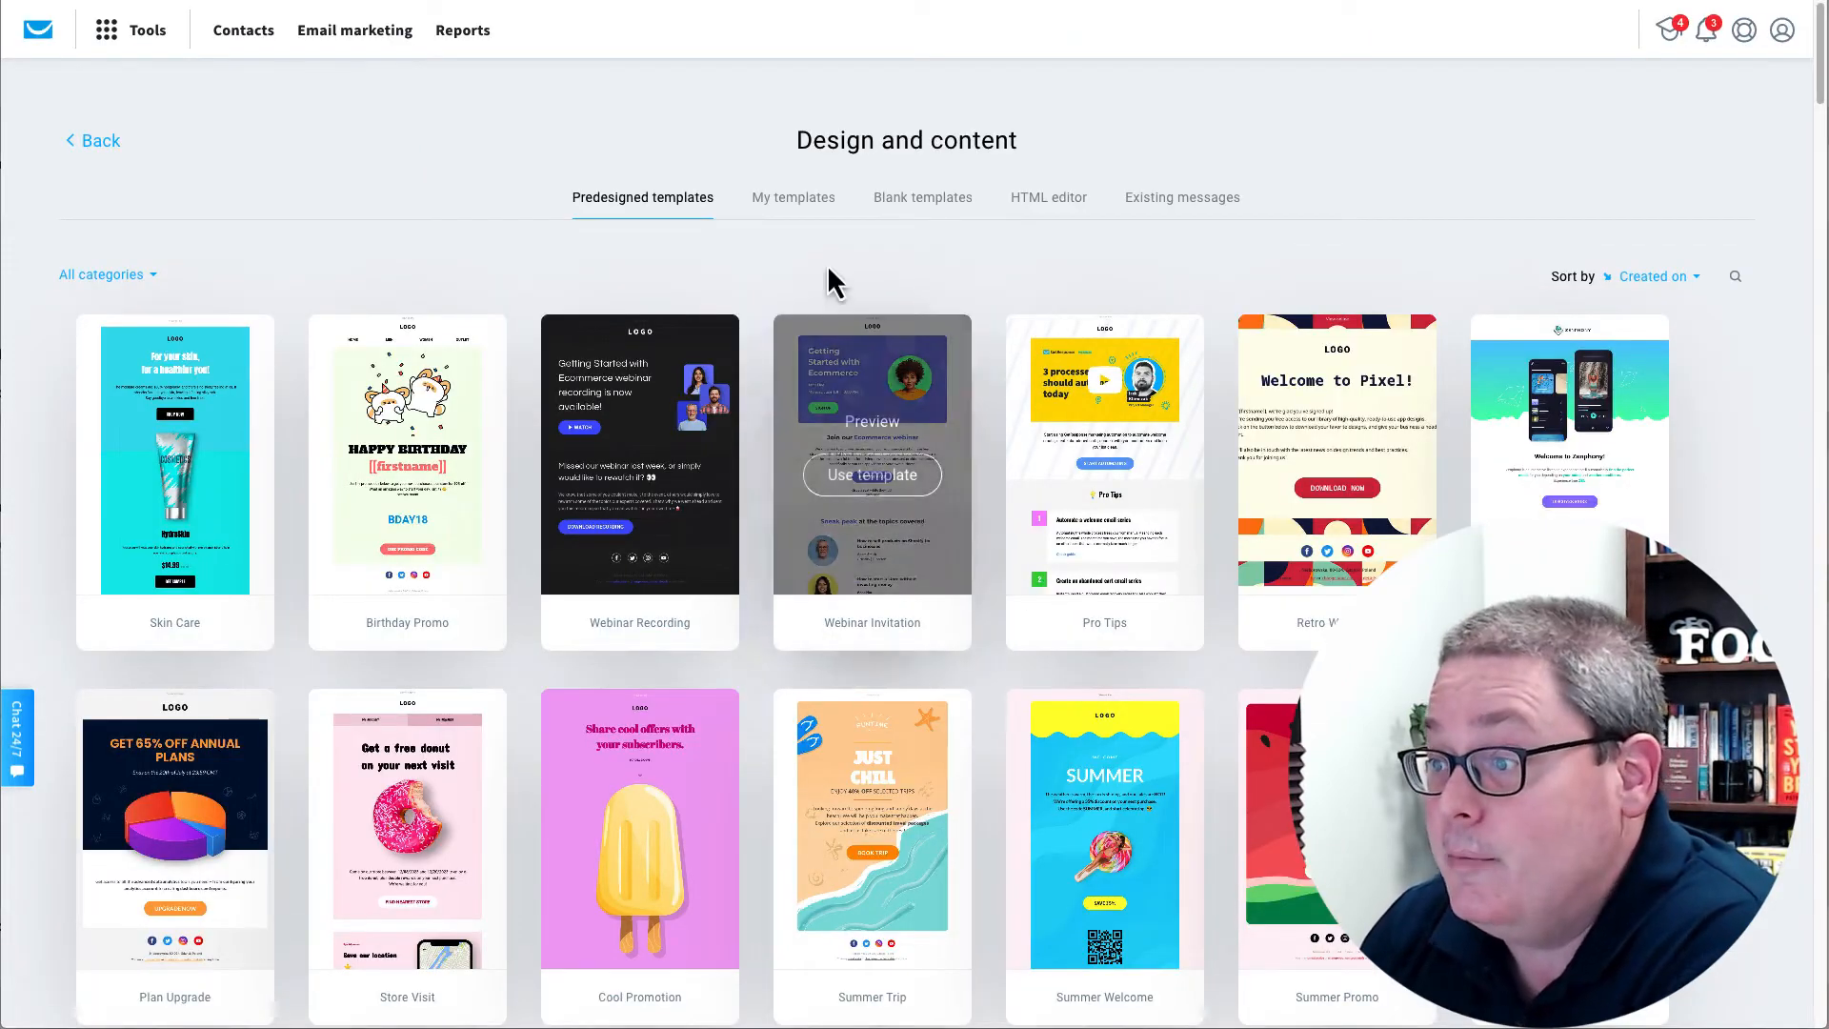
pyautogui.click(919, 219)
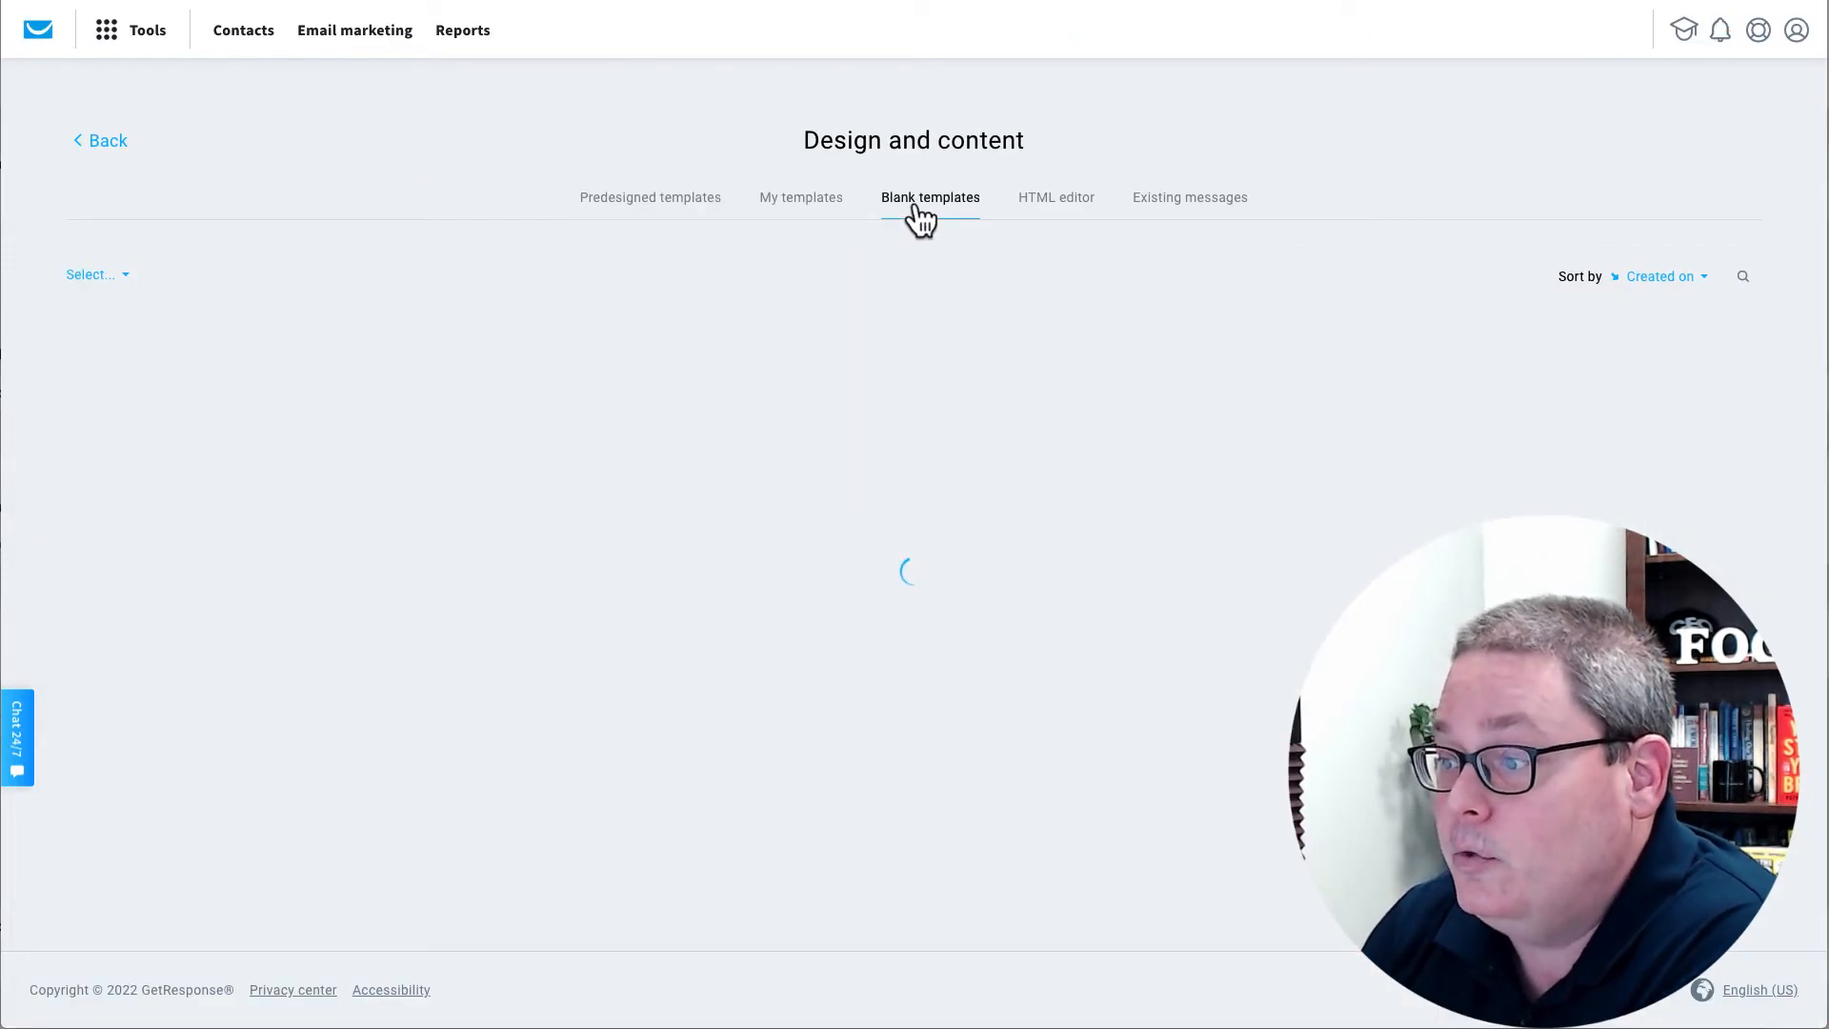
pyautogui.moveTo(927, 481)
pyautogui.click(872, 474)
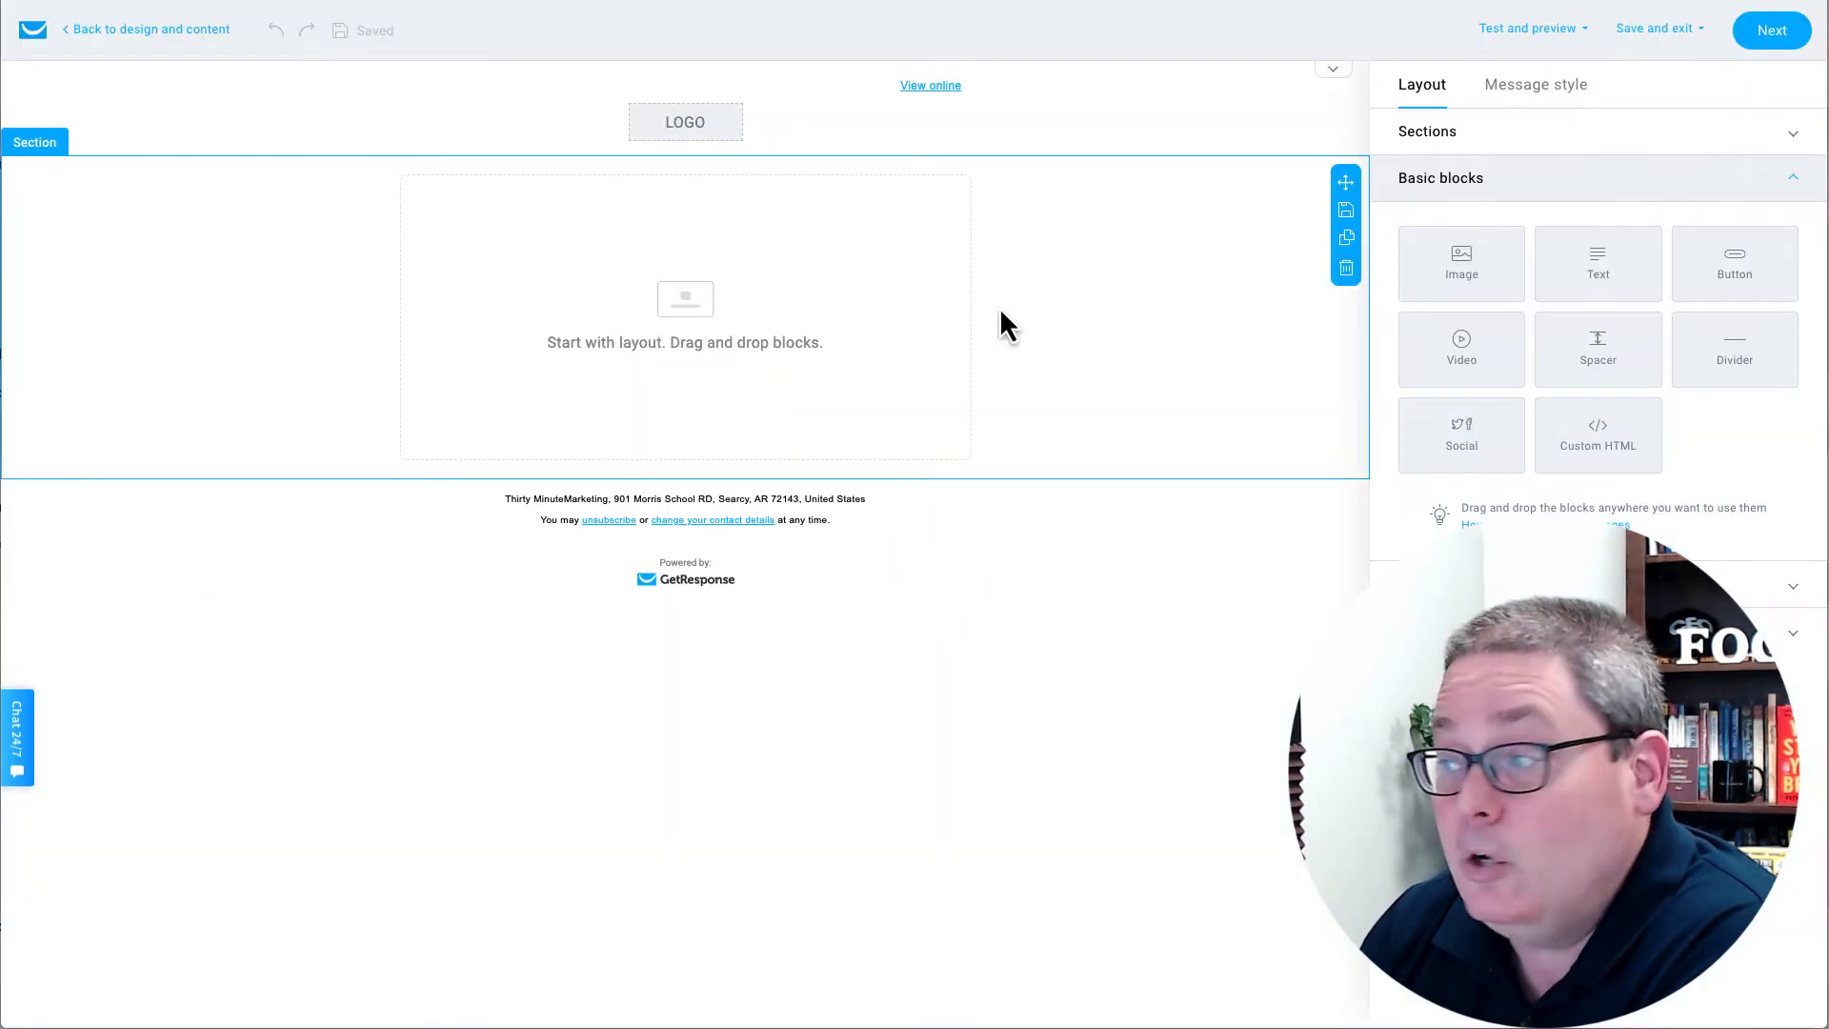
pyautogui.moveTo(1596, 279); pyautogui.dragTo(762, 301)
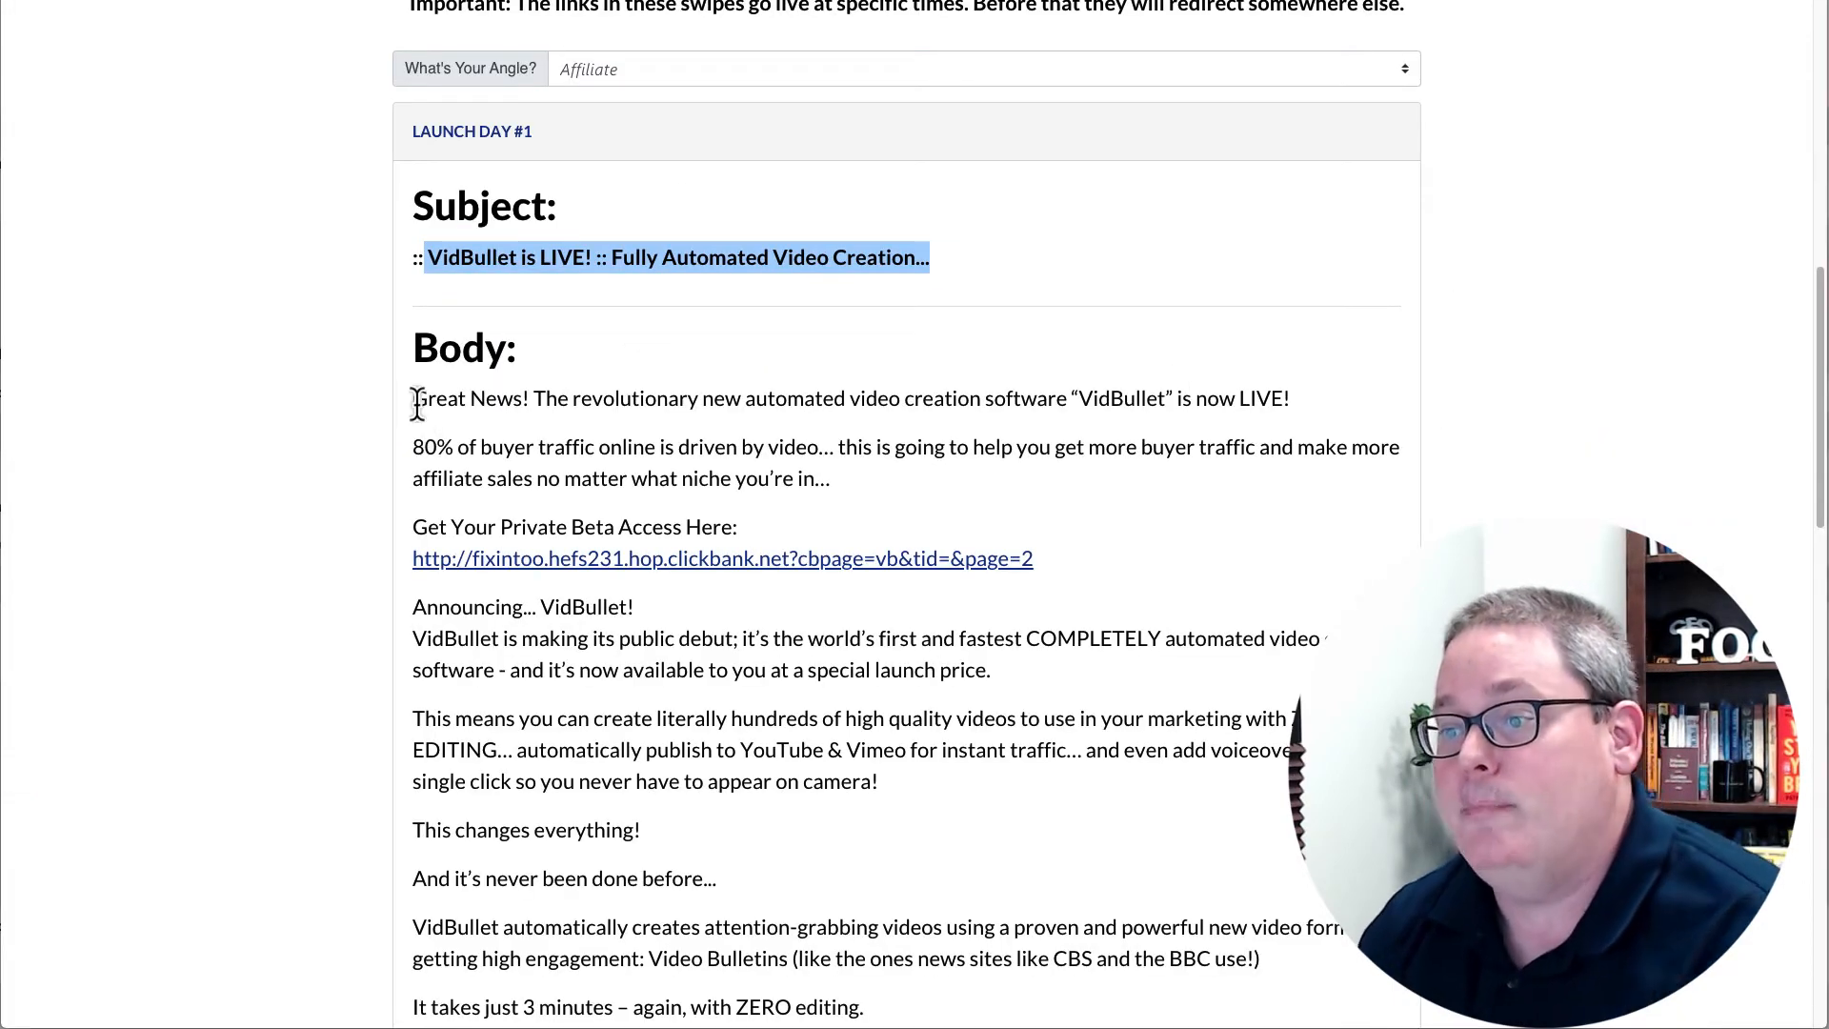
# - Copy the full Launch Day #1 swipe body, including the P.S., and paste it into the message's text block
pyautogui.moveTo(417, 402); pyautogui.dragTo(837, 947)
pyautogui.moveTo(830, 652); pyautogui.dragTo(584, 616)
pyautogui.rightClick(583, 615)
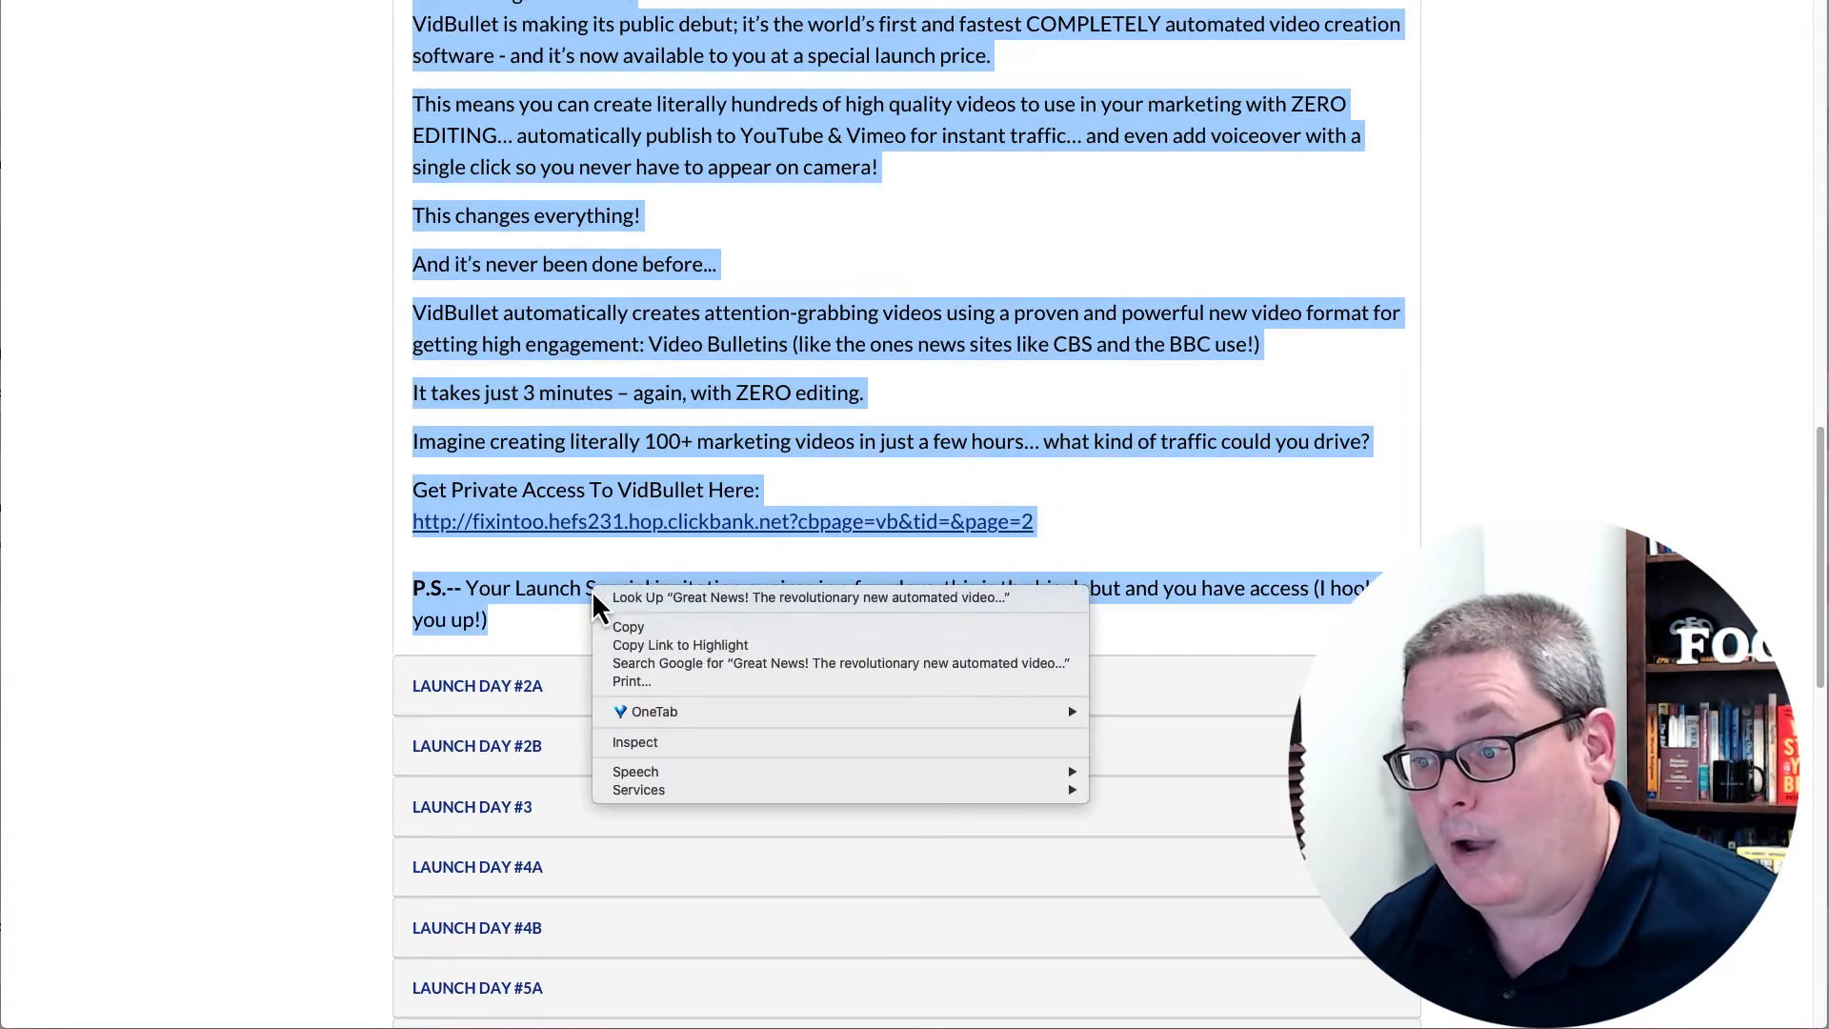
pyautogui.click(647, 627)
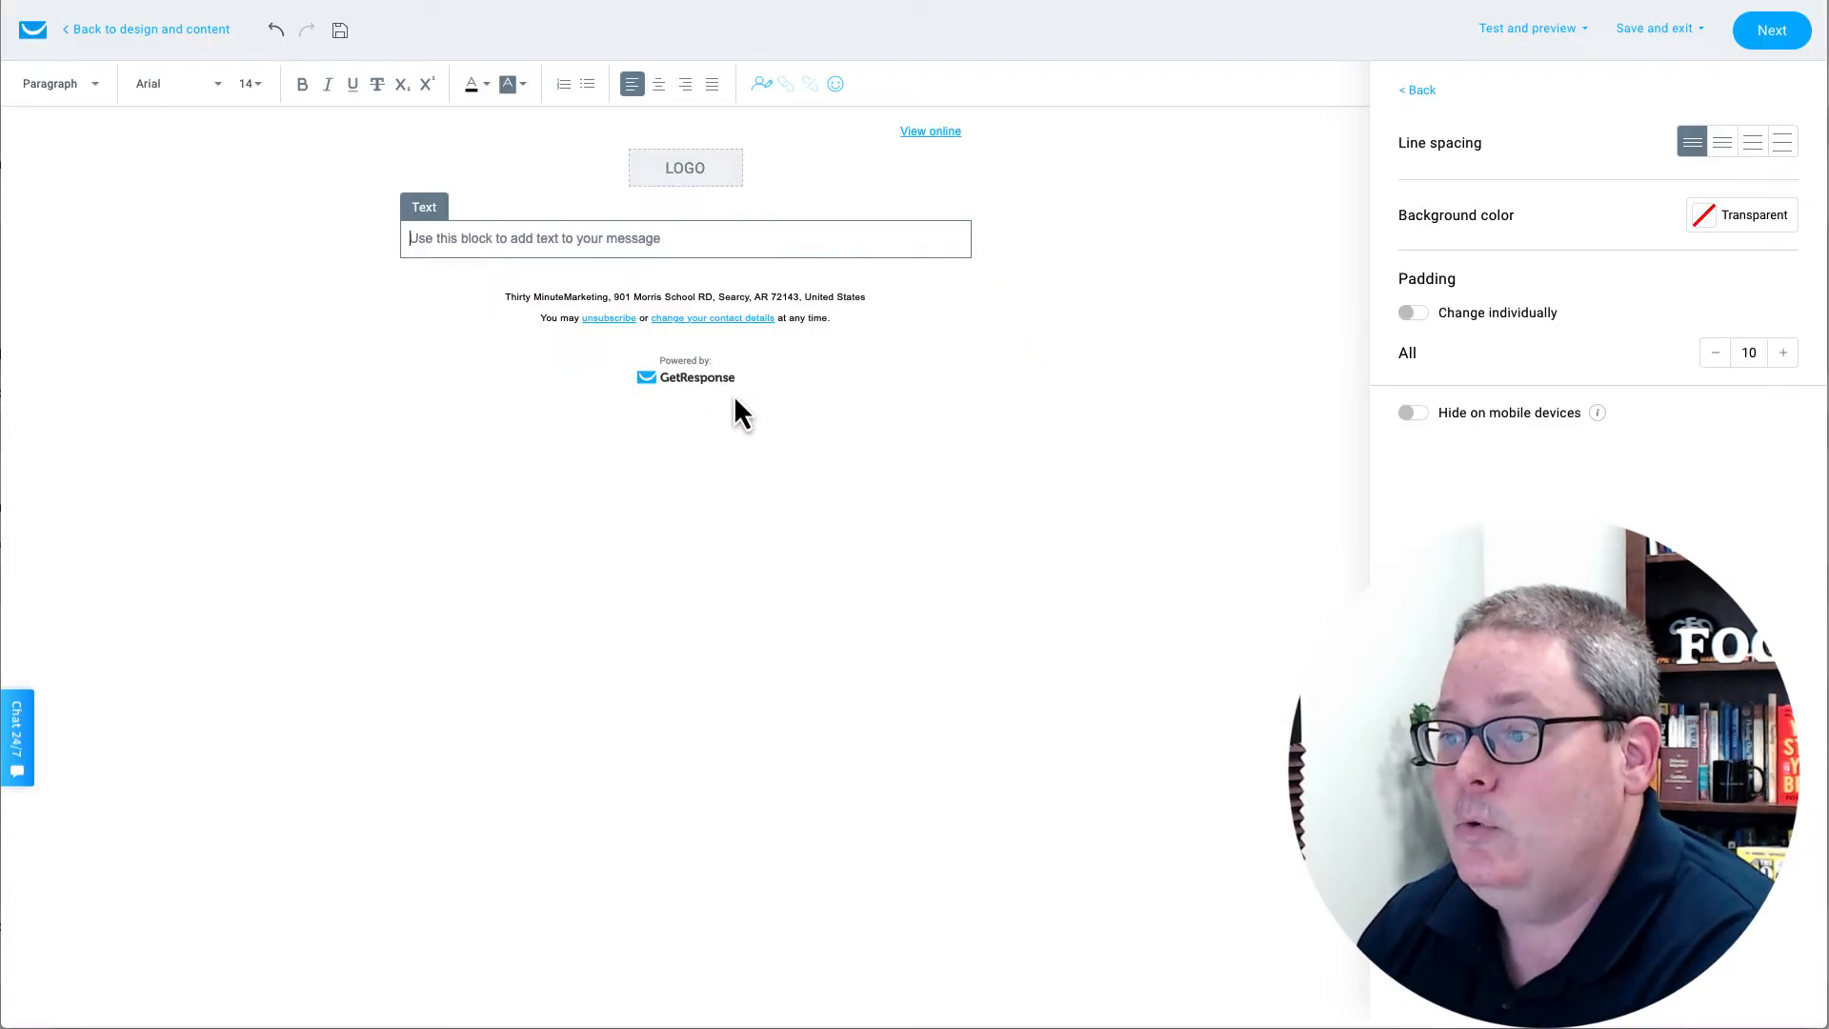
pyautogui.rightClick(443, 238)
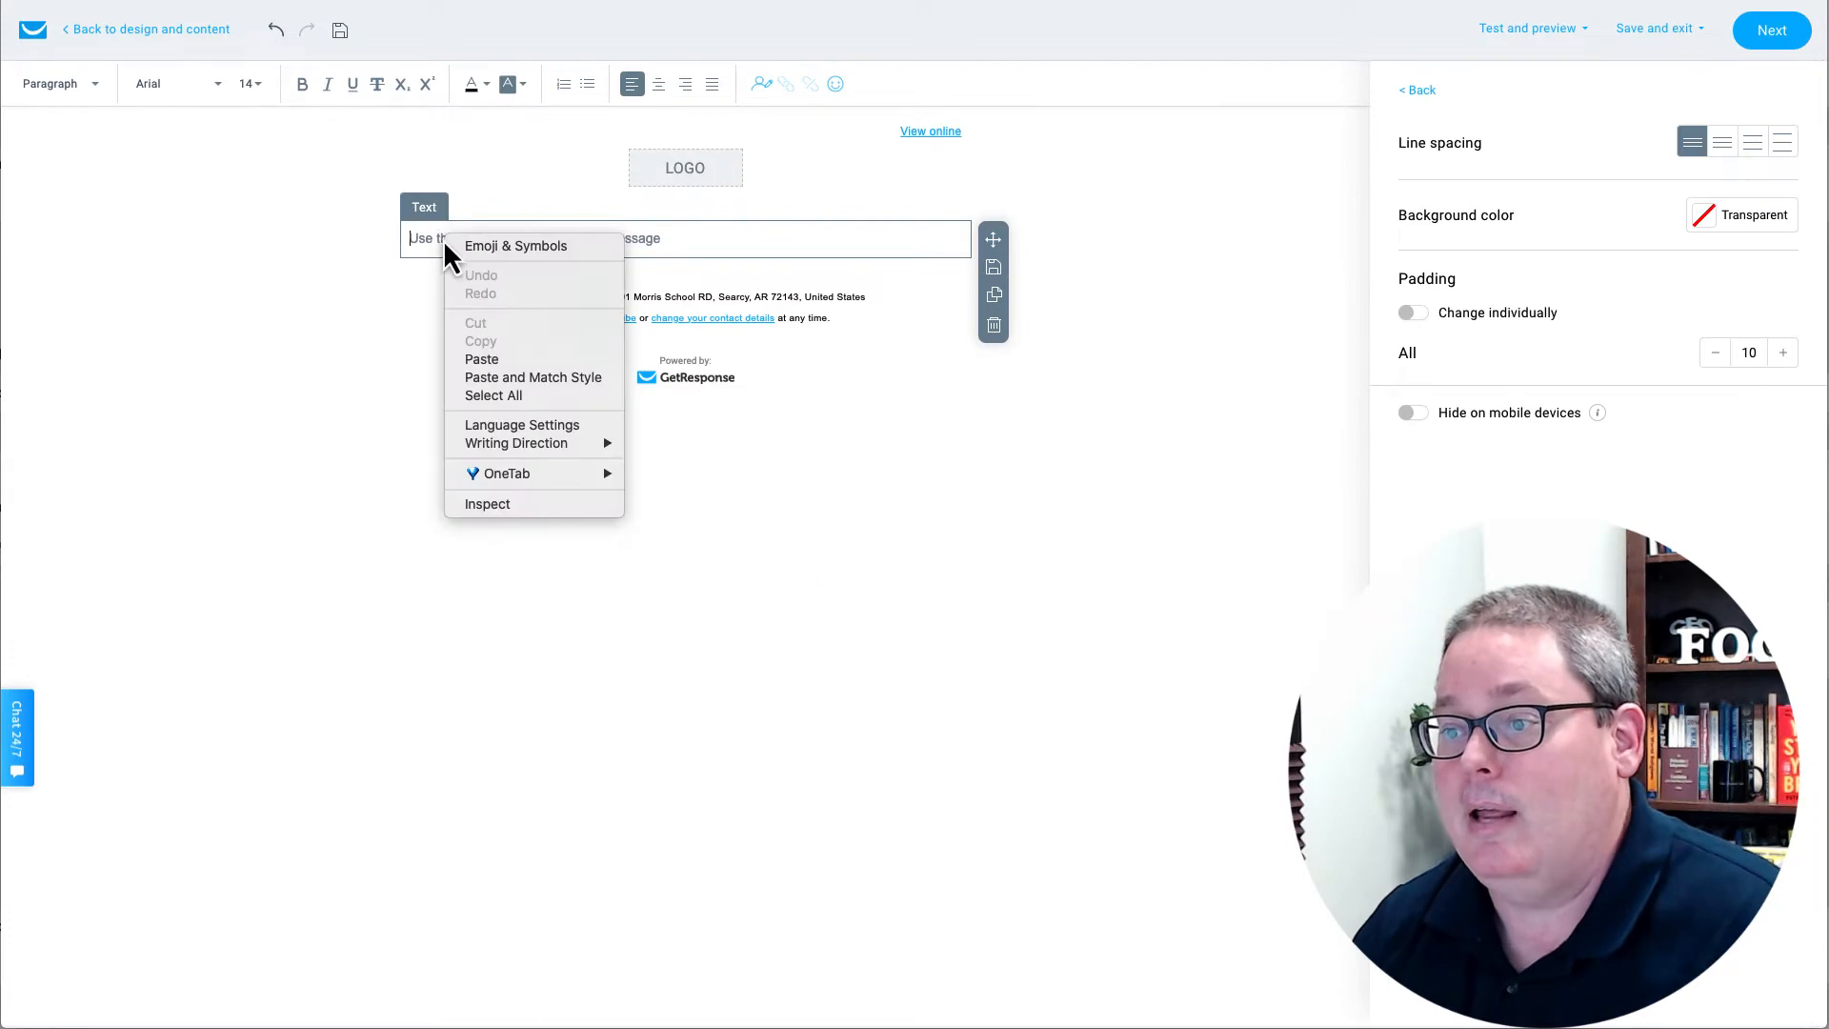
pyautogui.click(508, 360)
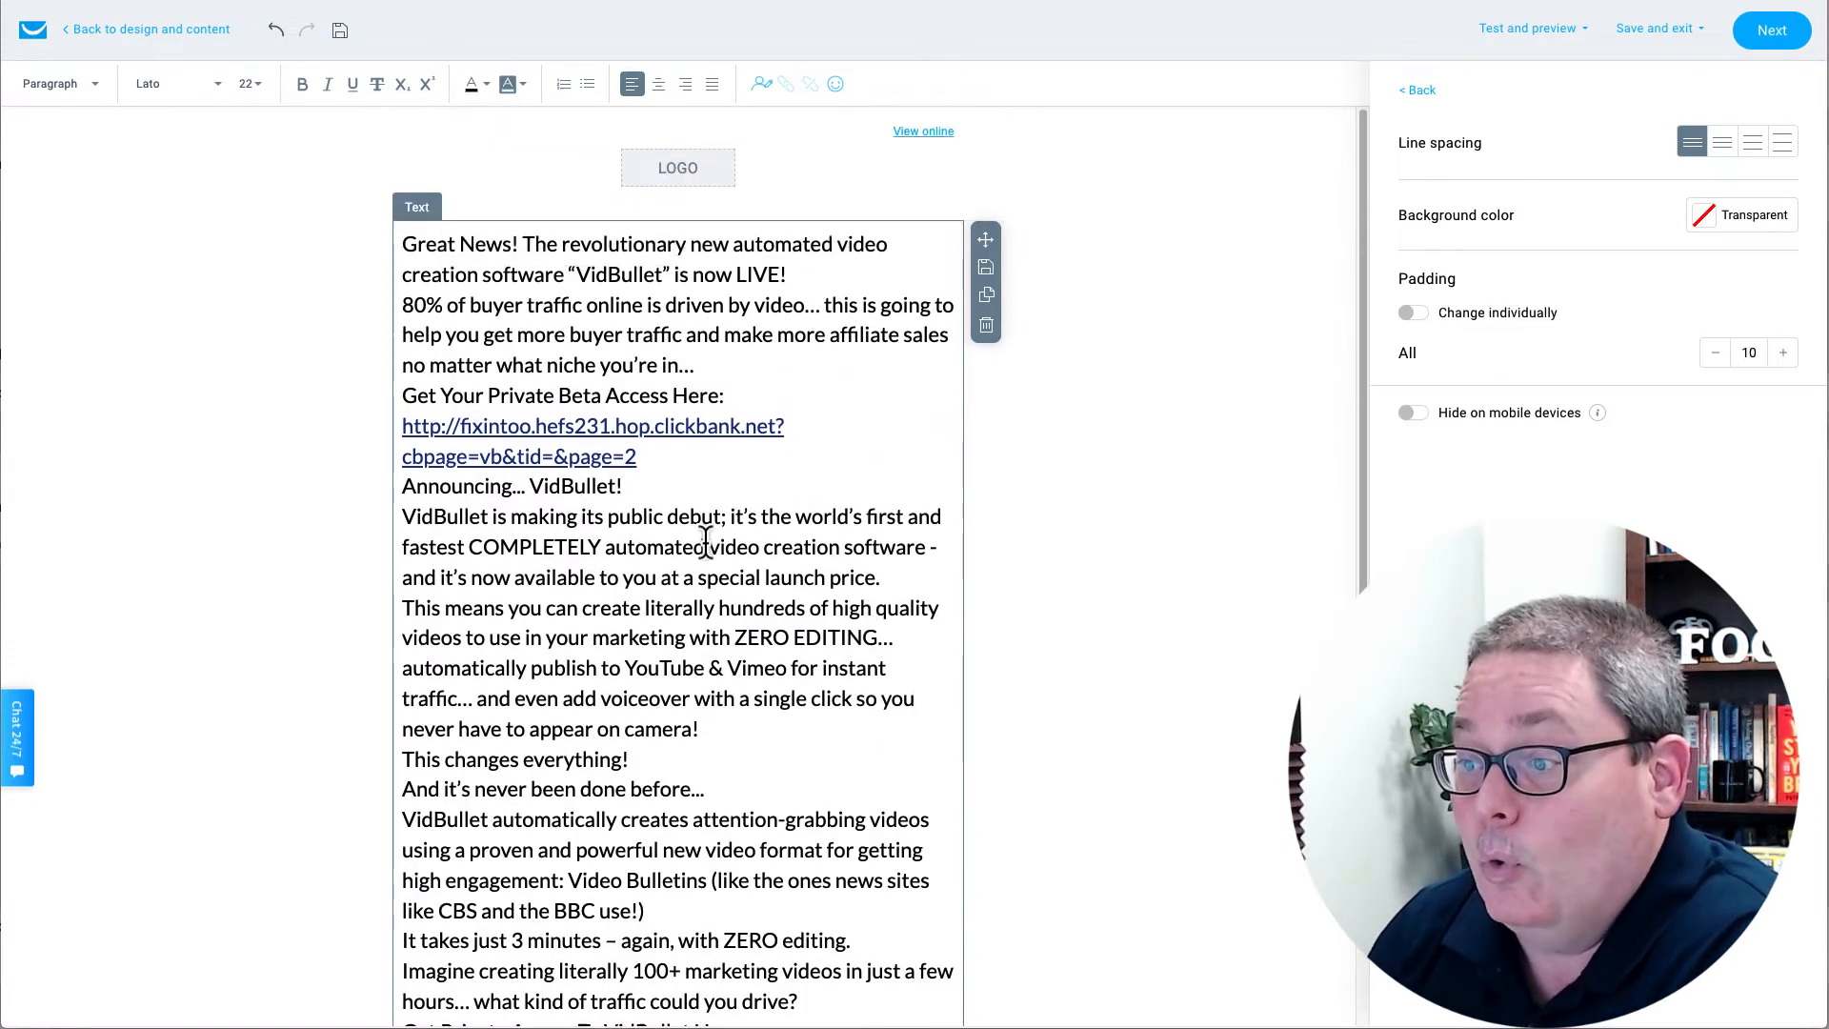
# - Insert blank lines between the message's opening paragraphs, down to the one beginning "This means you can create"
pyautogui.click(713, 365)
pyautogui.press('Return')
pyautogui.click(813, 276)
pyautogui.press('Return')
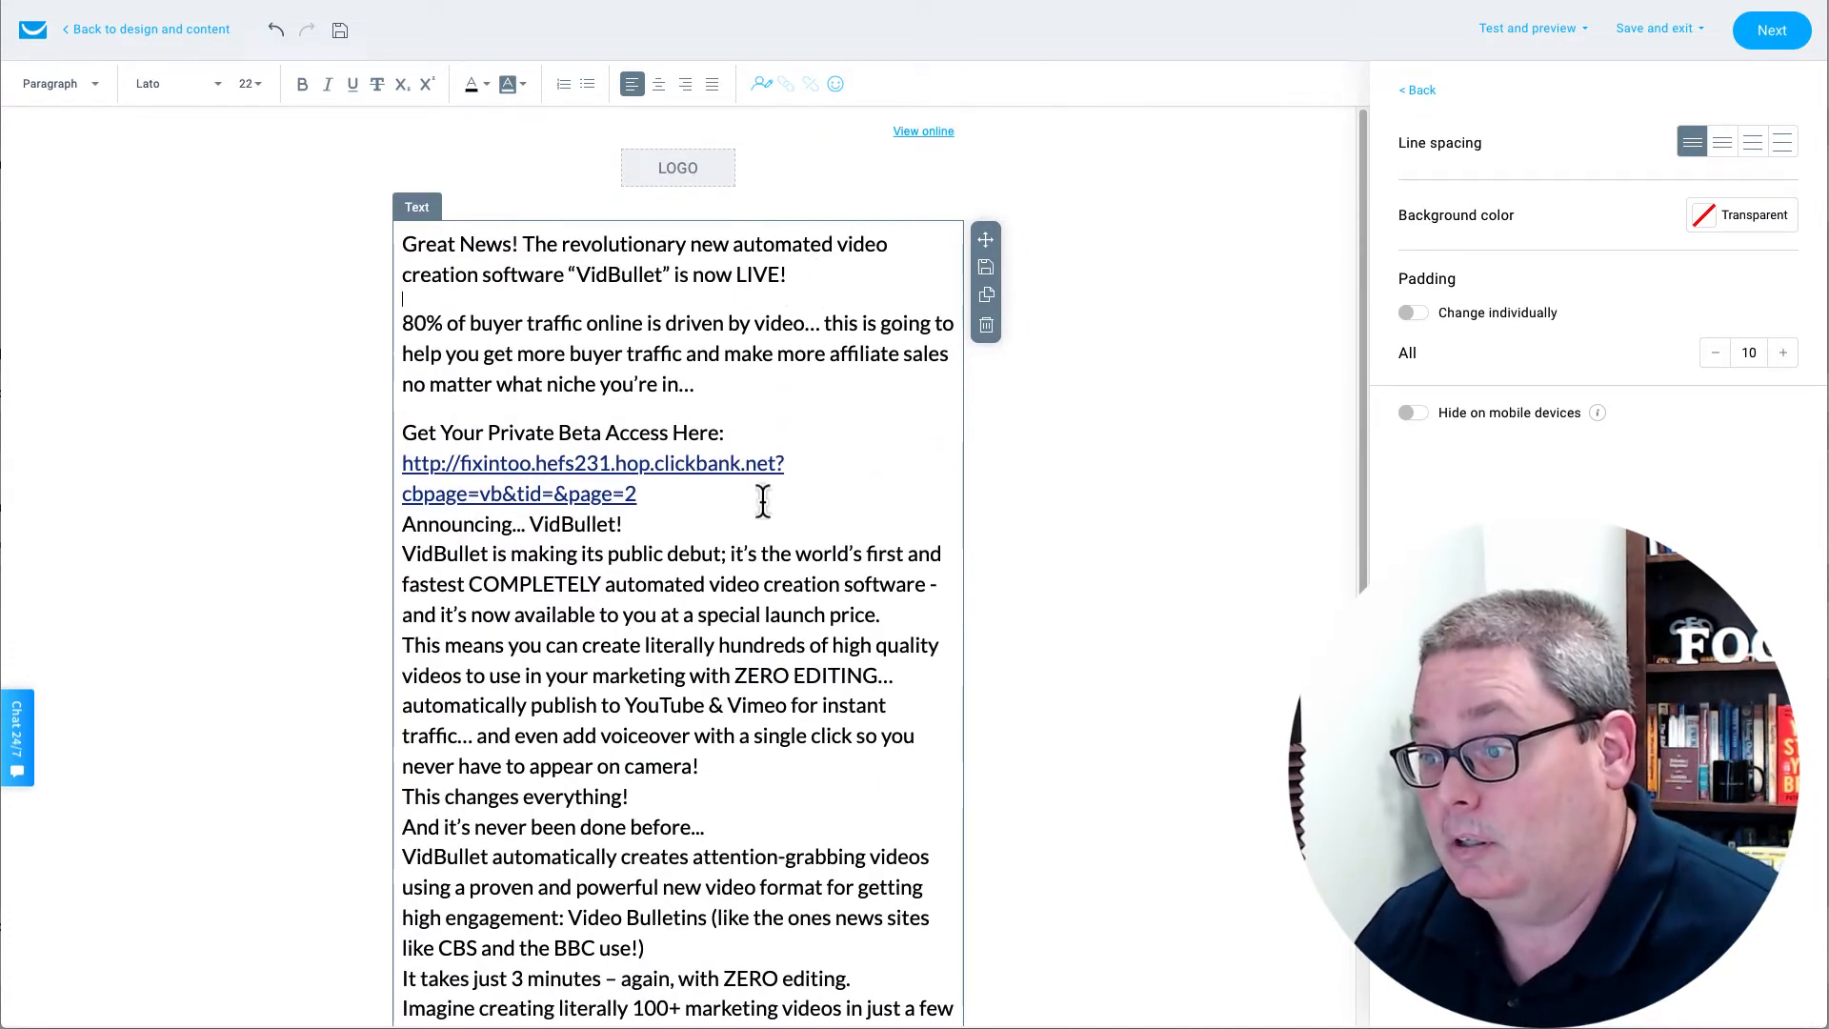
pyautogui.click(658, 492)
pyautogui.press('Return')
pyautogui.click(640, 539)
pyautogui.press('Return')
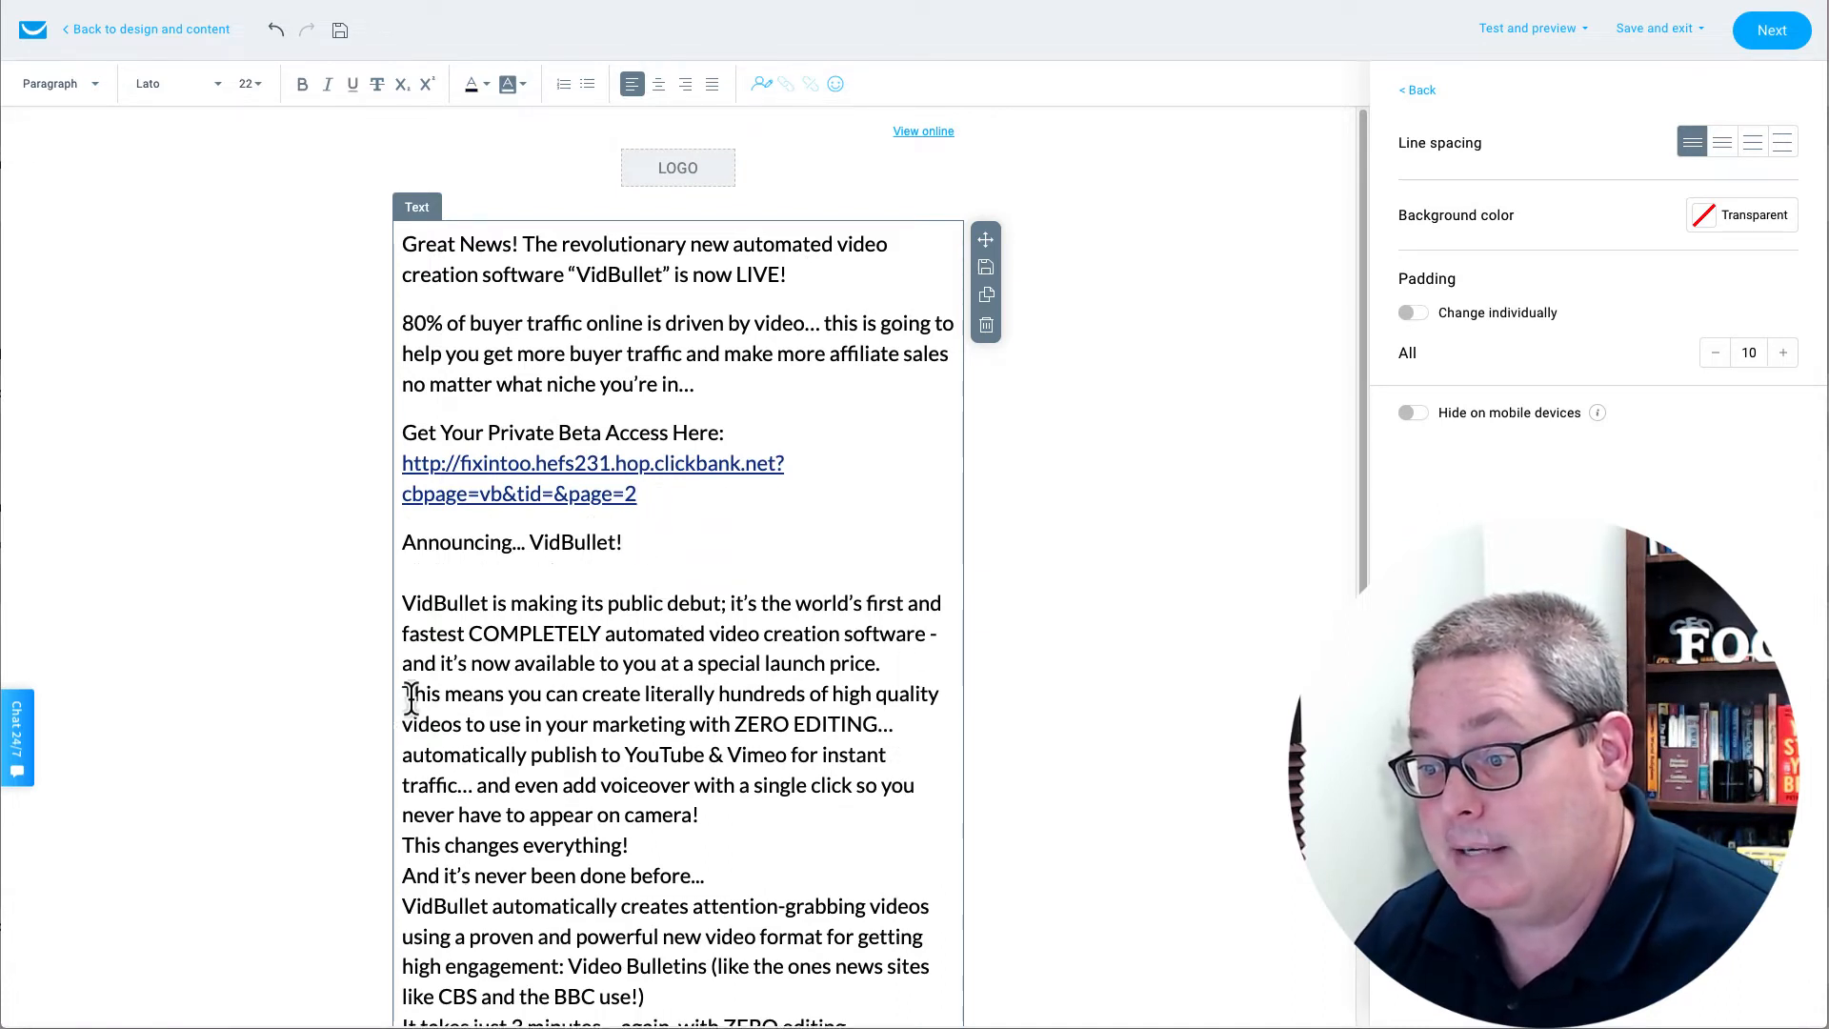
pyautogui.press('Return')
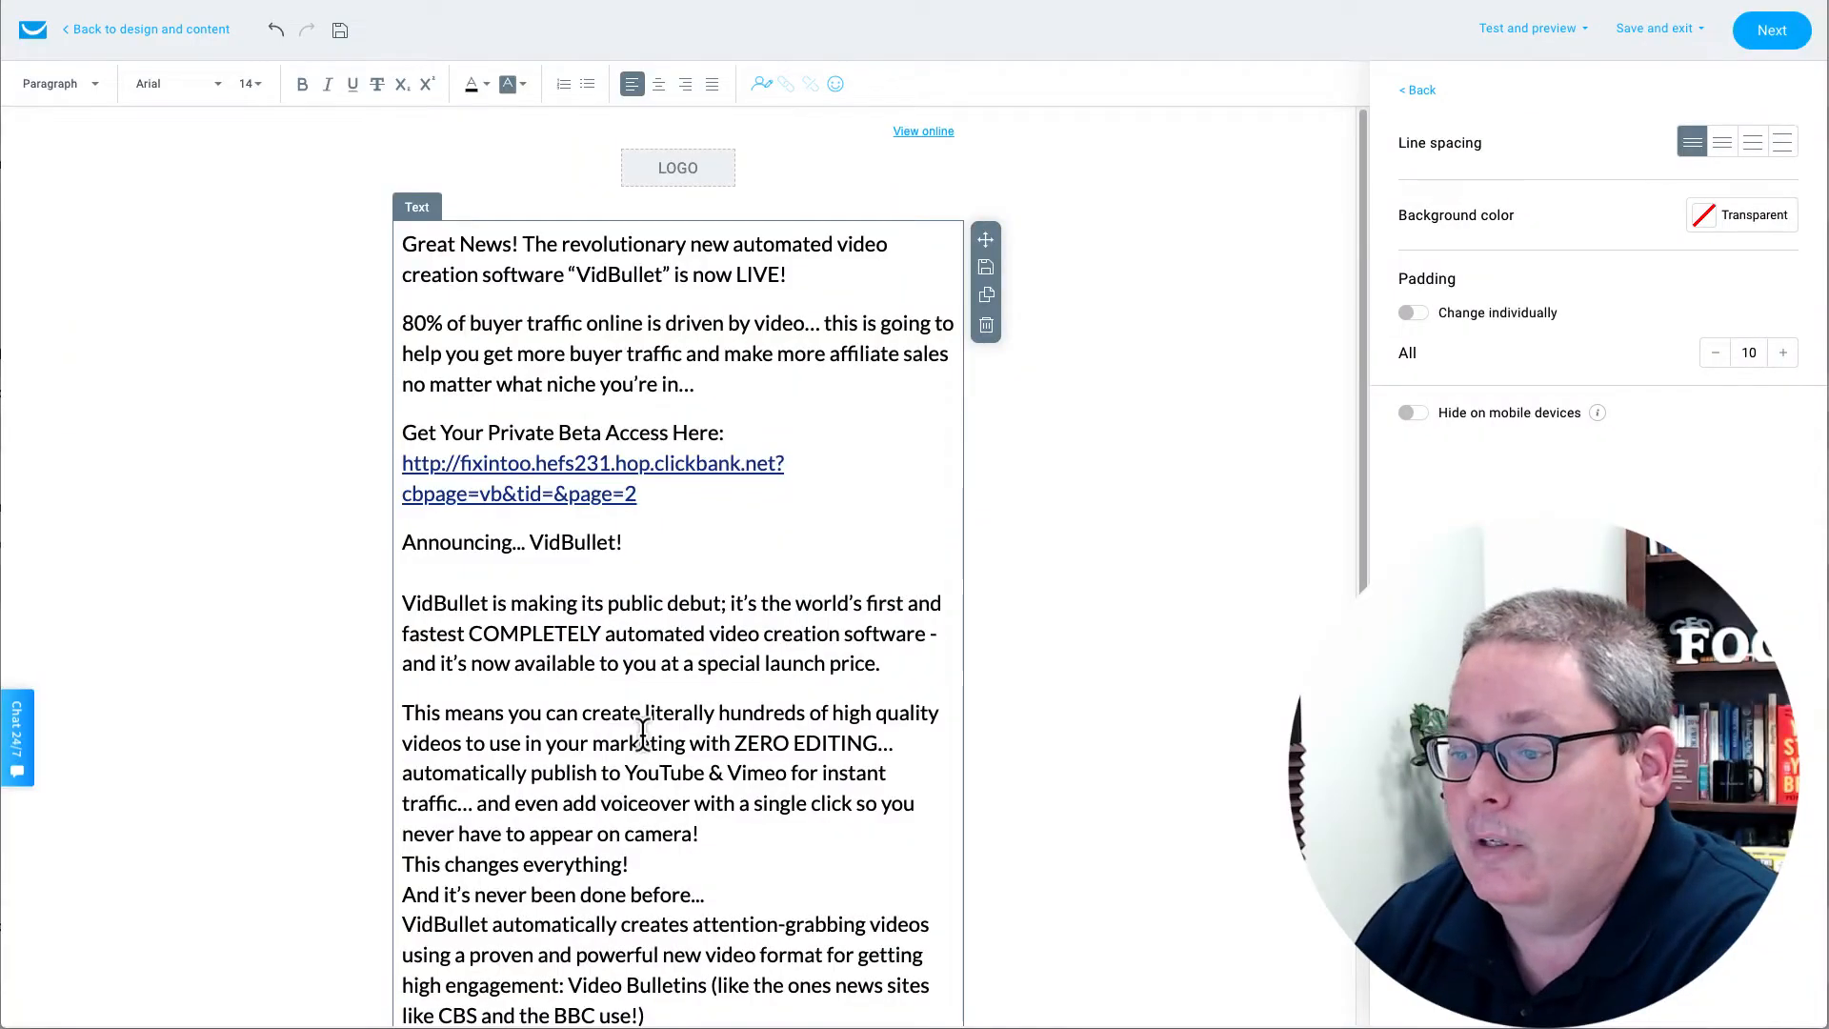
# - Insert blank lines before "This changes everything!", "And it's never been done before..." and "Get Private Access To VidBullet Here:"
pyautogui.scroll(-3, 643, 734)
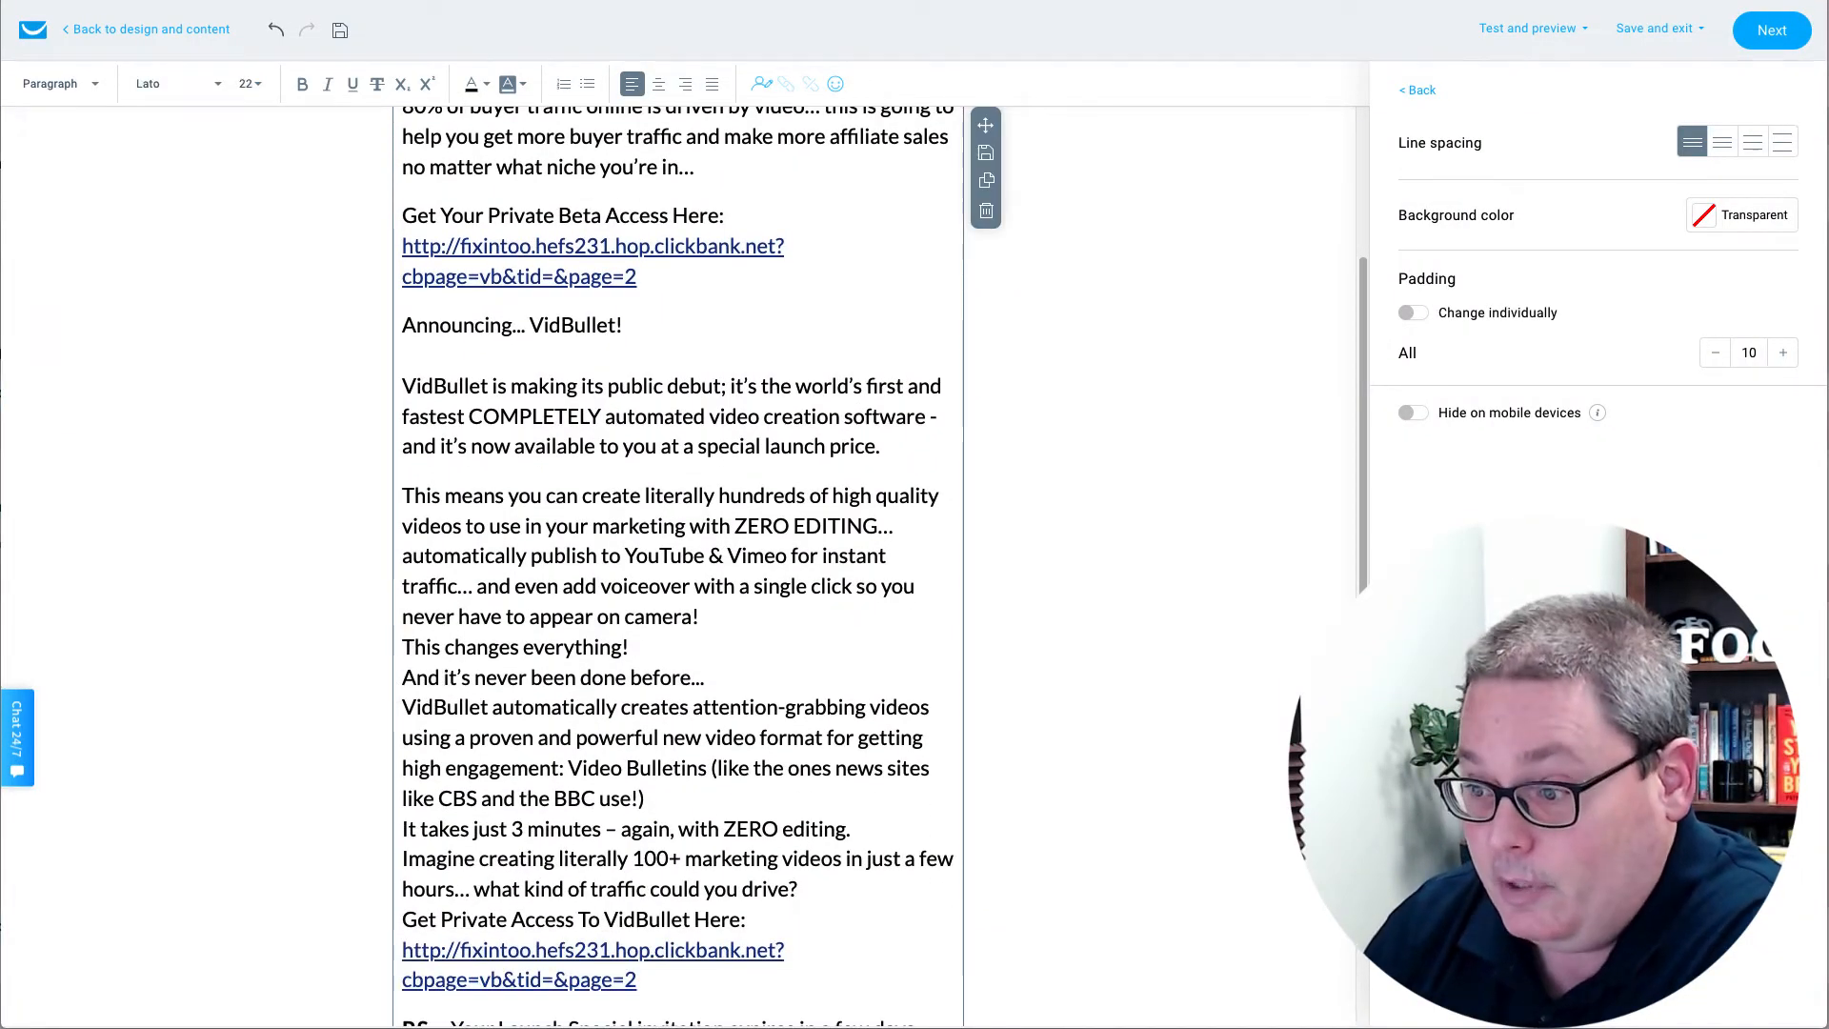
pyautogui.press('Return')
pyautogui.click(405, 703)
pyautogui.press('Return')
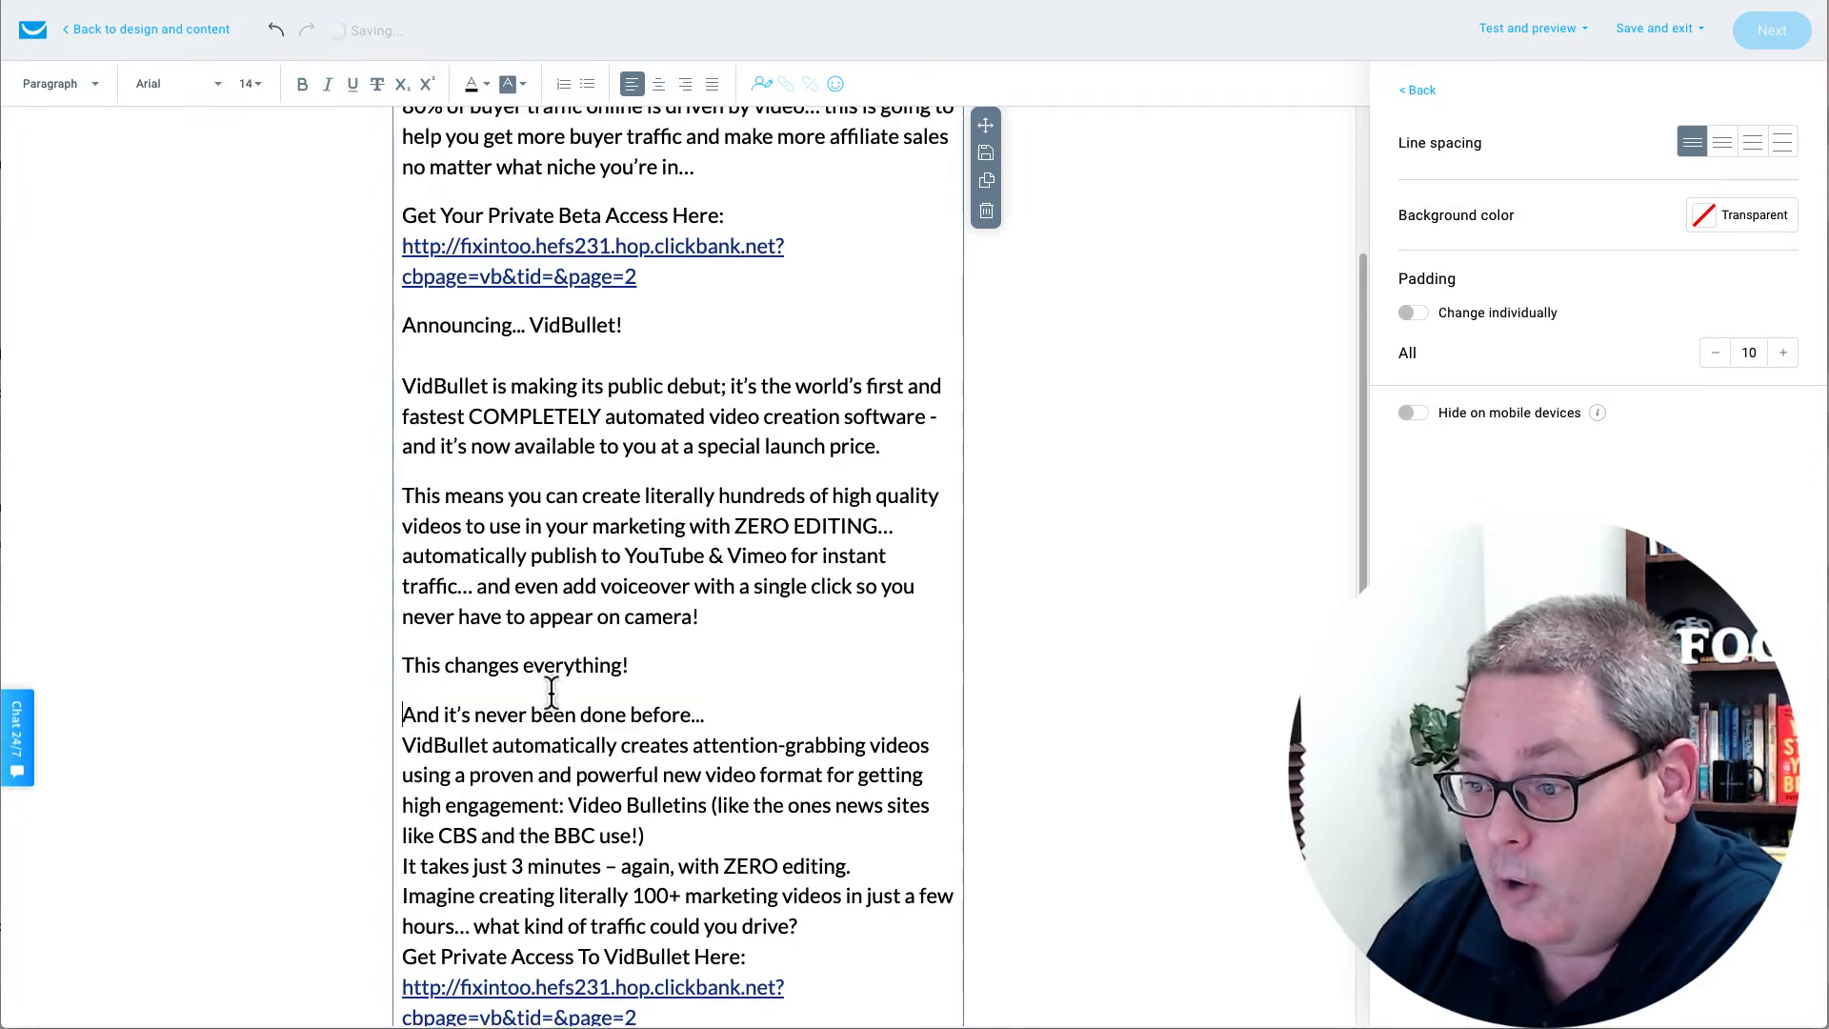
pyautogui.scroll(-3, 406, 710)
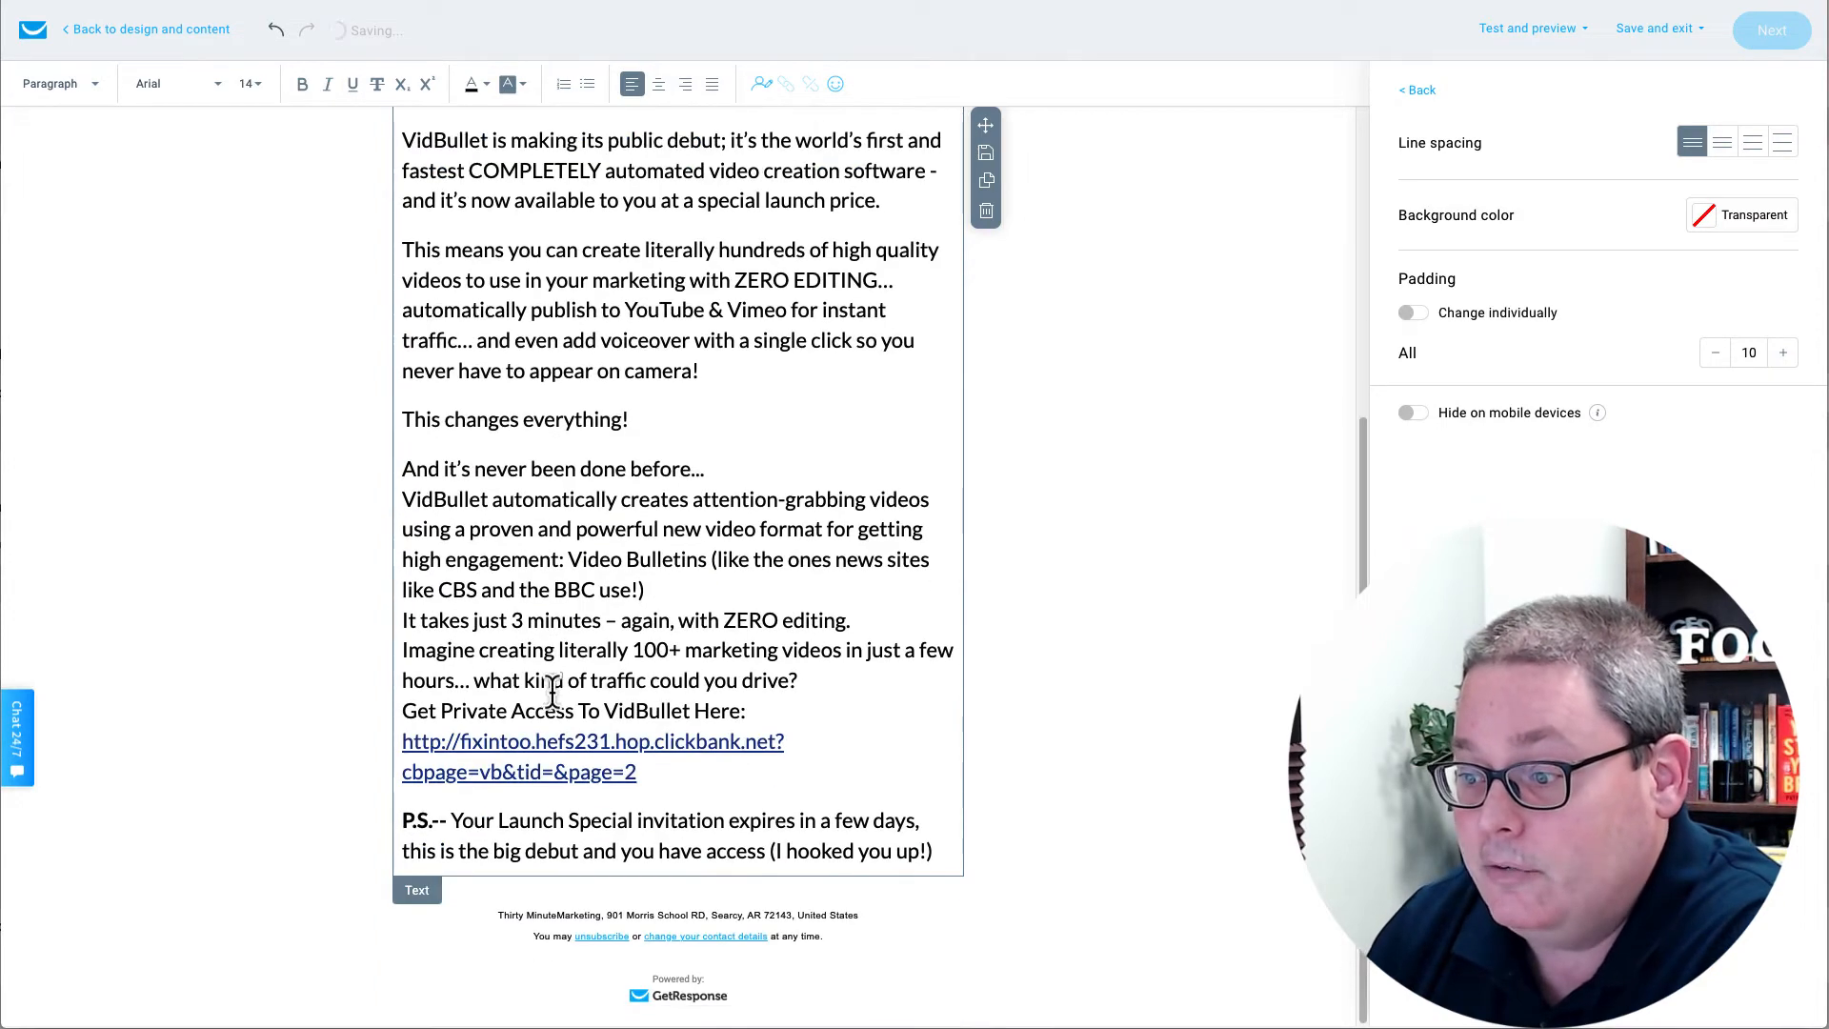
pyautogui.click(404, 710)
pyautogui.press('Return')
pyautogui.scroll(6, 660, 771)
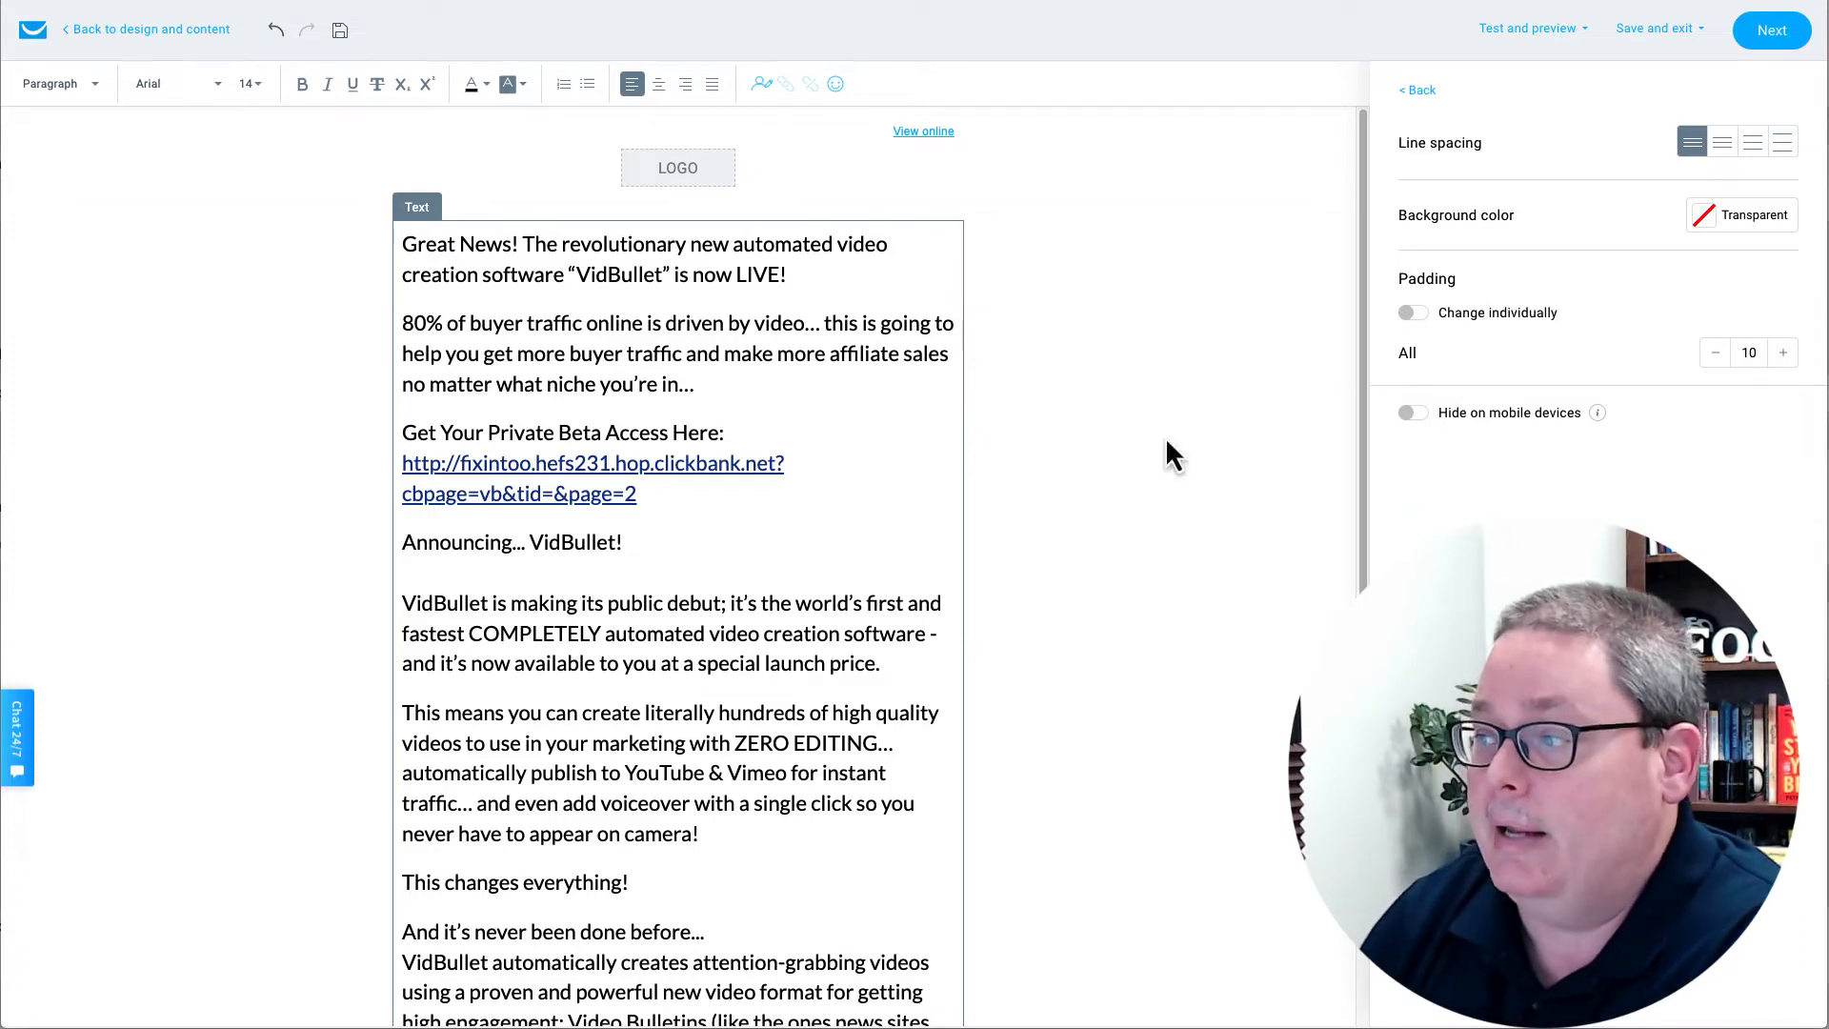
# - Finish the message design, and save and publish the "vidbullet day 1" autoresponder
pyautogui.click(1762, 48)
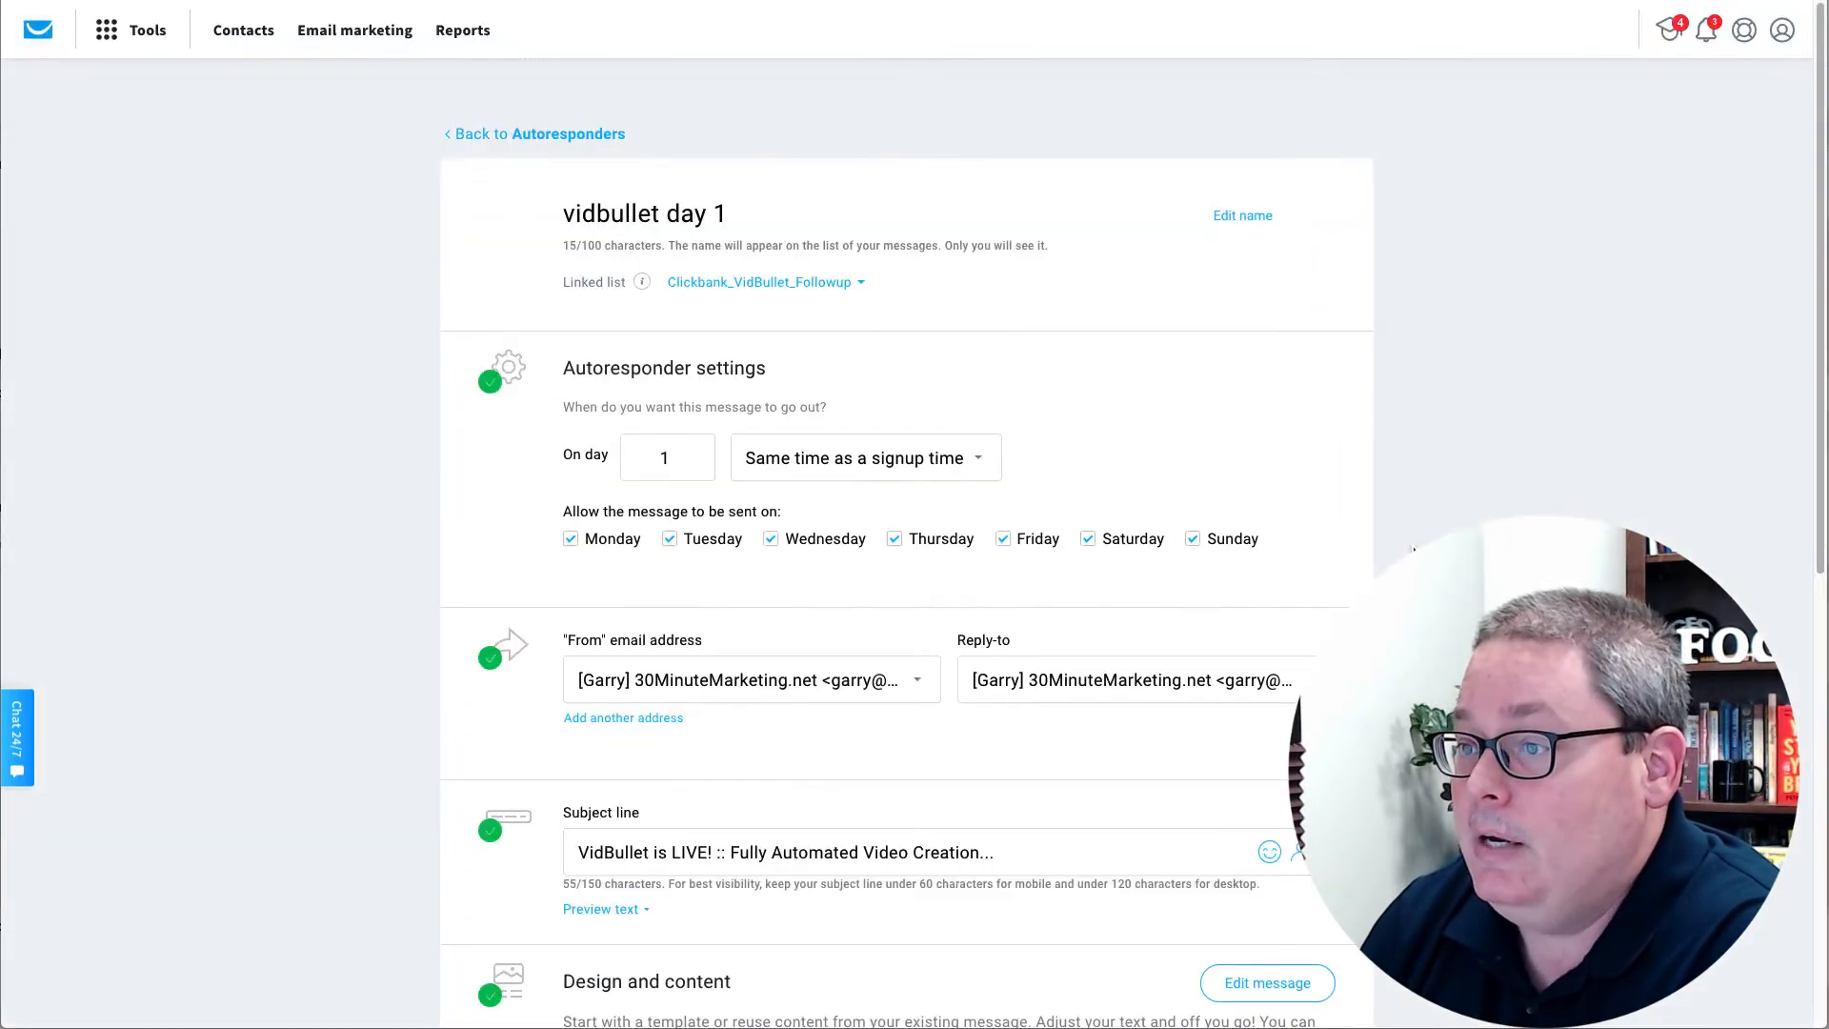
pyautogui.scroll(-8, 907, 514)
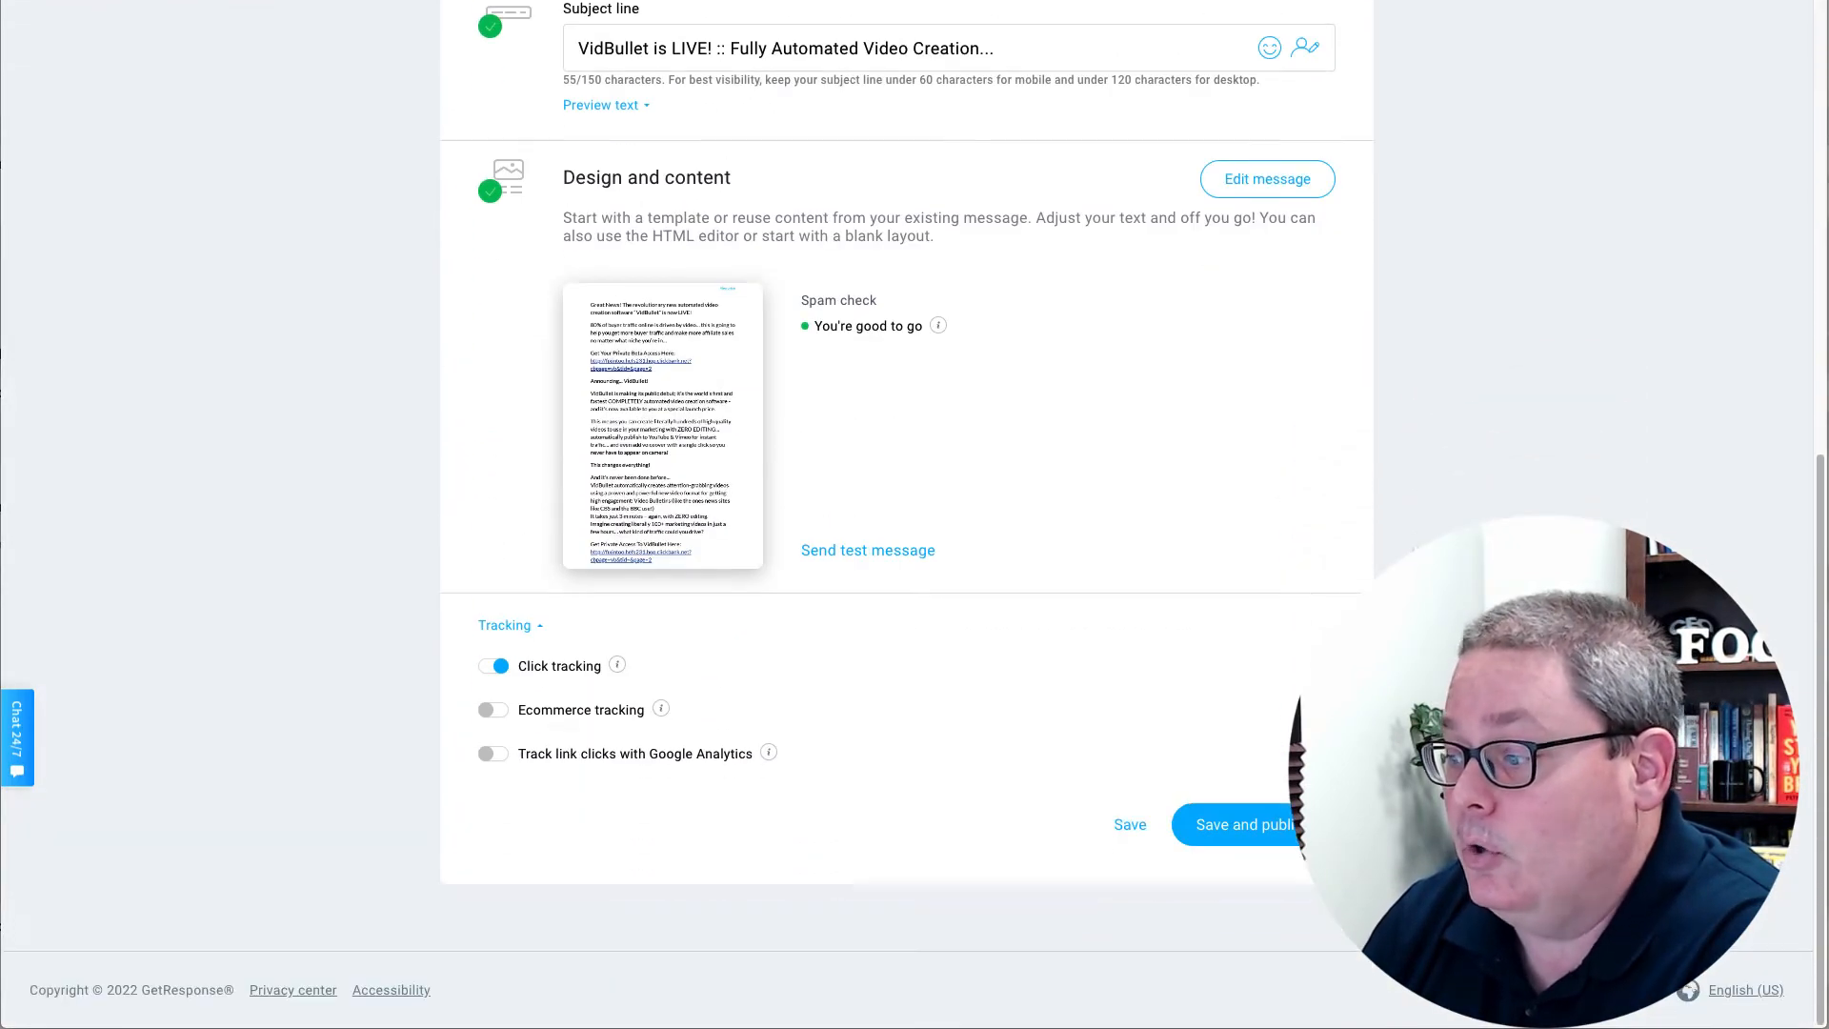
pyautogui.click(1291, 827)
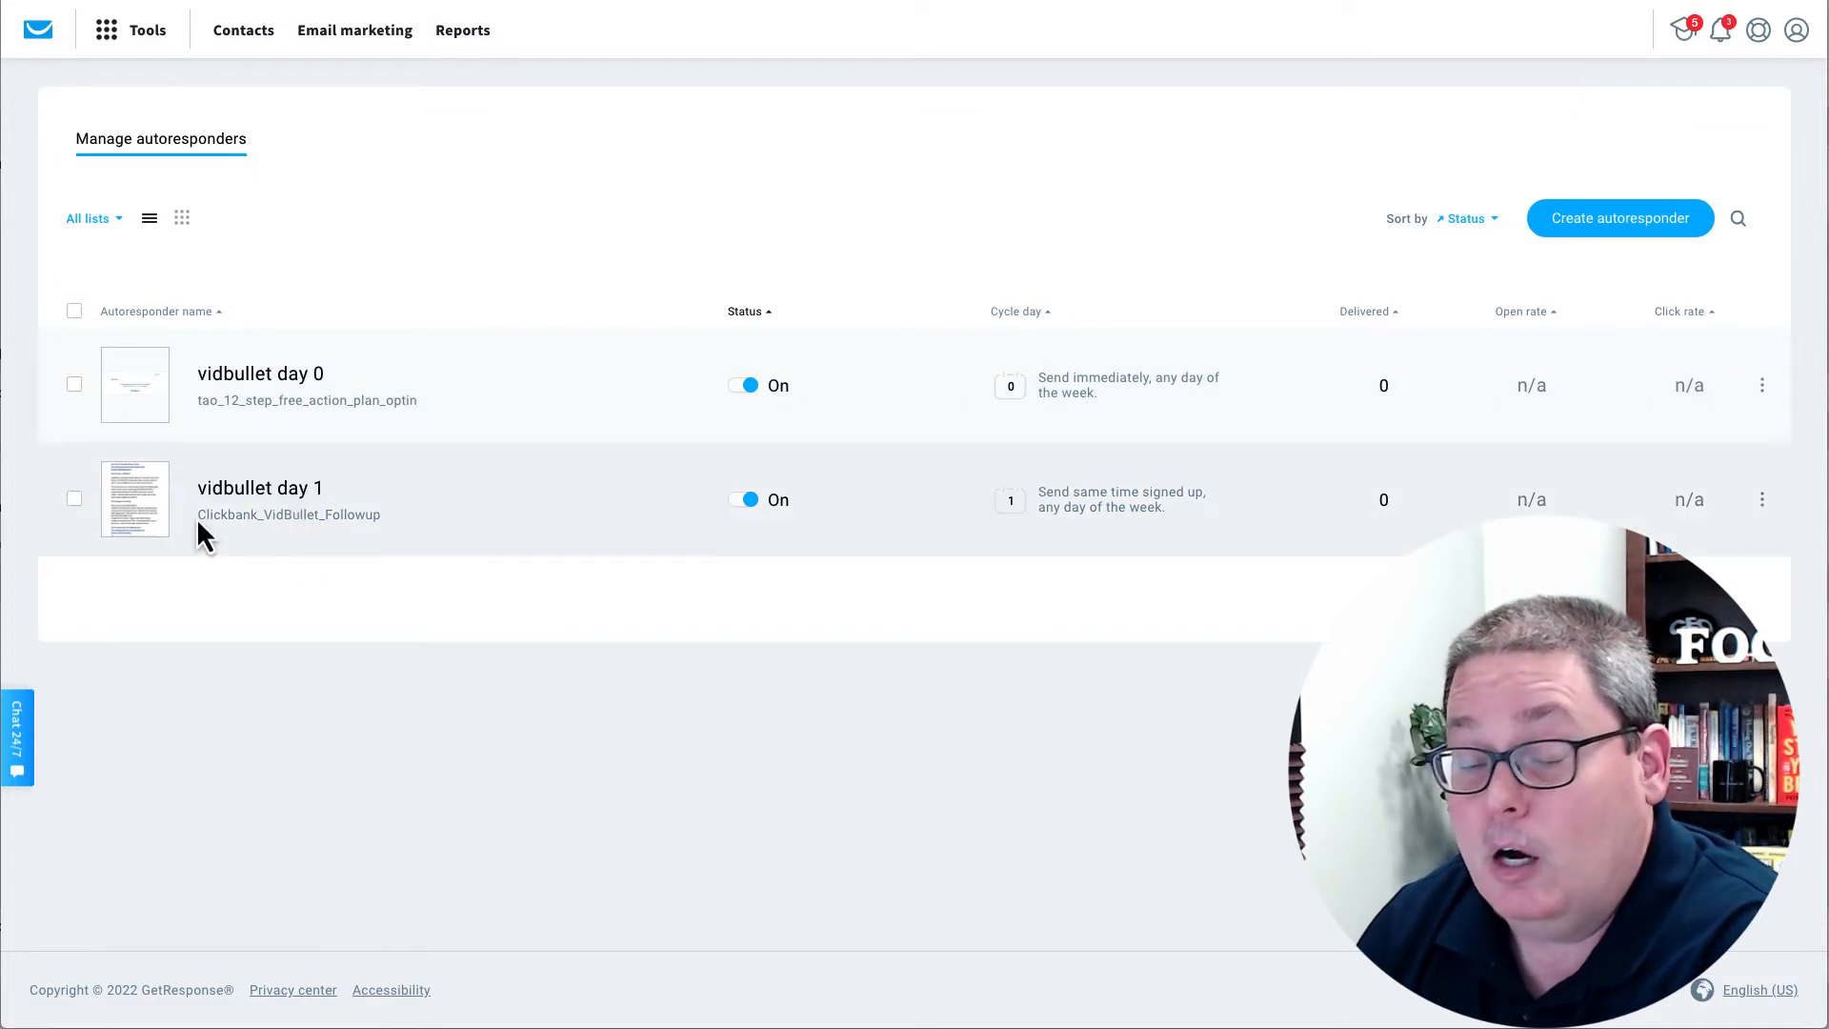
# - Change the linked list of the "vidbullet day 0" autoresponder to Clickbank_VidBullet_Followup and save the update
pyautogui.moveTo(196, 517); pyautogui.dragTo(420, 530)
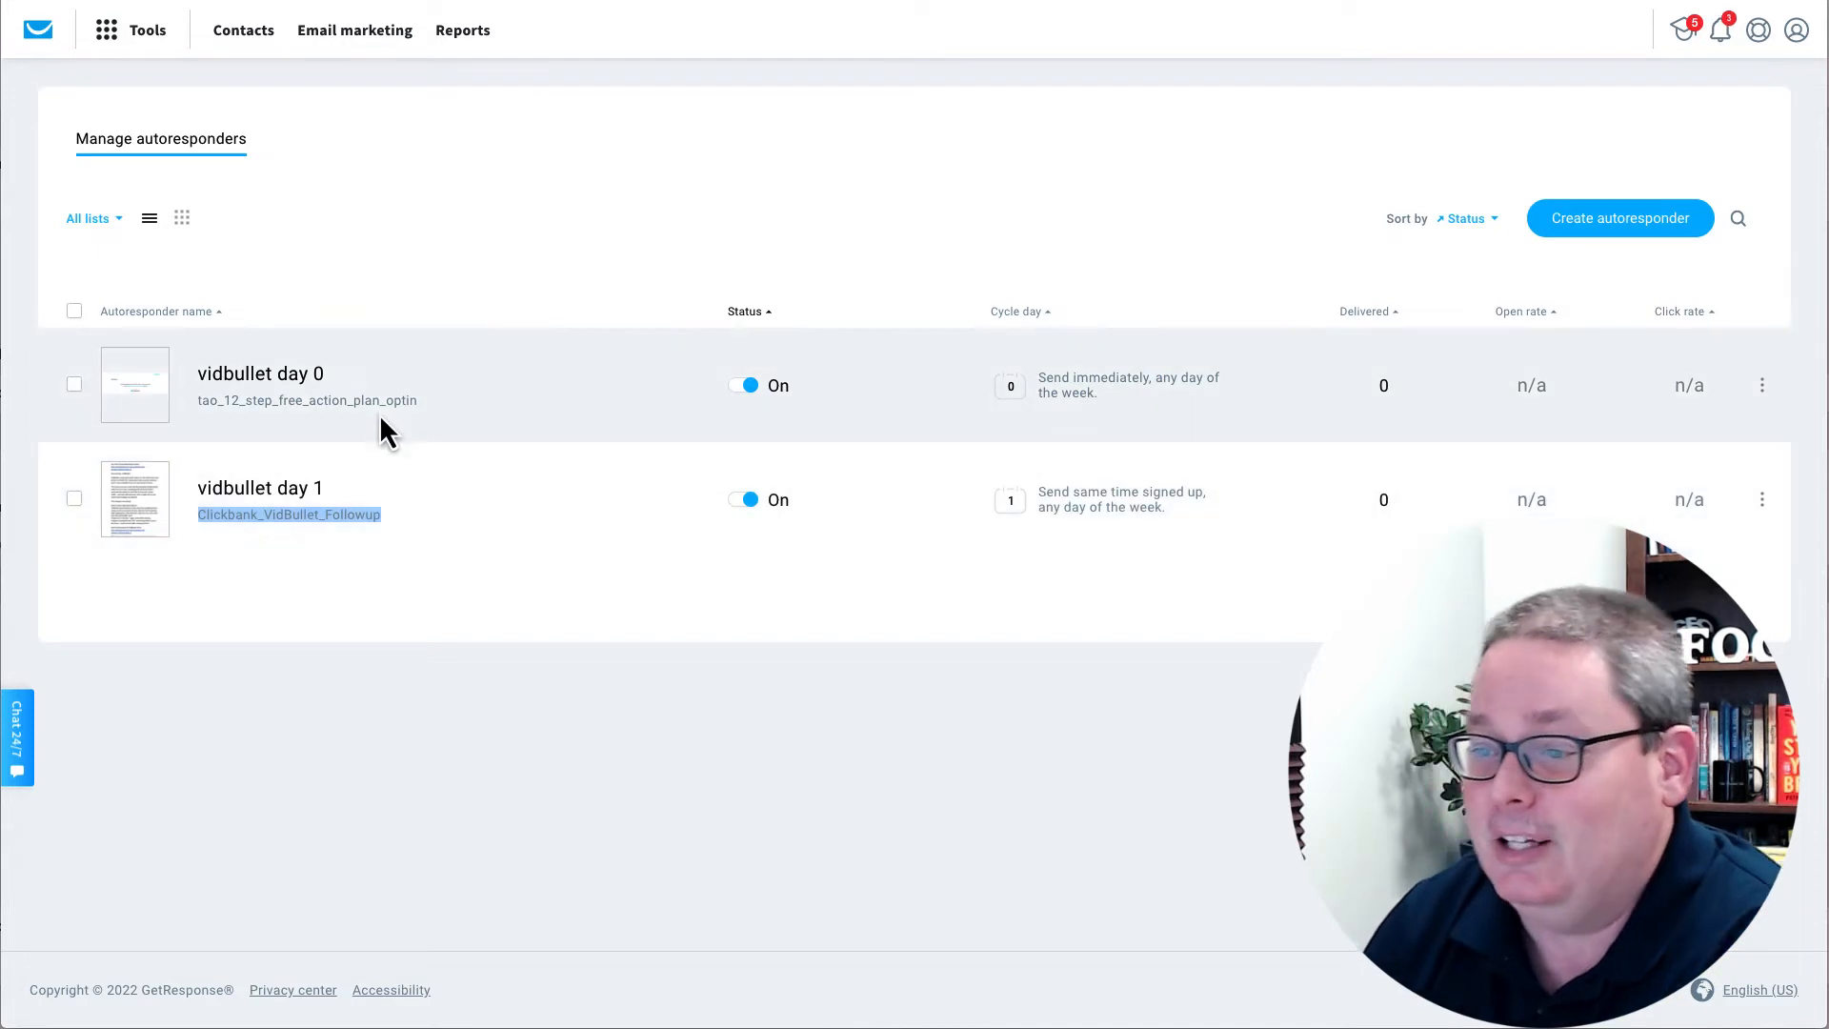
pyautogui.click(360, 401)
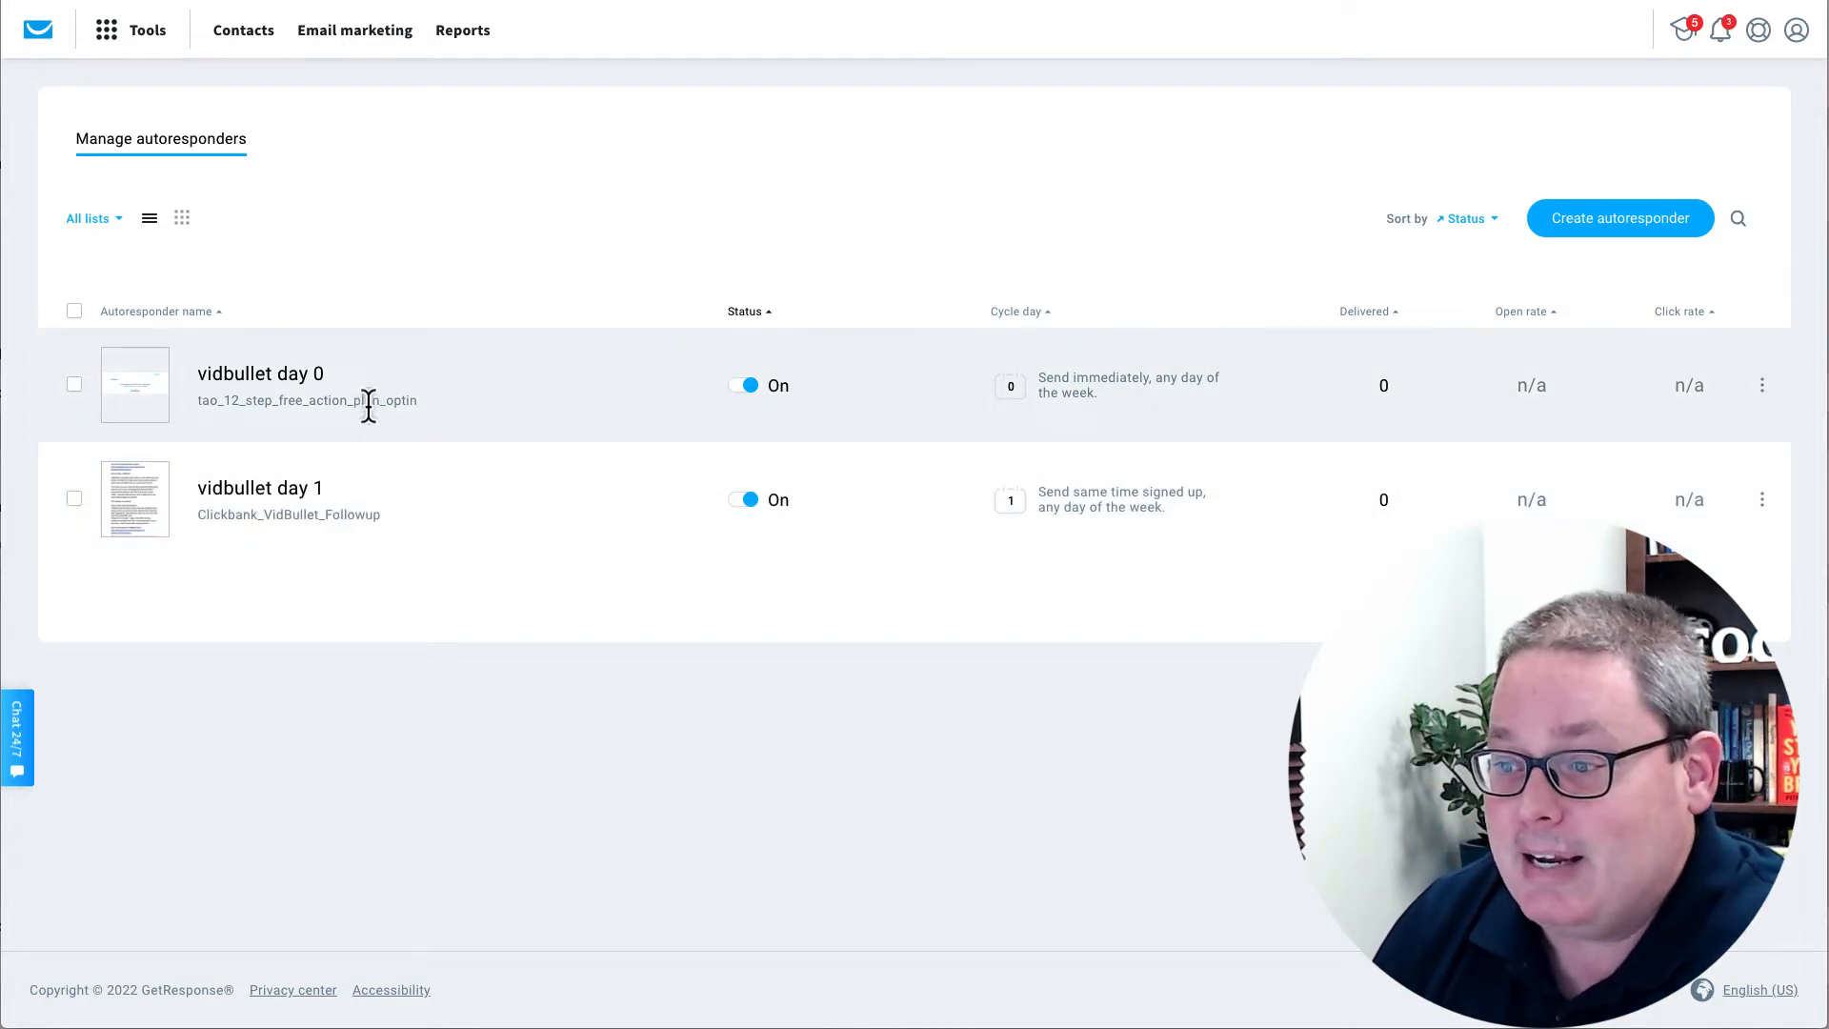
pyautogui.click(1761, 384)
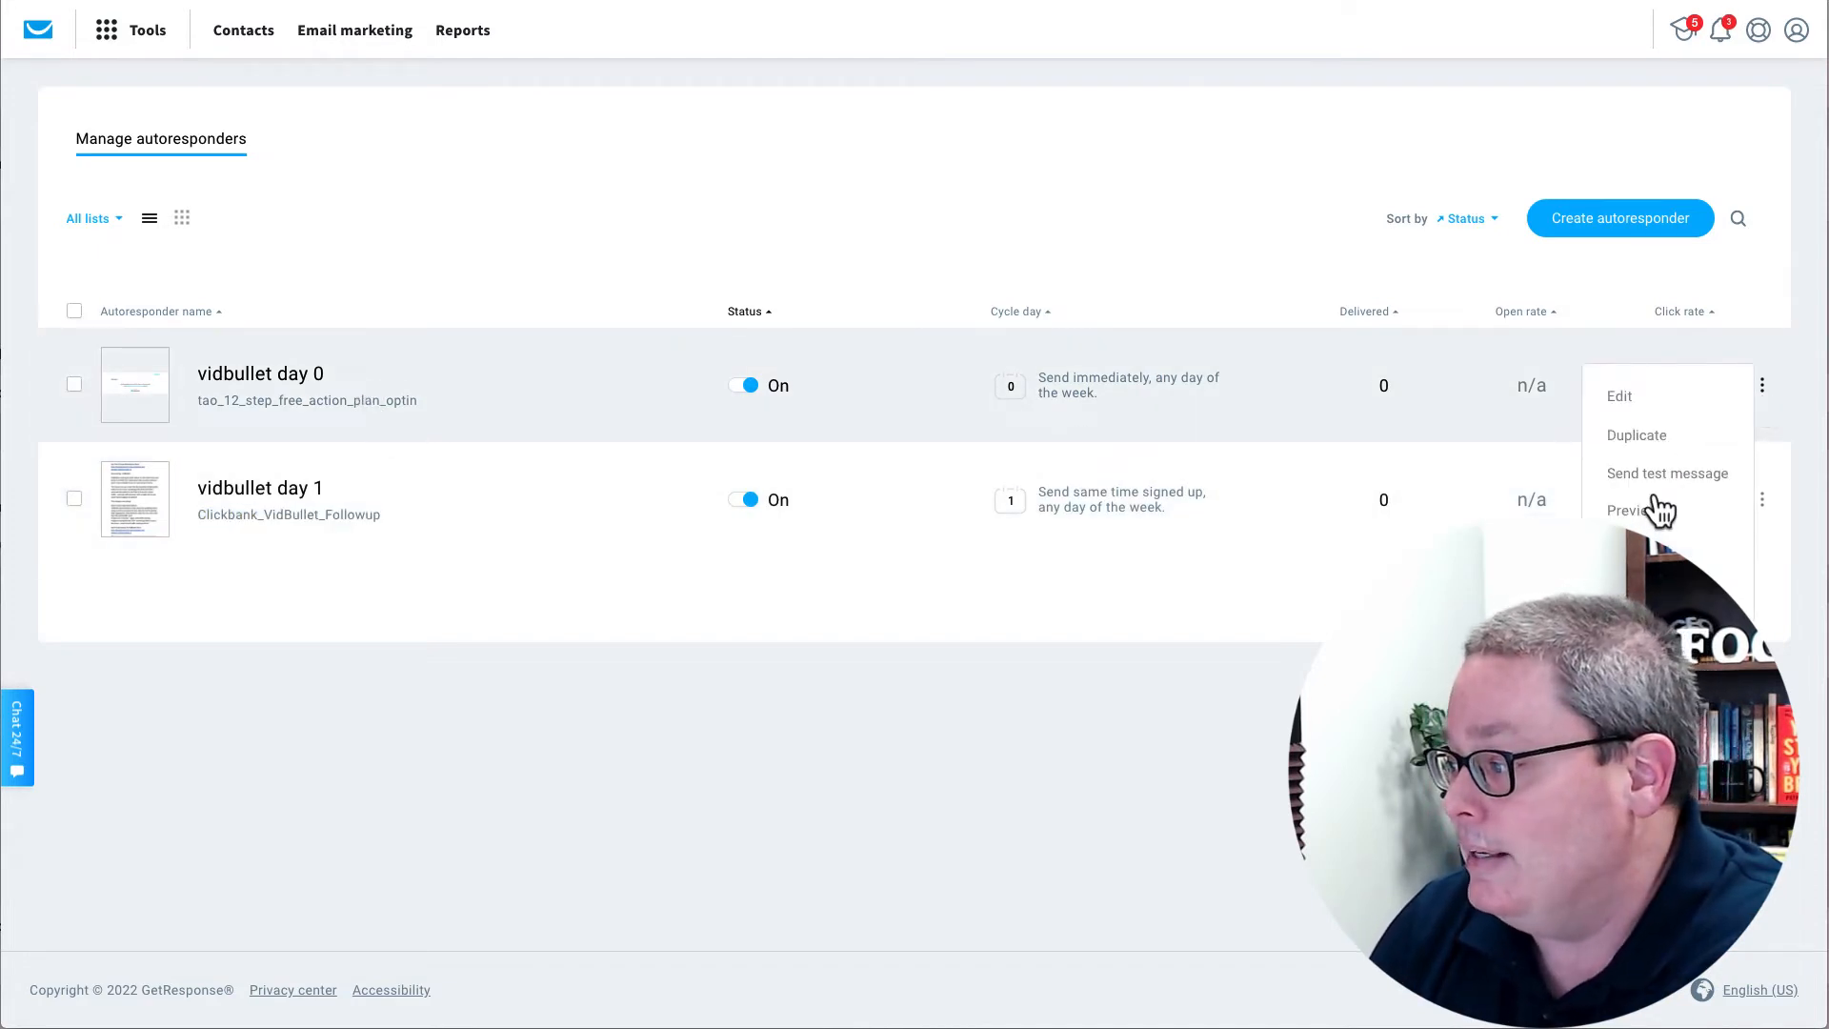
pyautogui.click(1621, 406)
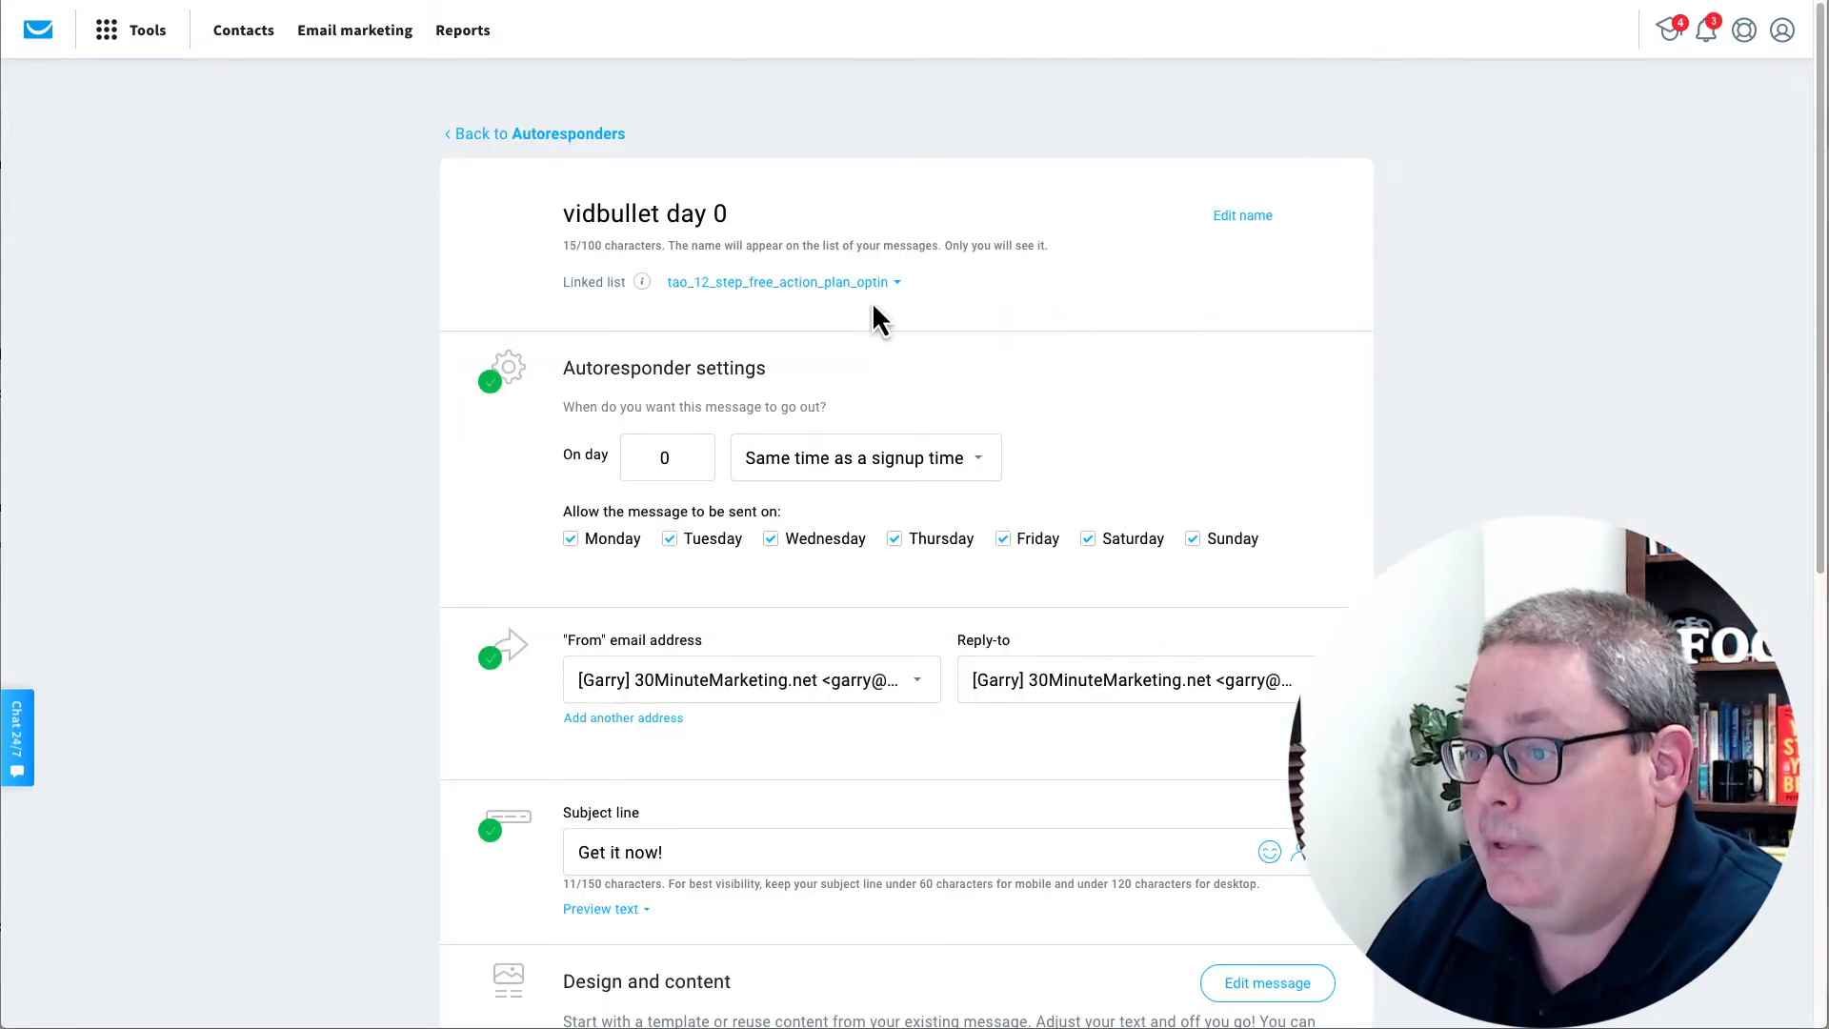
pyautogui.click(752, 292)
pyautogui.write('vid')
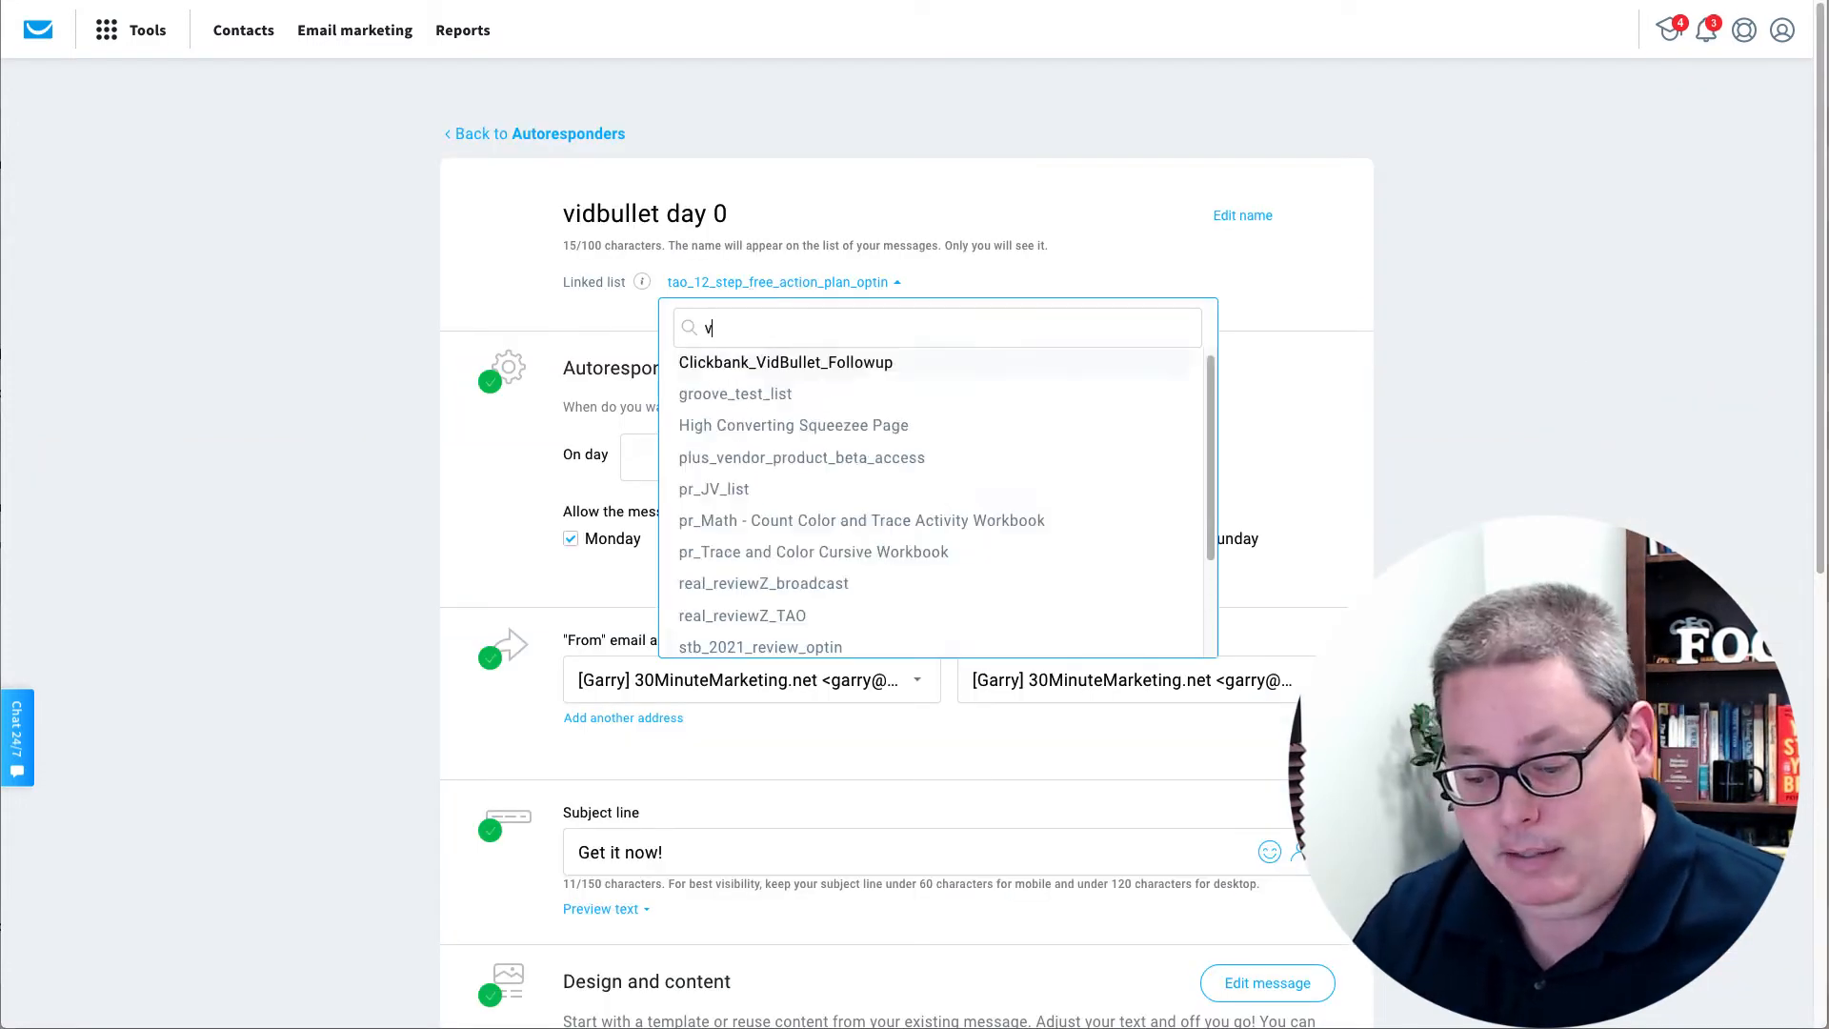
pyautogui.click(773, 378)
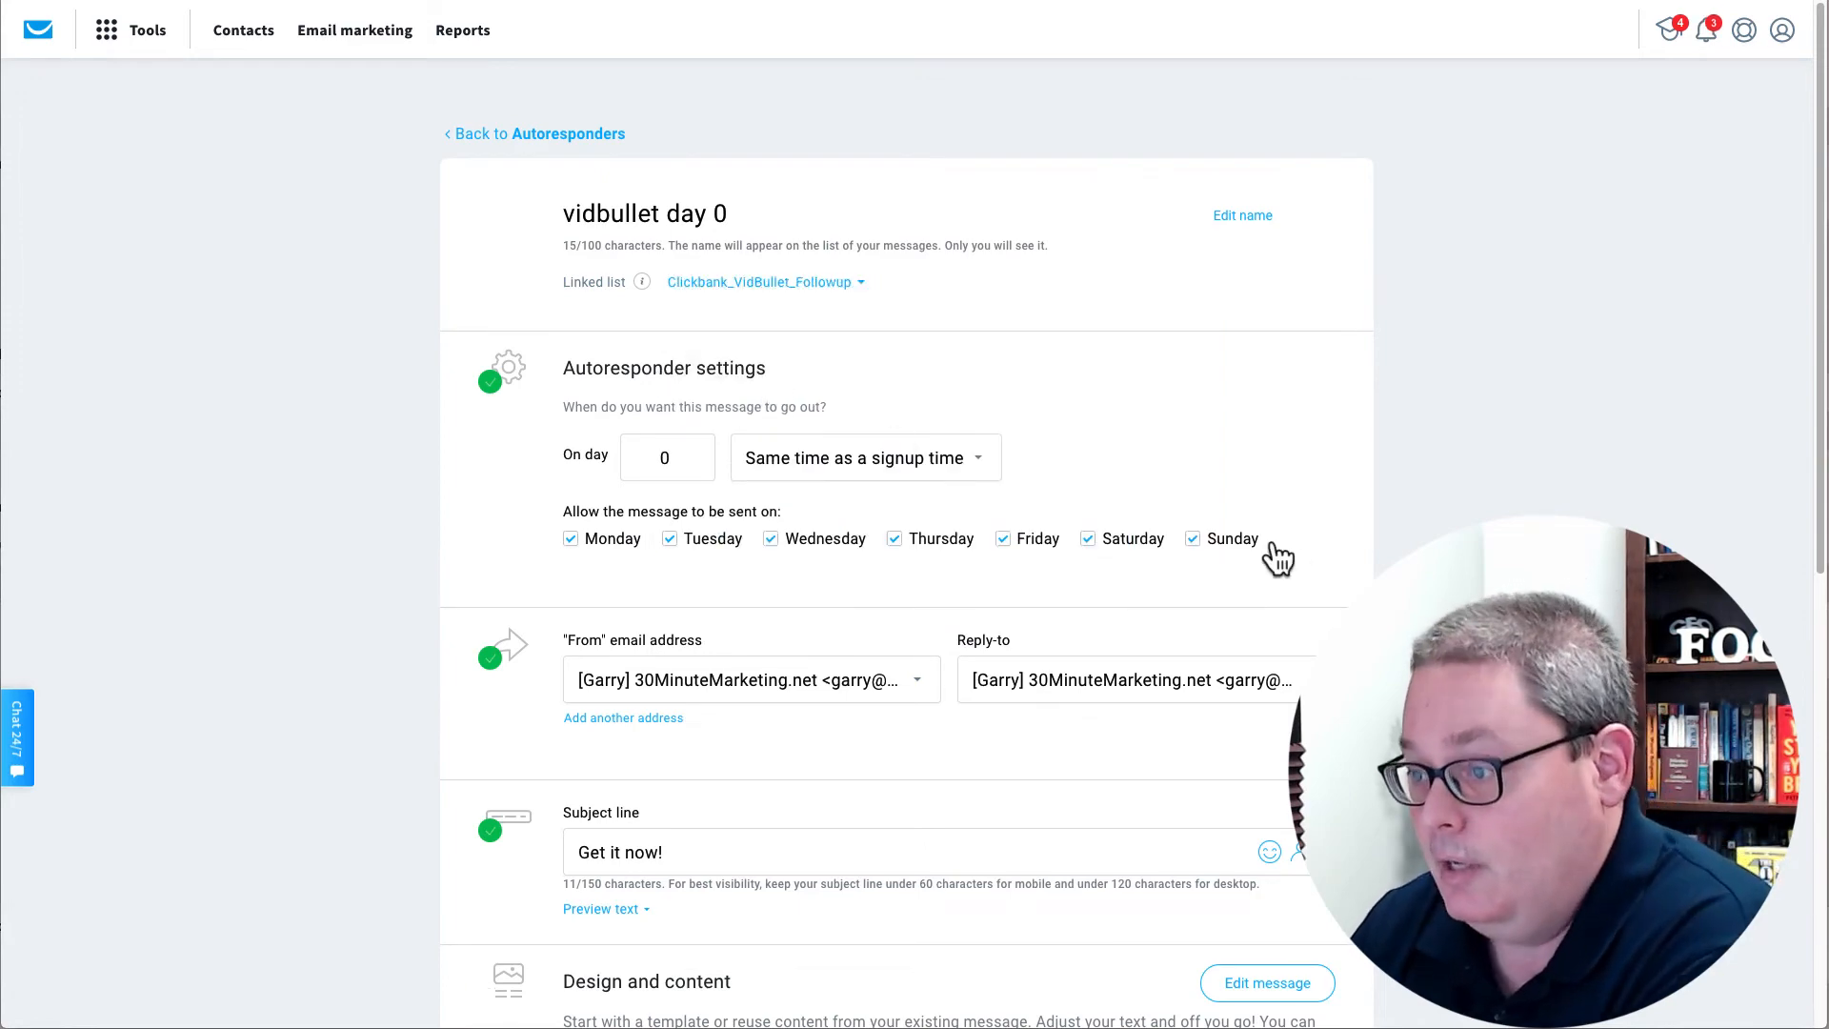
pyautogui.scroll(-8, 1296, 559)
pyautogui.click(1288, 836)
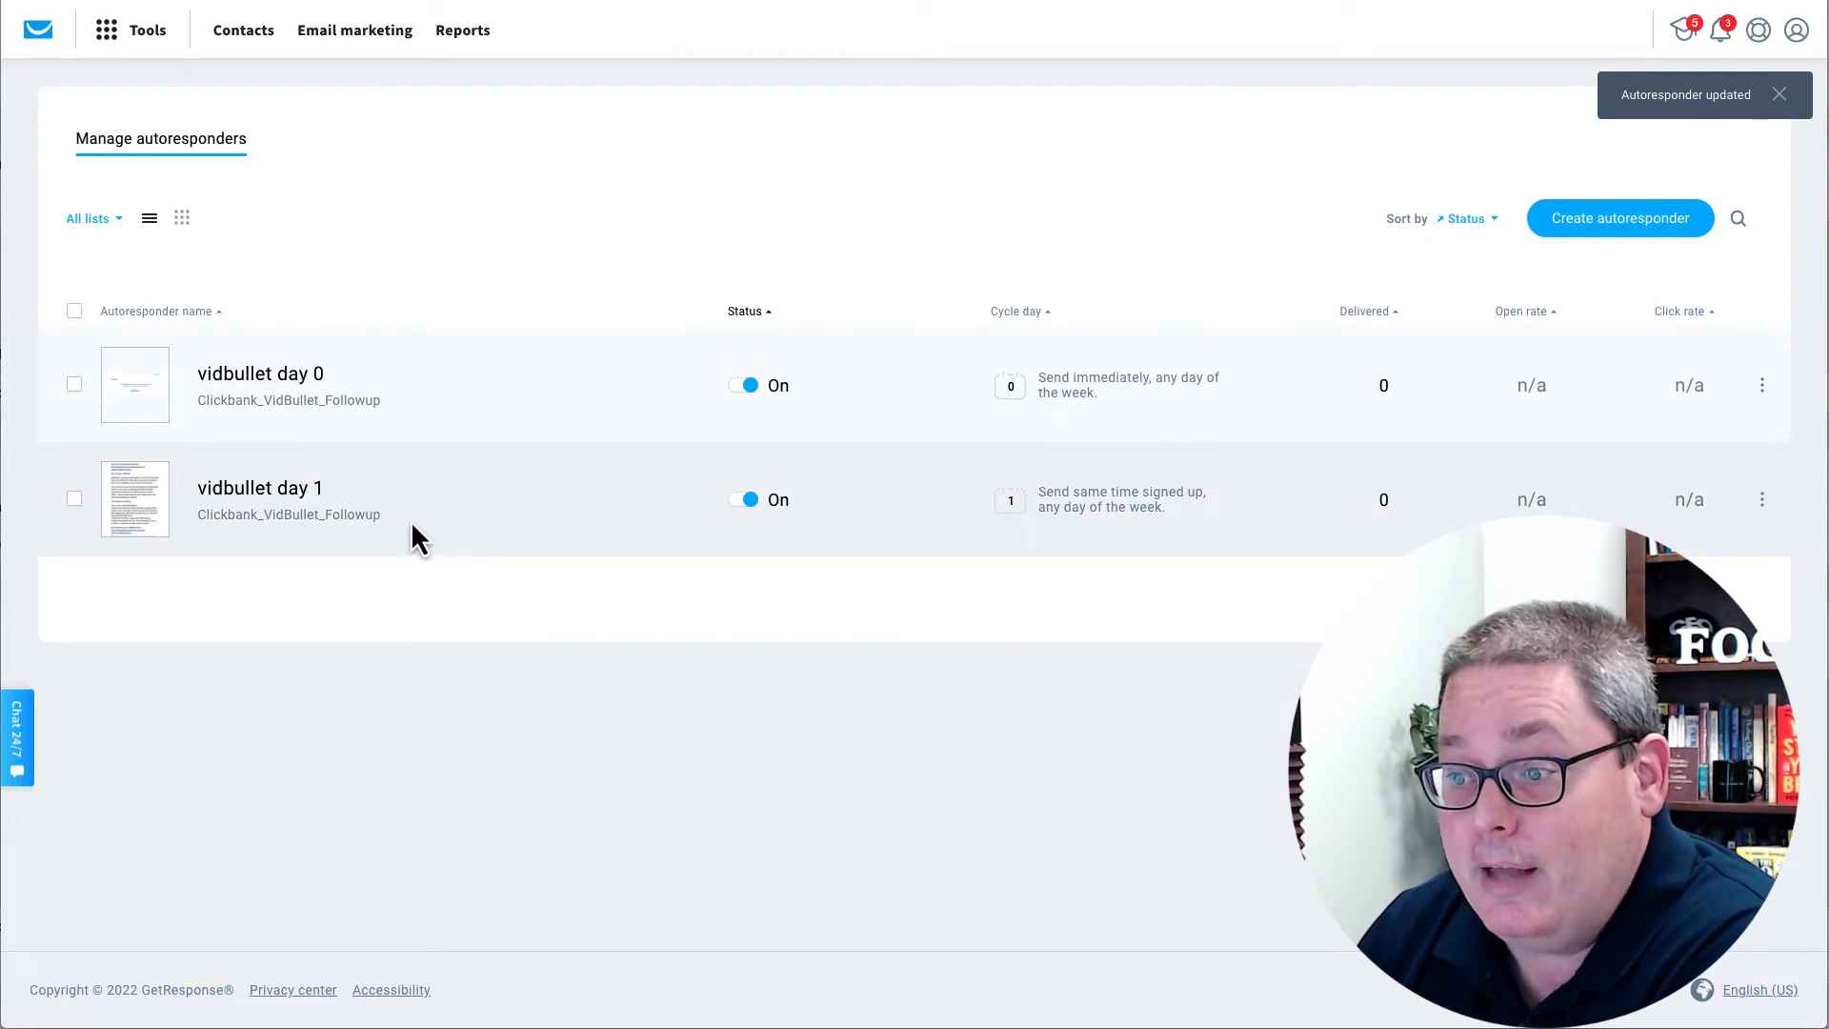
# - Check the linked lists of both vidbullet autoresponders, and review the sequence in the calendar layout with more days shown
pyautogui.moveTo(409, 520); pyautogui.dragTo(182, 516)
pyautogui.moveTo(374, 408); pyautogui.dragTo(192, 407)
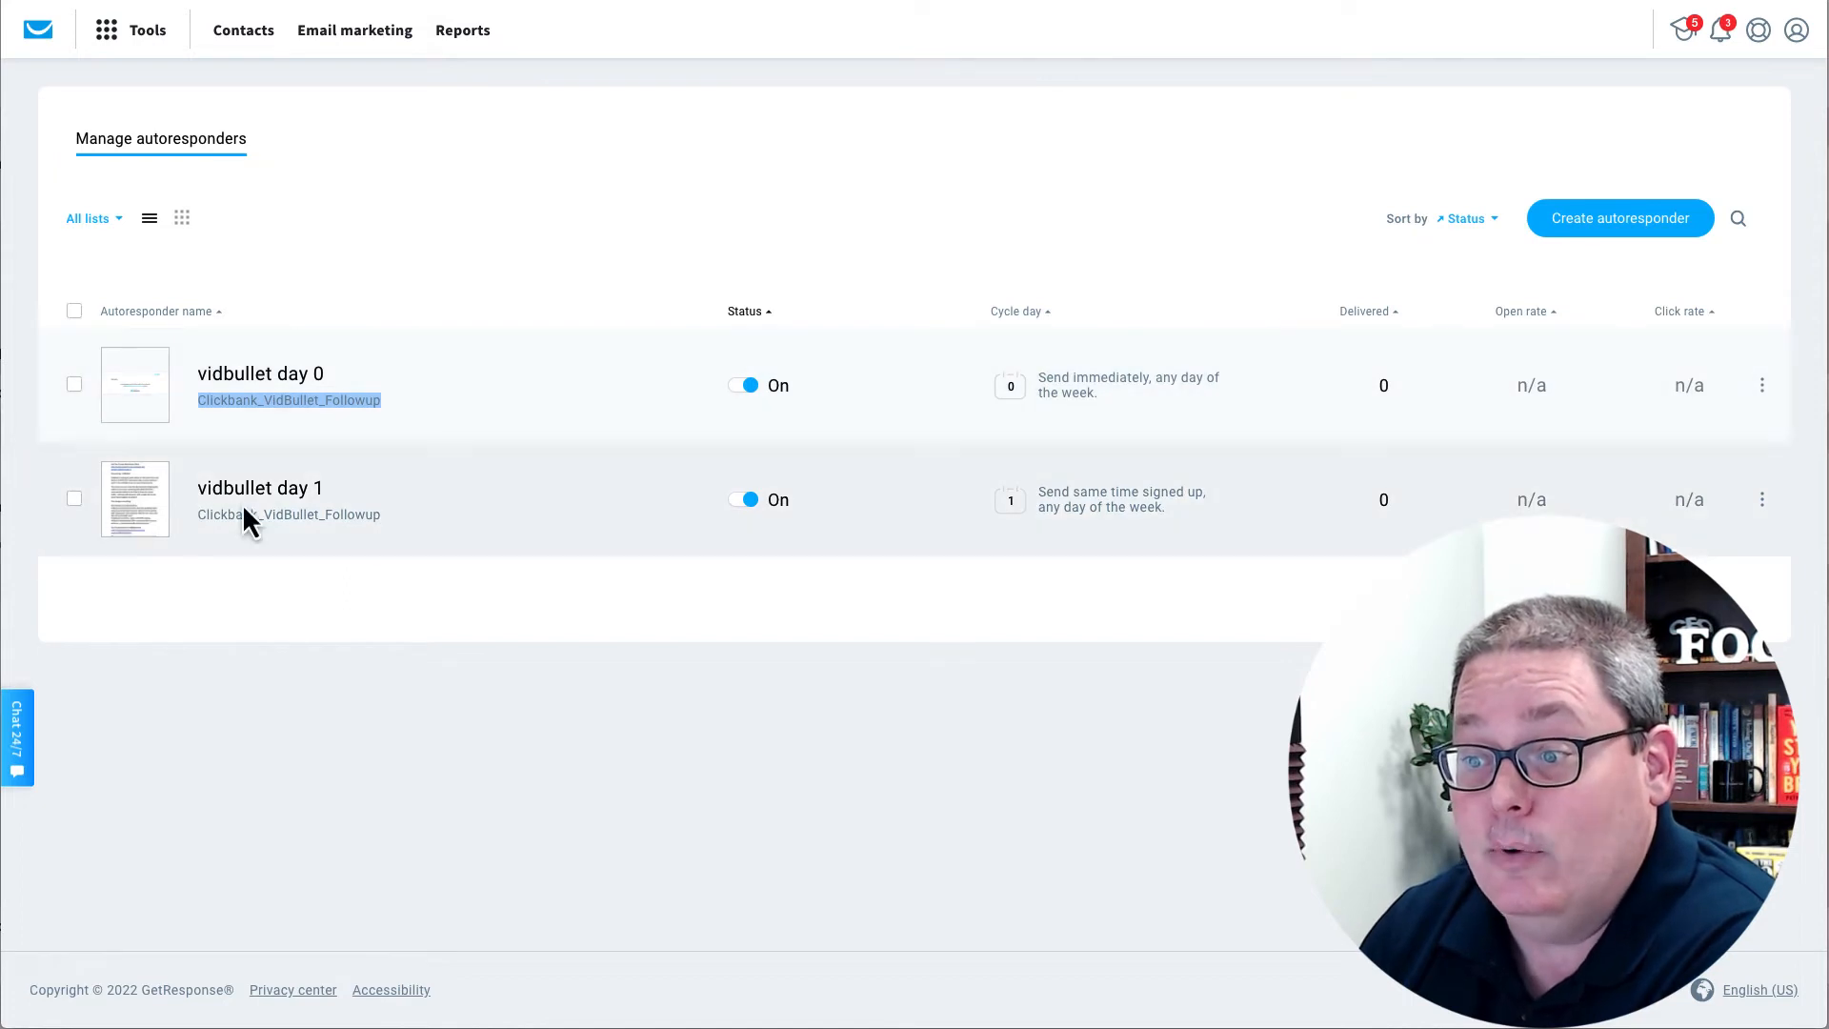
pyautogui.click(181, 220)
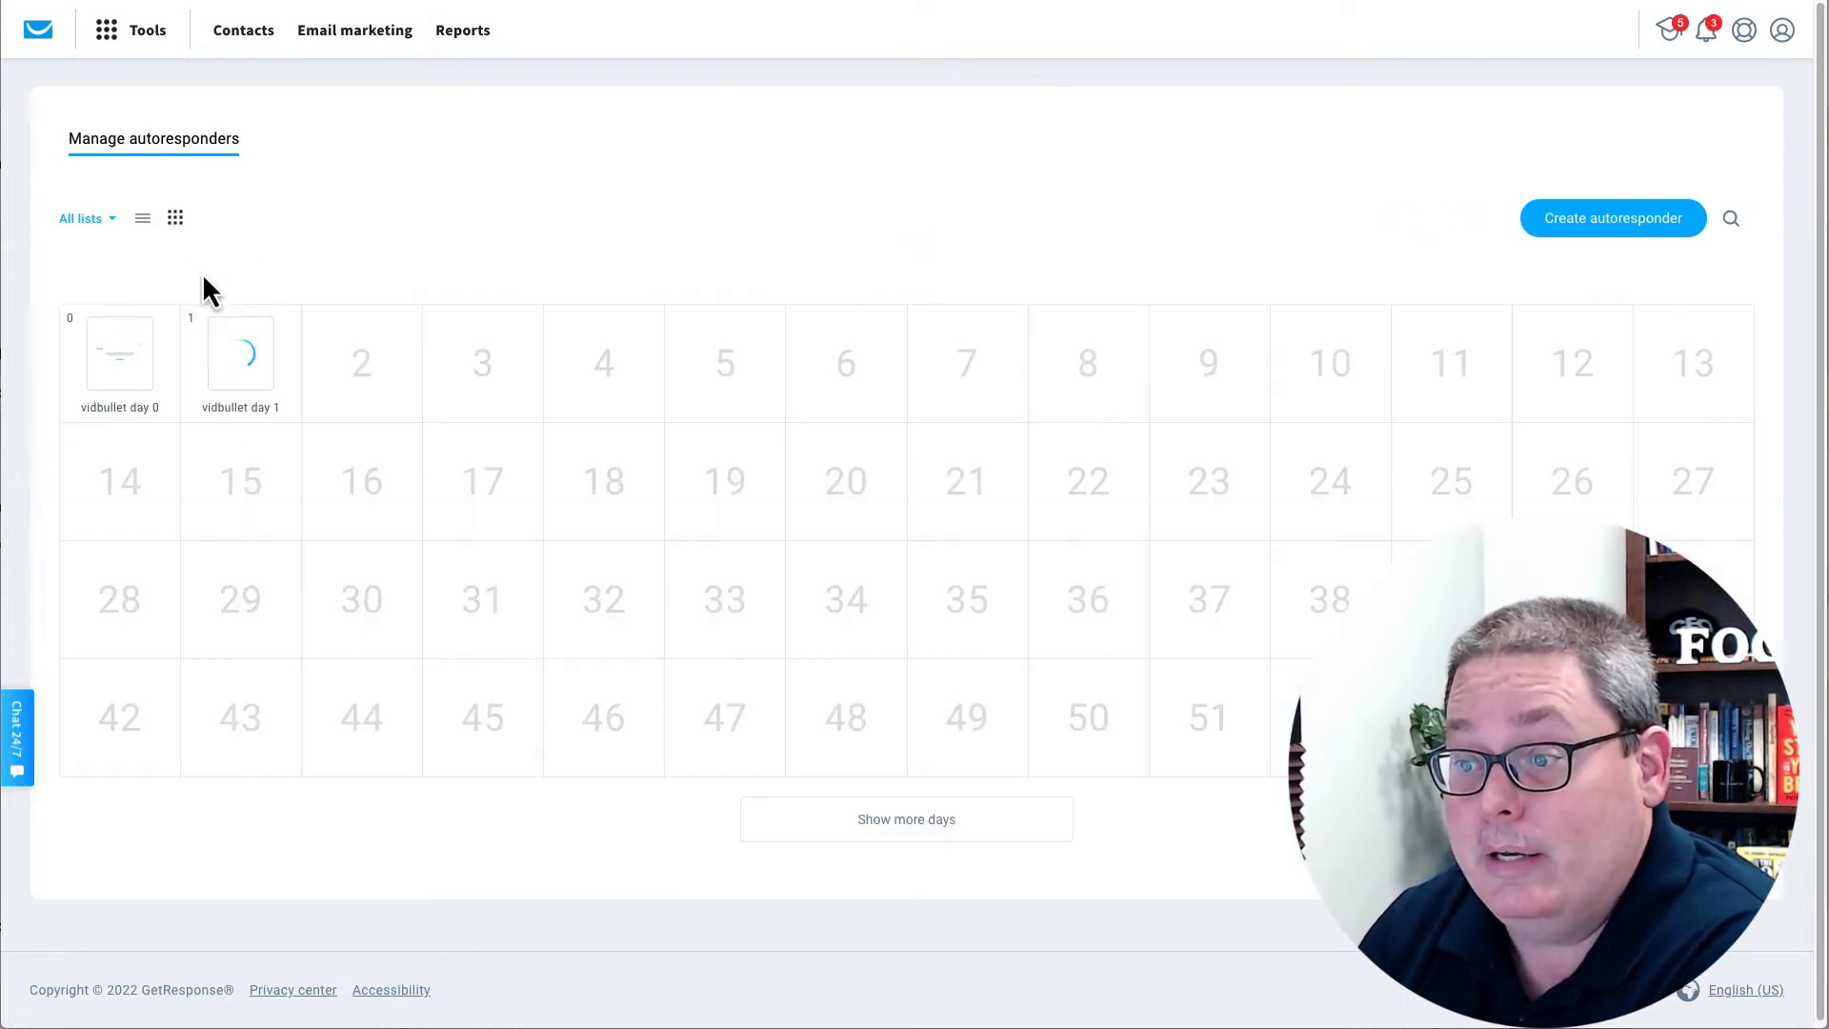
pyautogui.moveTo(121, 381)
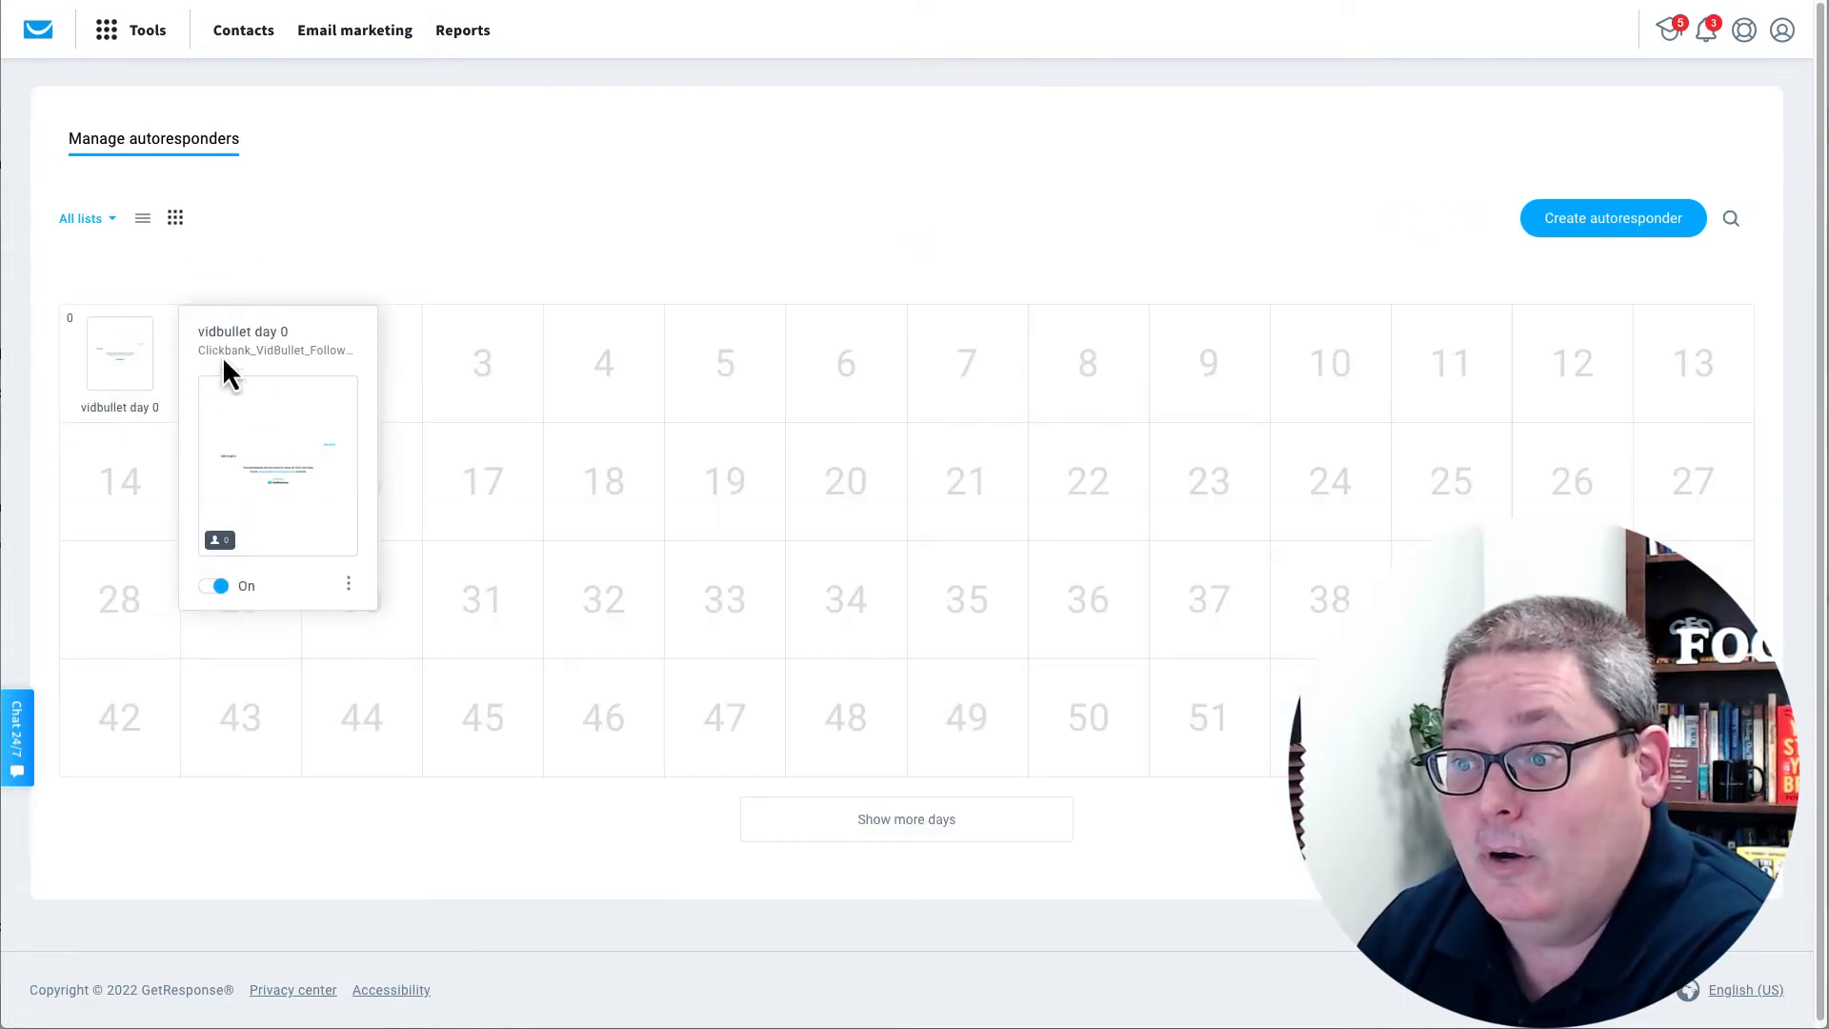
pyautogui.click(886, 825)
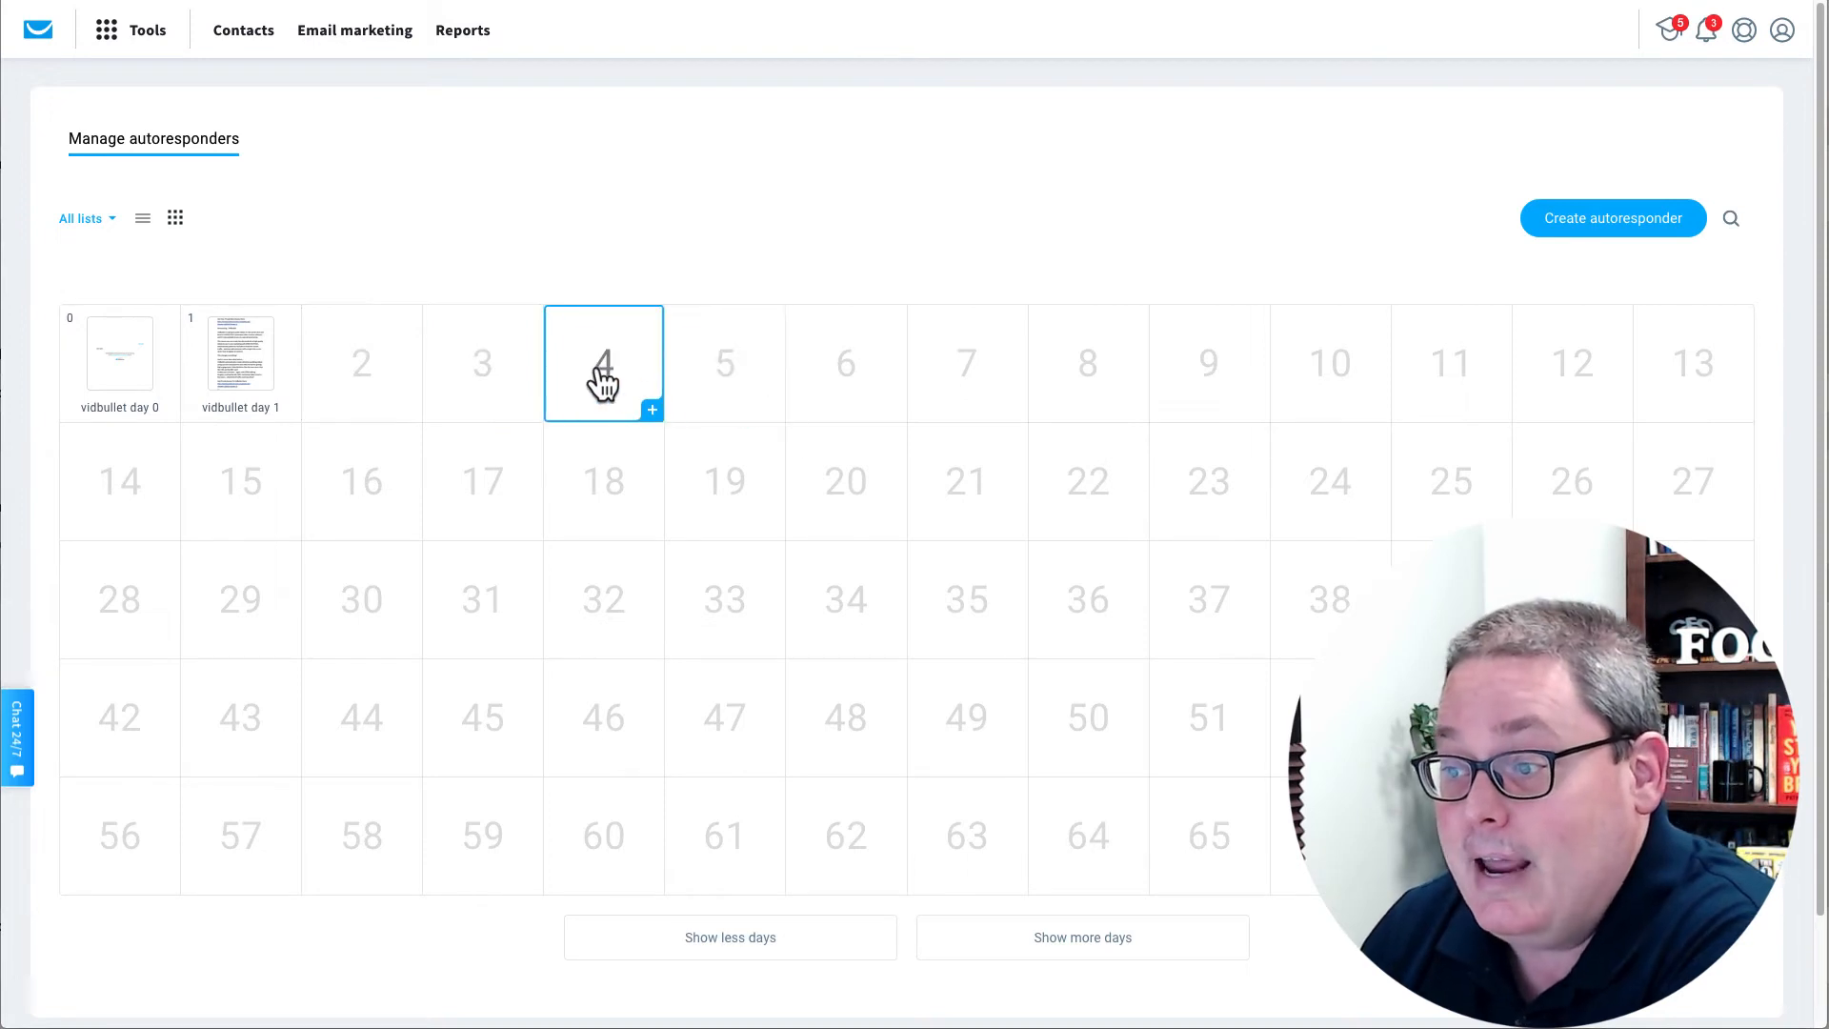
# - Create a new autoresponder for day 2 from the calendar, keeping Monday among its allowed sending days
pyautogui.click(352, 373)
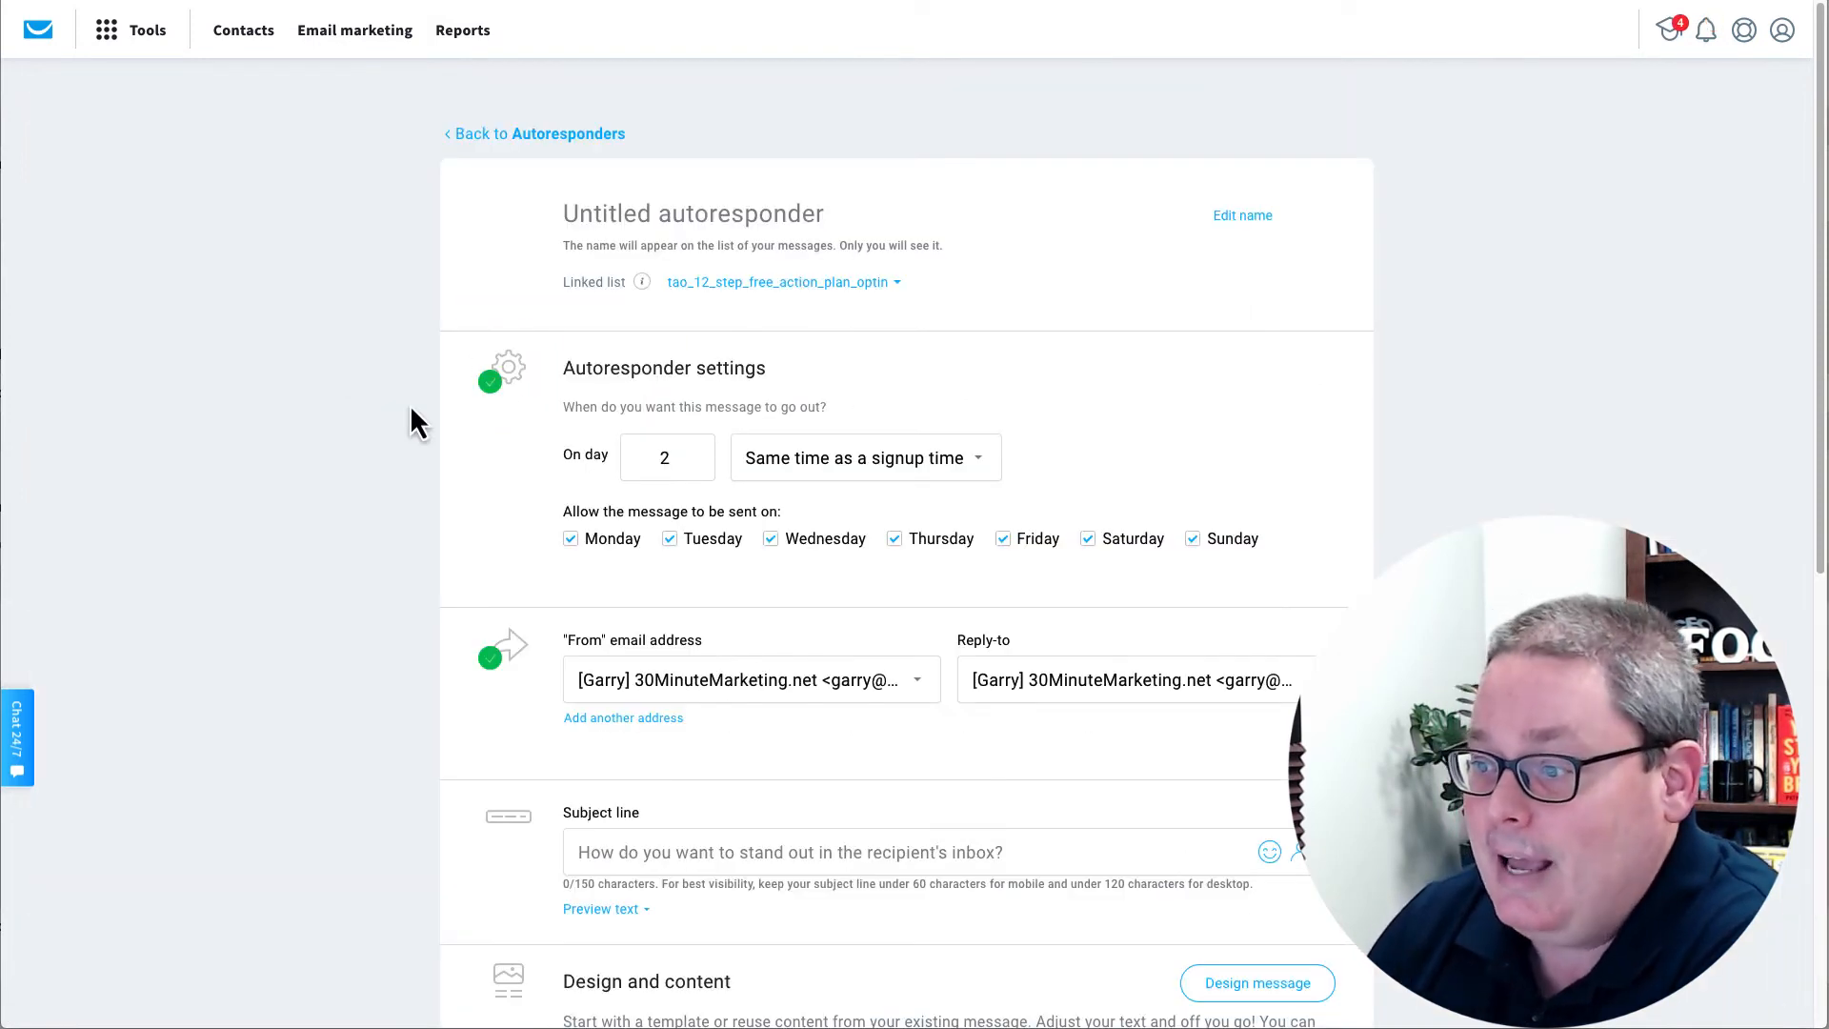
pyautogui.click(572, 551)
pyautogui.click(579, 554)
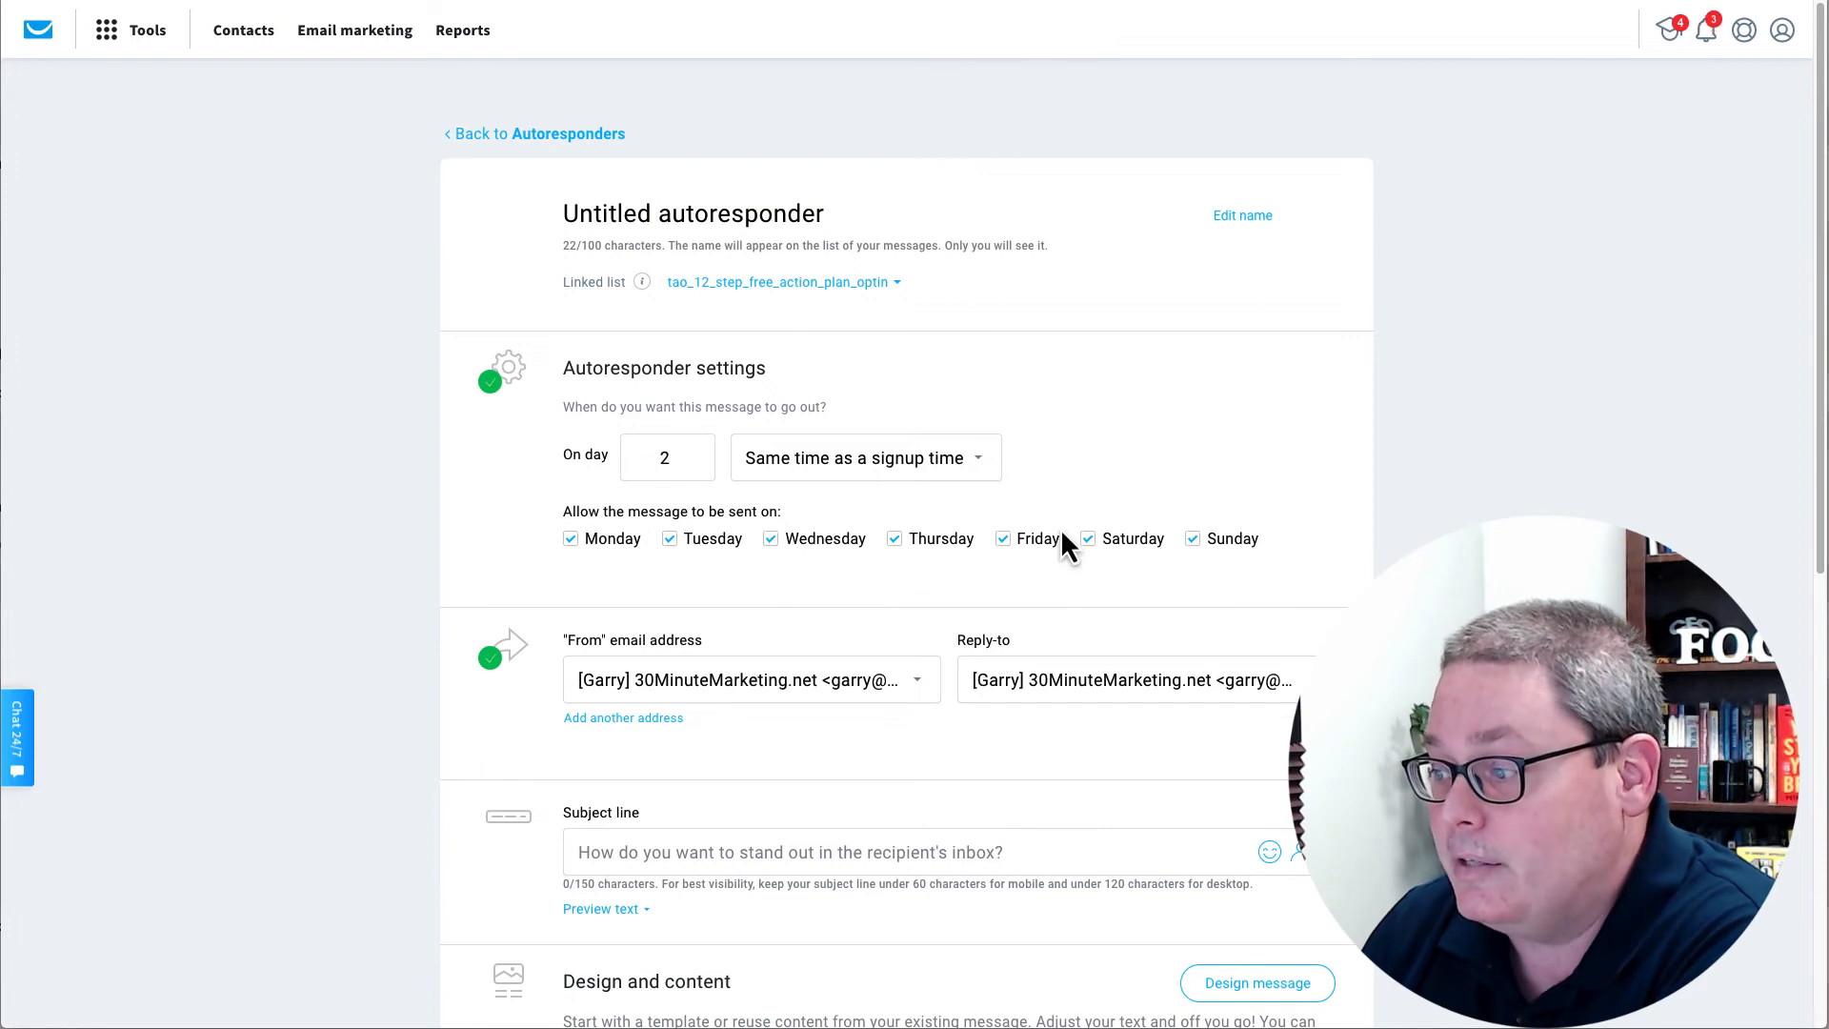
# - Try the "With a delay of" timing for the day 2 message, and set it to "Exactly at"
pyautogui.click(892, 473)
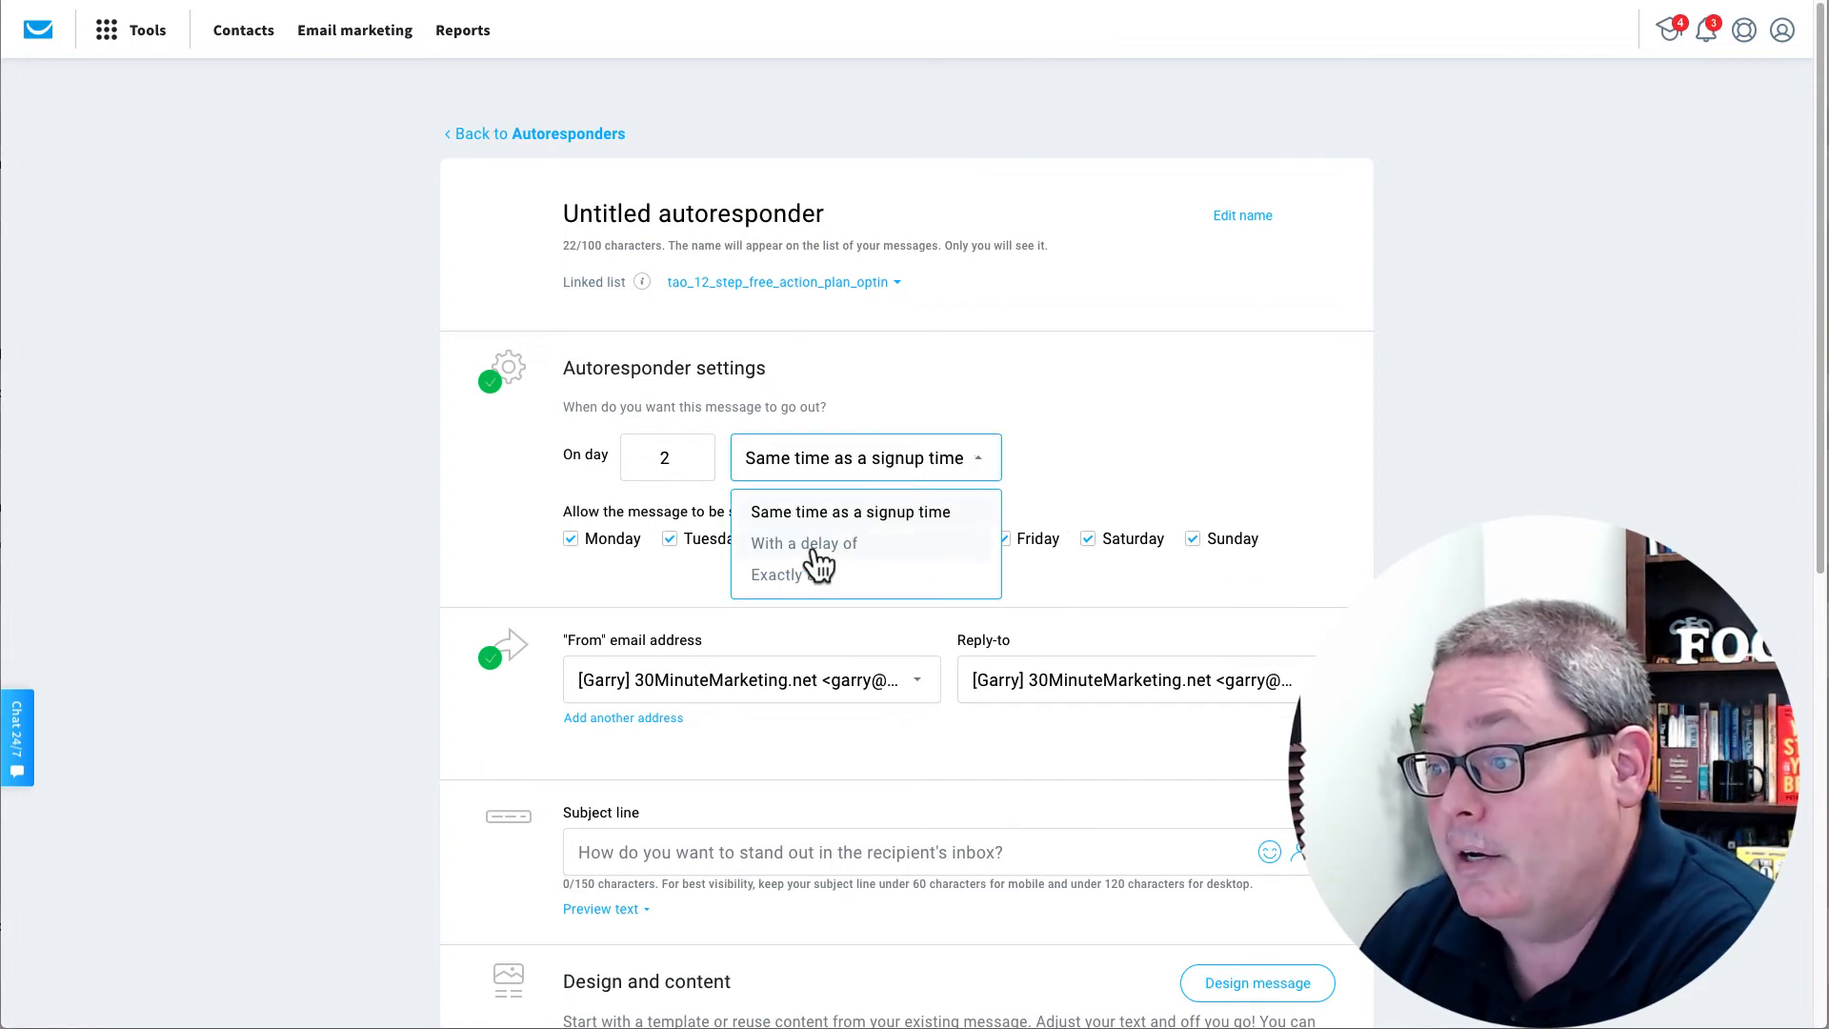
pyautogui.click(816, 549)
pyautogui.click(817, 477)
pyautogui.click(804, 576)
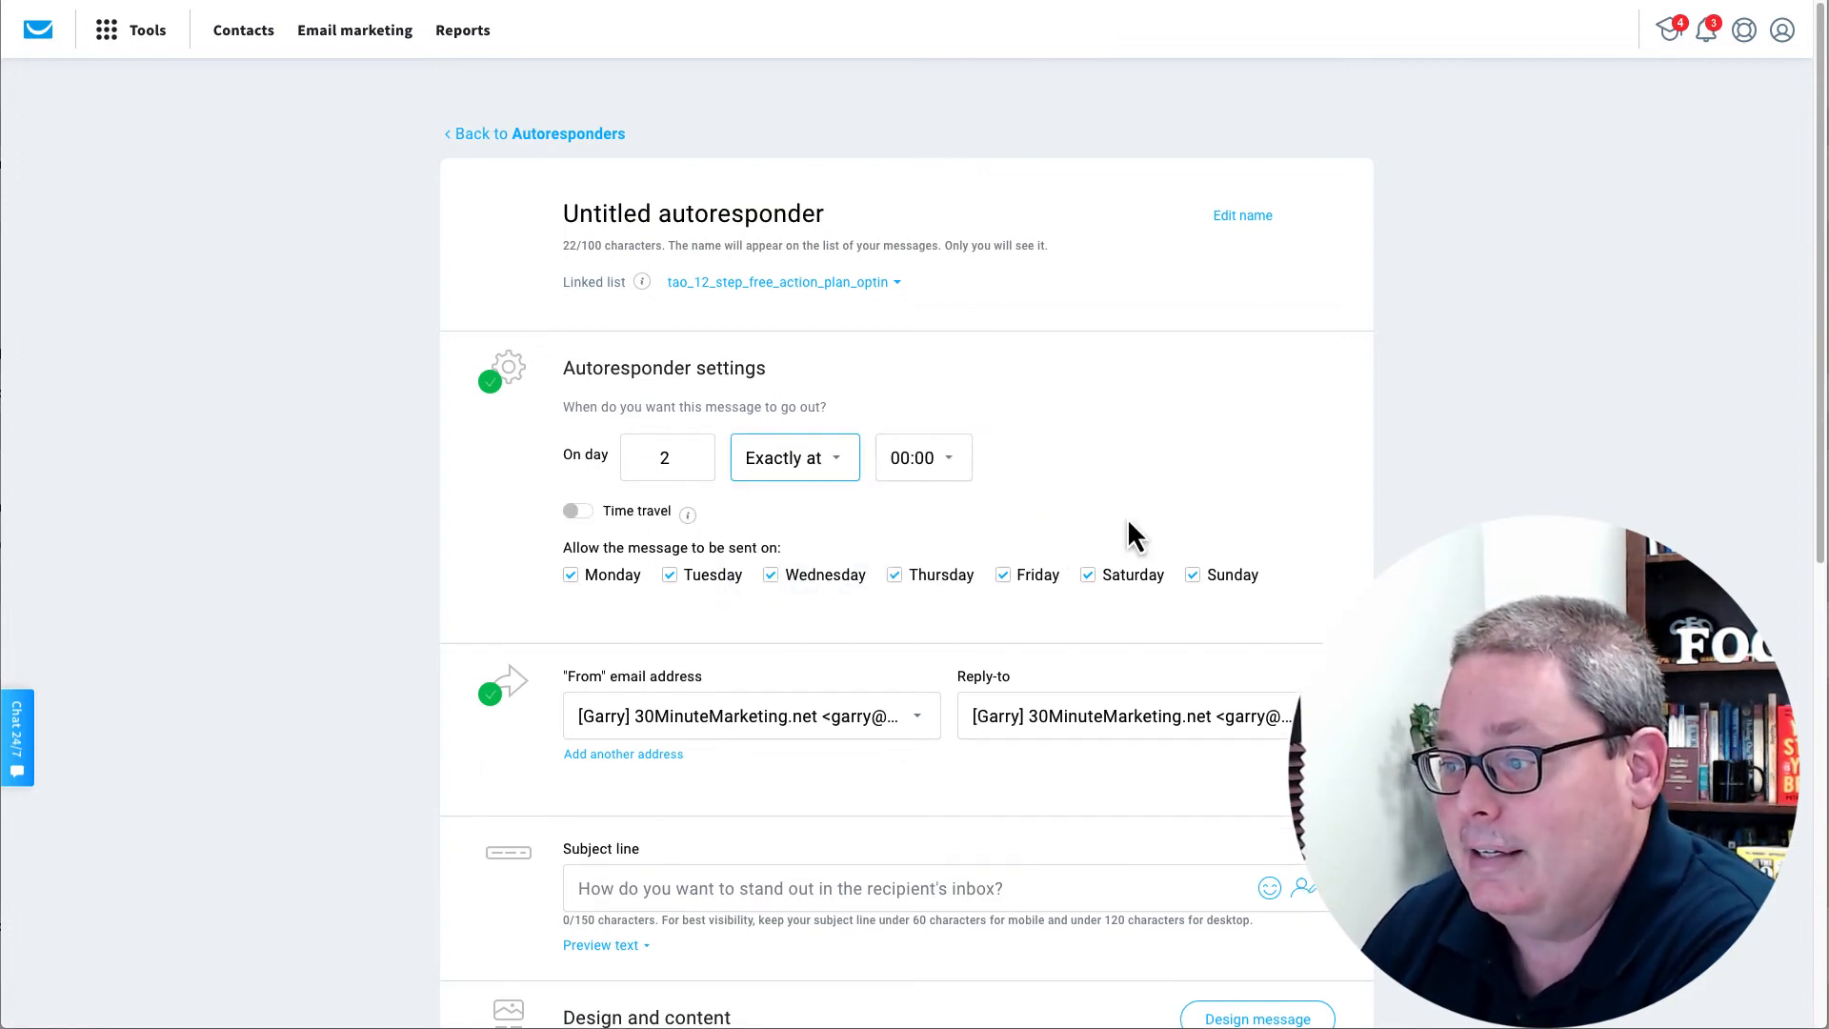